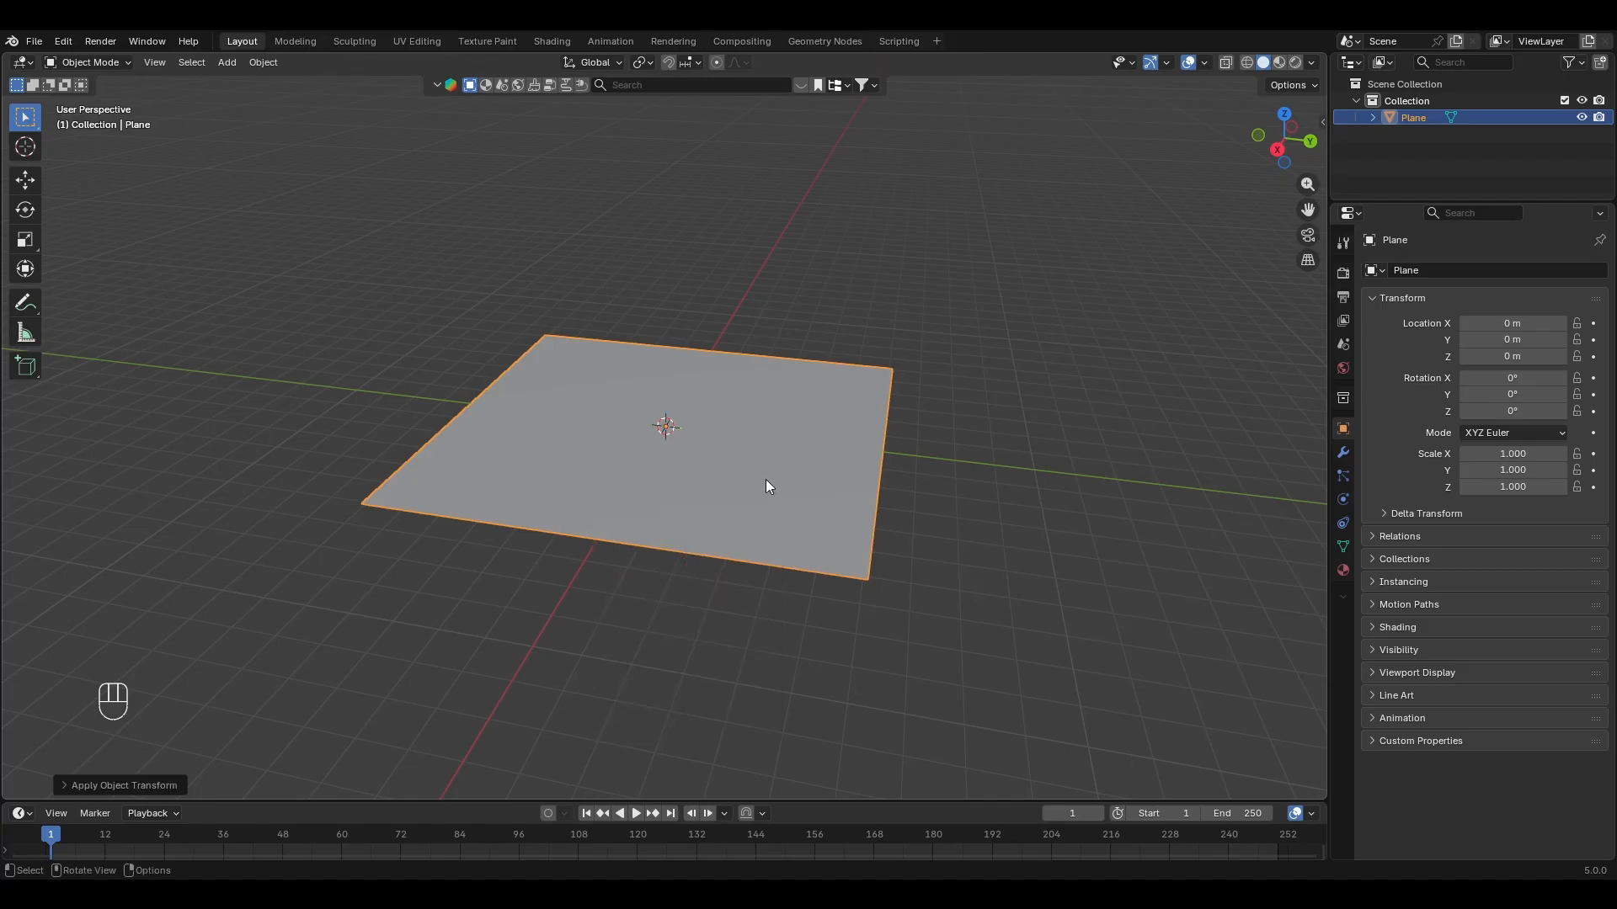
Step: Subdivide the plane's mesh in Edit Mode with 100 cuts and clear the selection
left_click(1343, 452)
left_click(1491, 270)
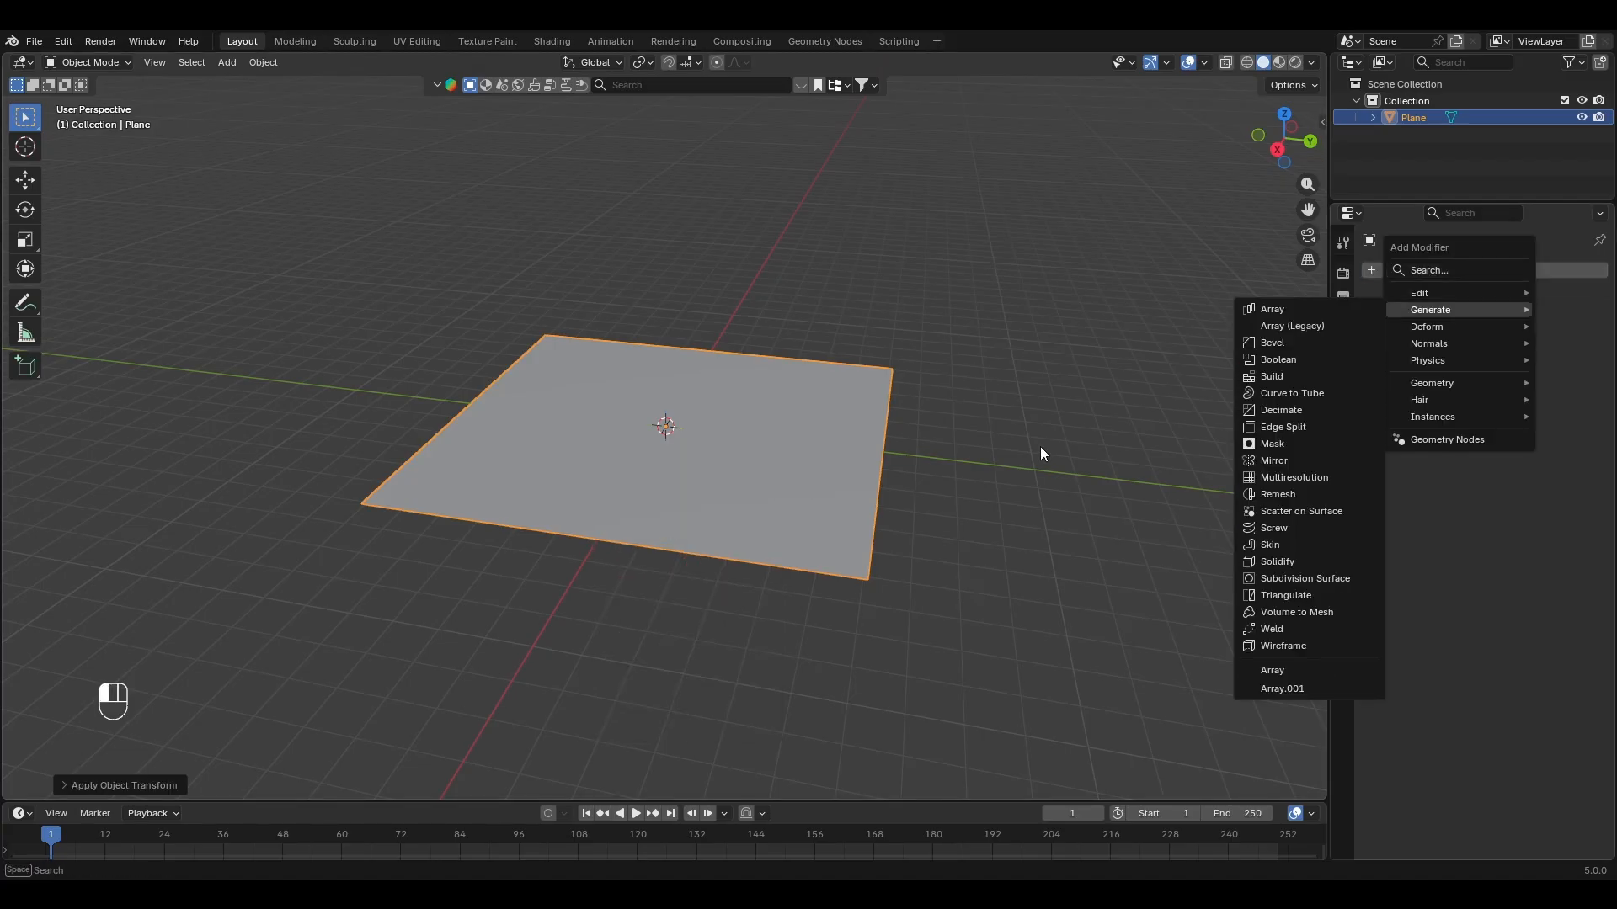
key("Tab")
right_click(832, 456)
left_click(796, 467)
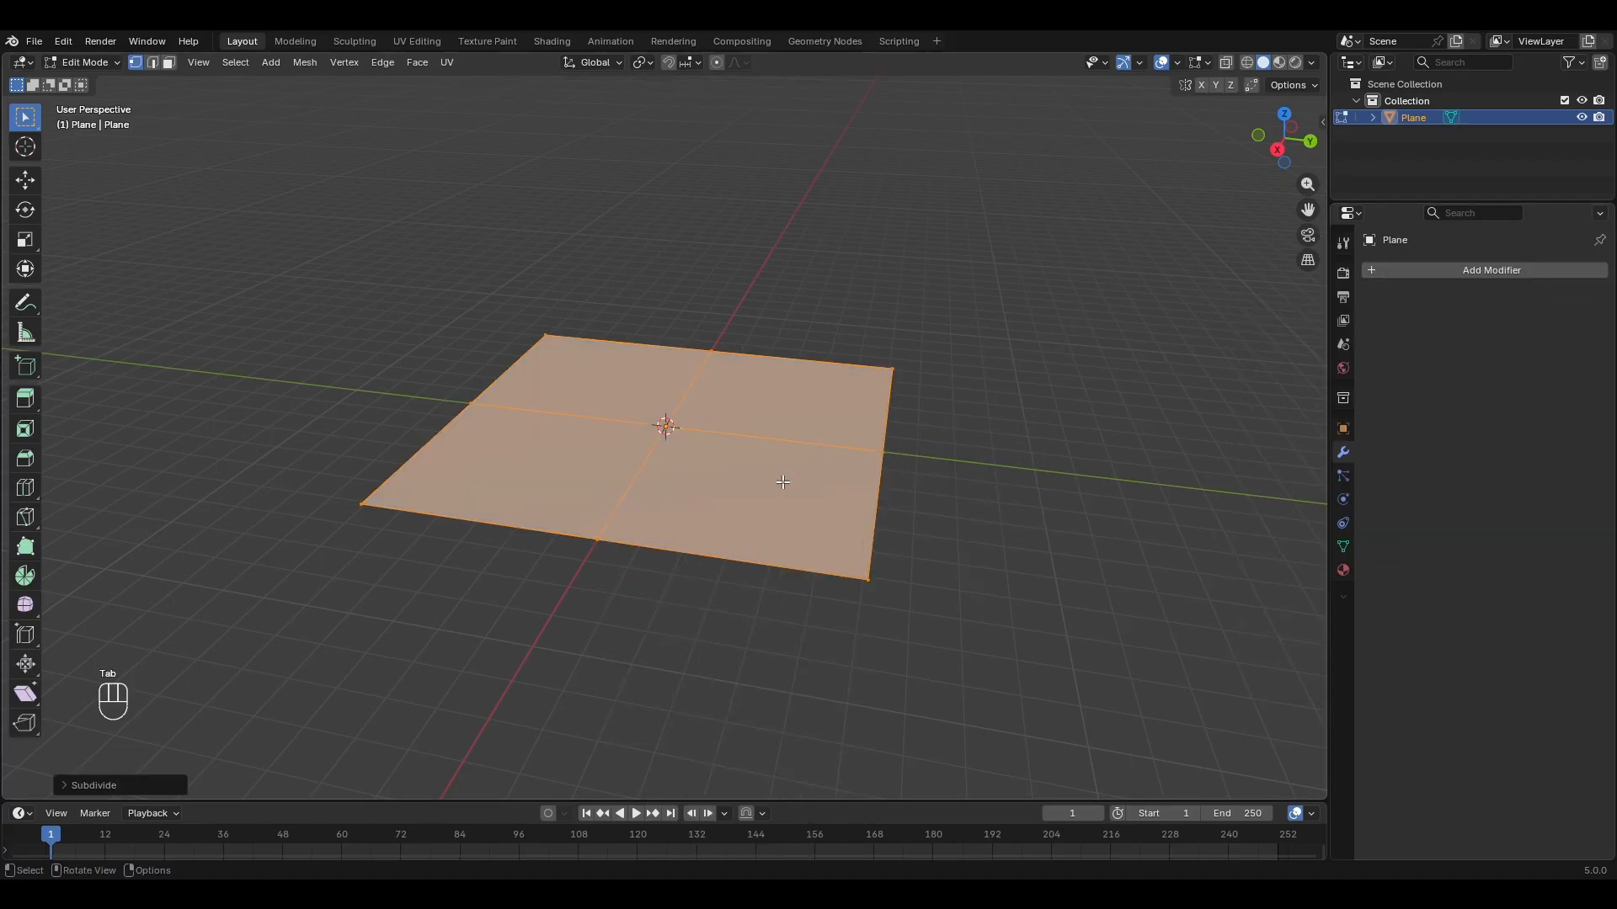
left_click(135, 781)
left_click(236, 666)
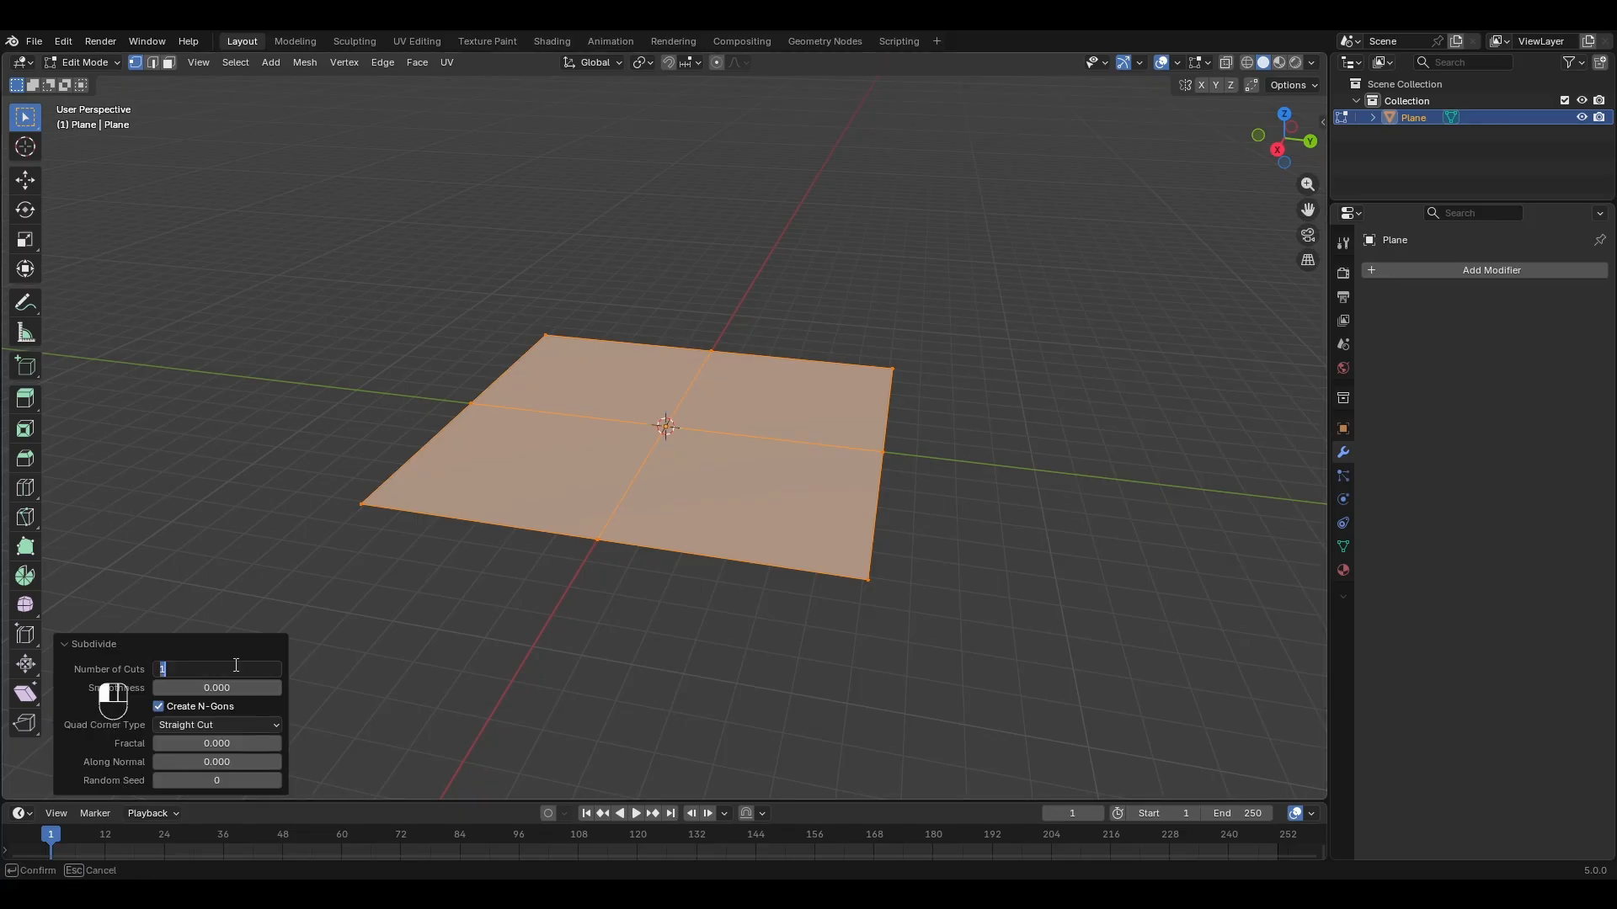
key("Return")
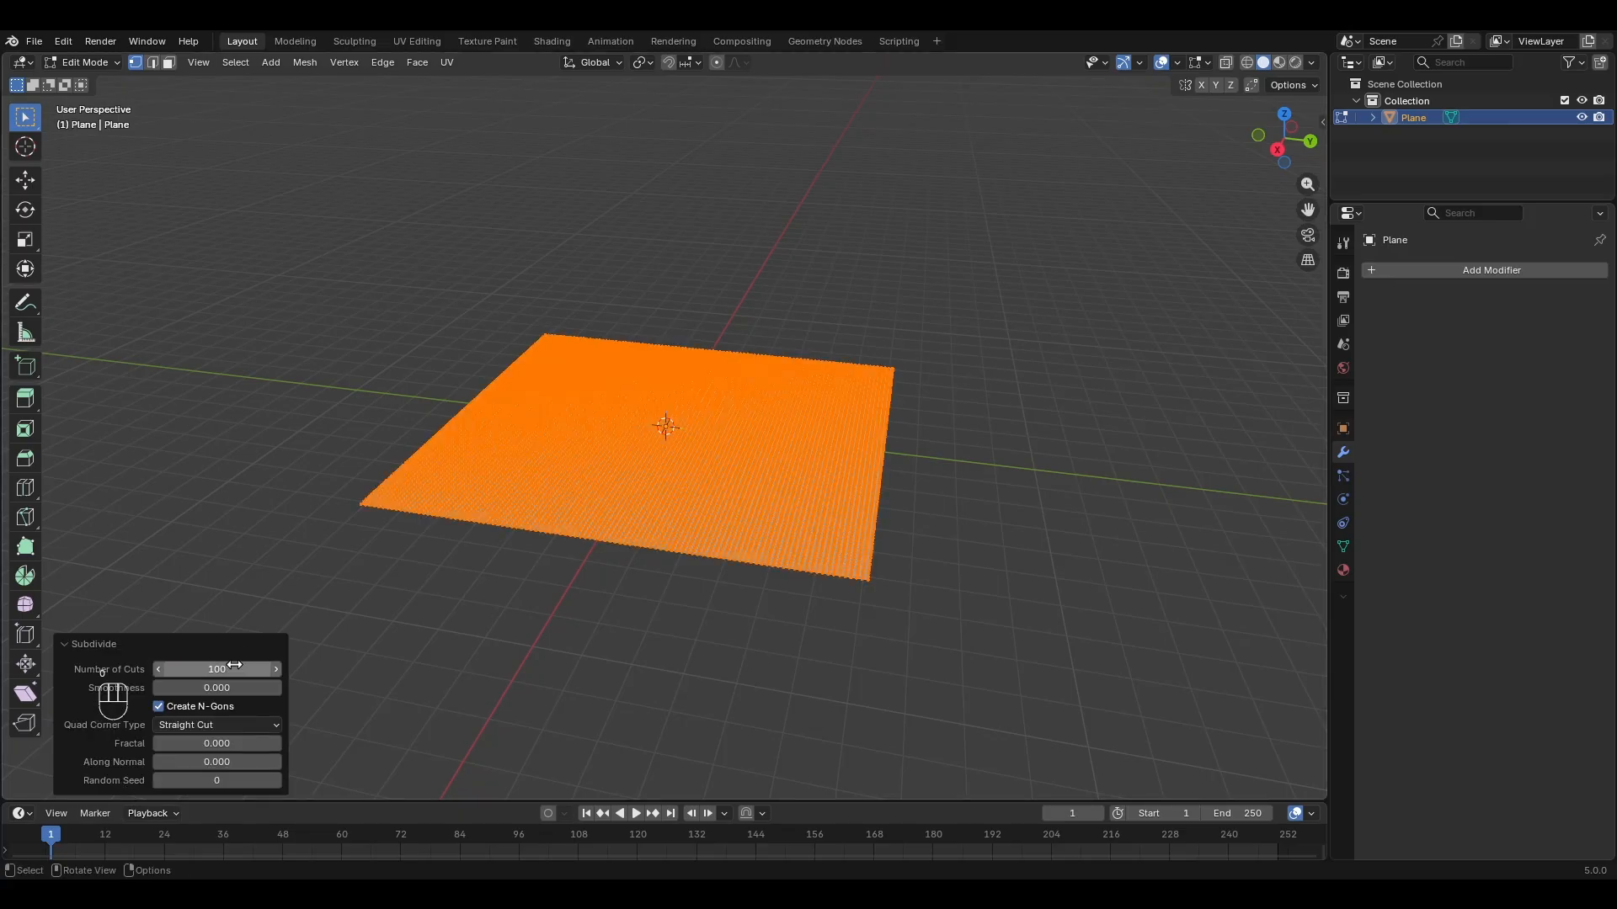
left_click(741, 645)
middle_click_drag(738, 556, 707, 595)
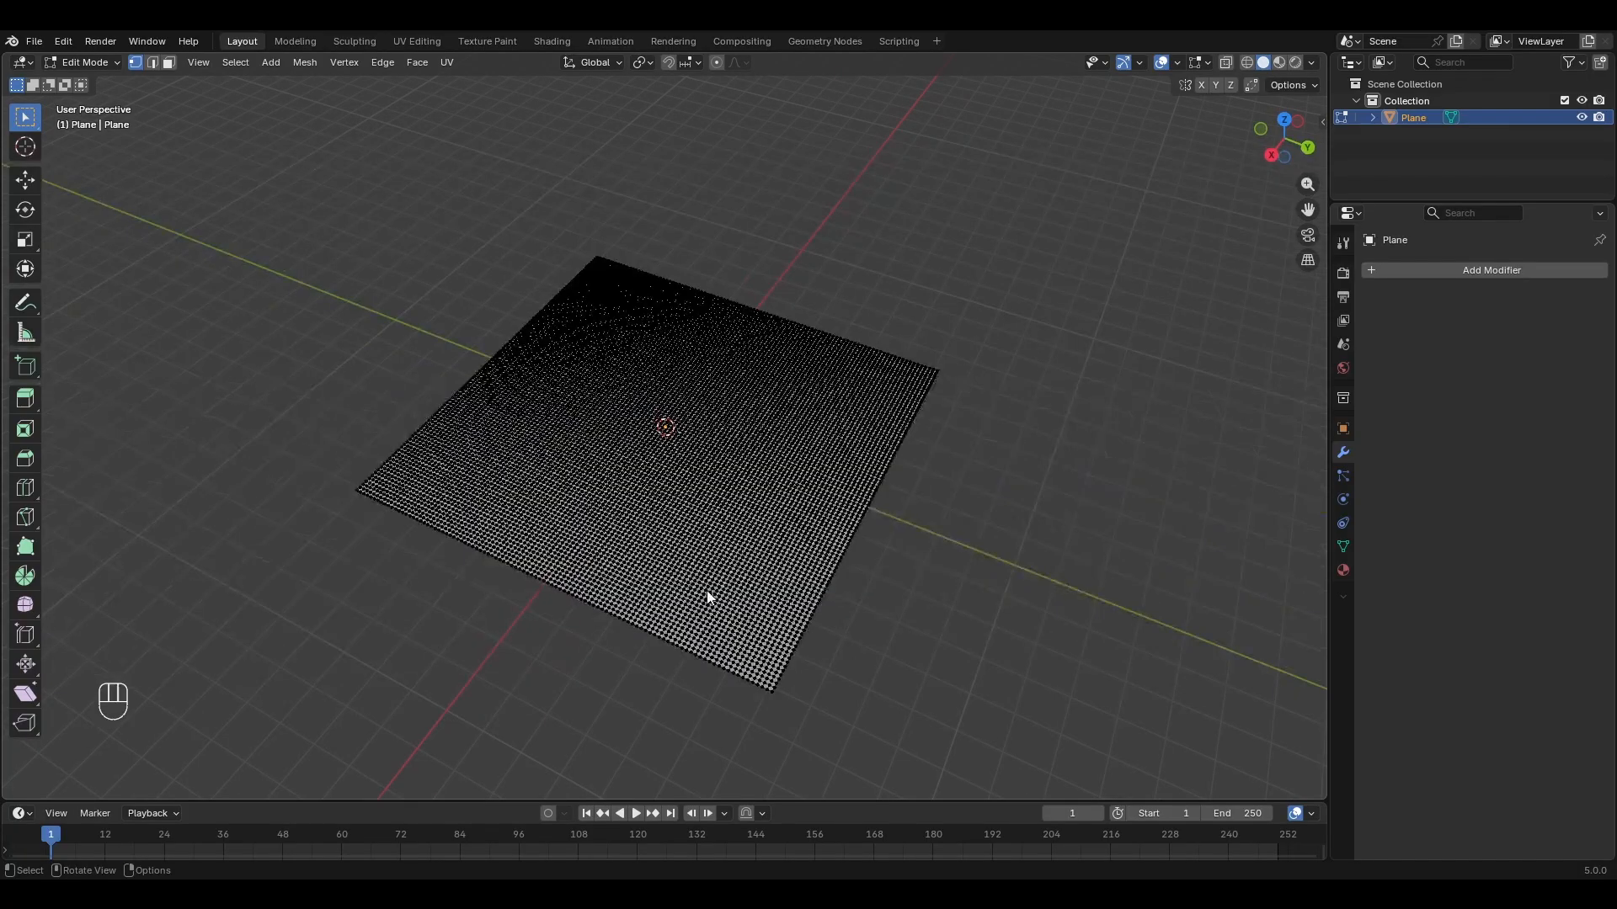
Step: Return to Object Mode and add a Displace modifier with a new texture to the plane
key("Tab")
left_click(1470, 270)
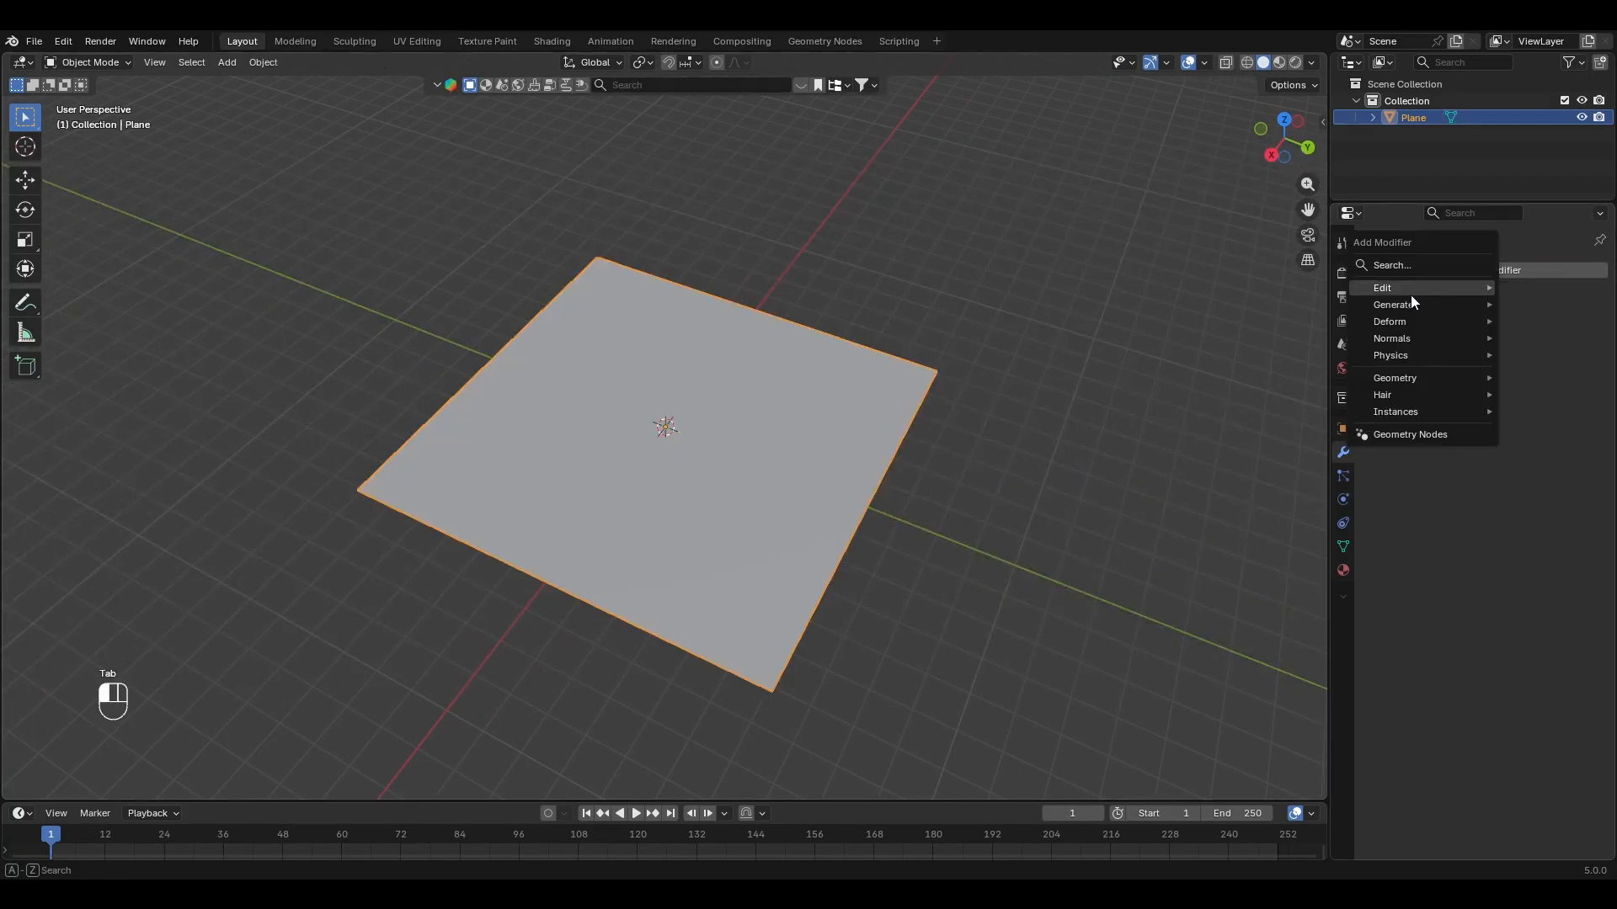
mouse_move(1397, 322)
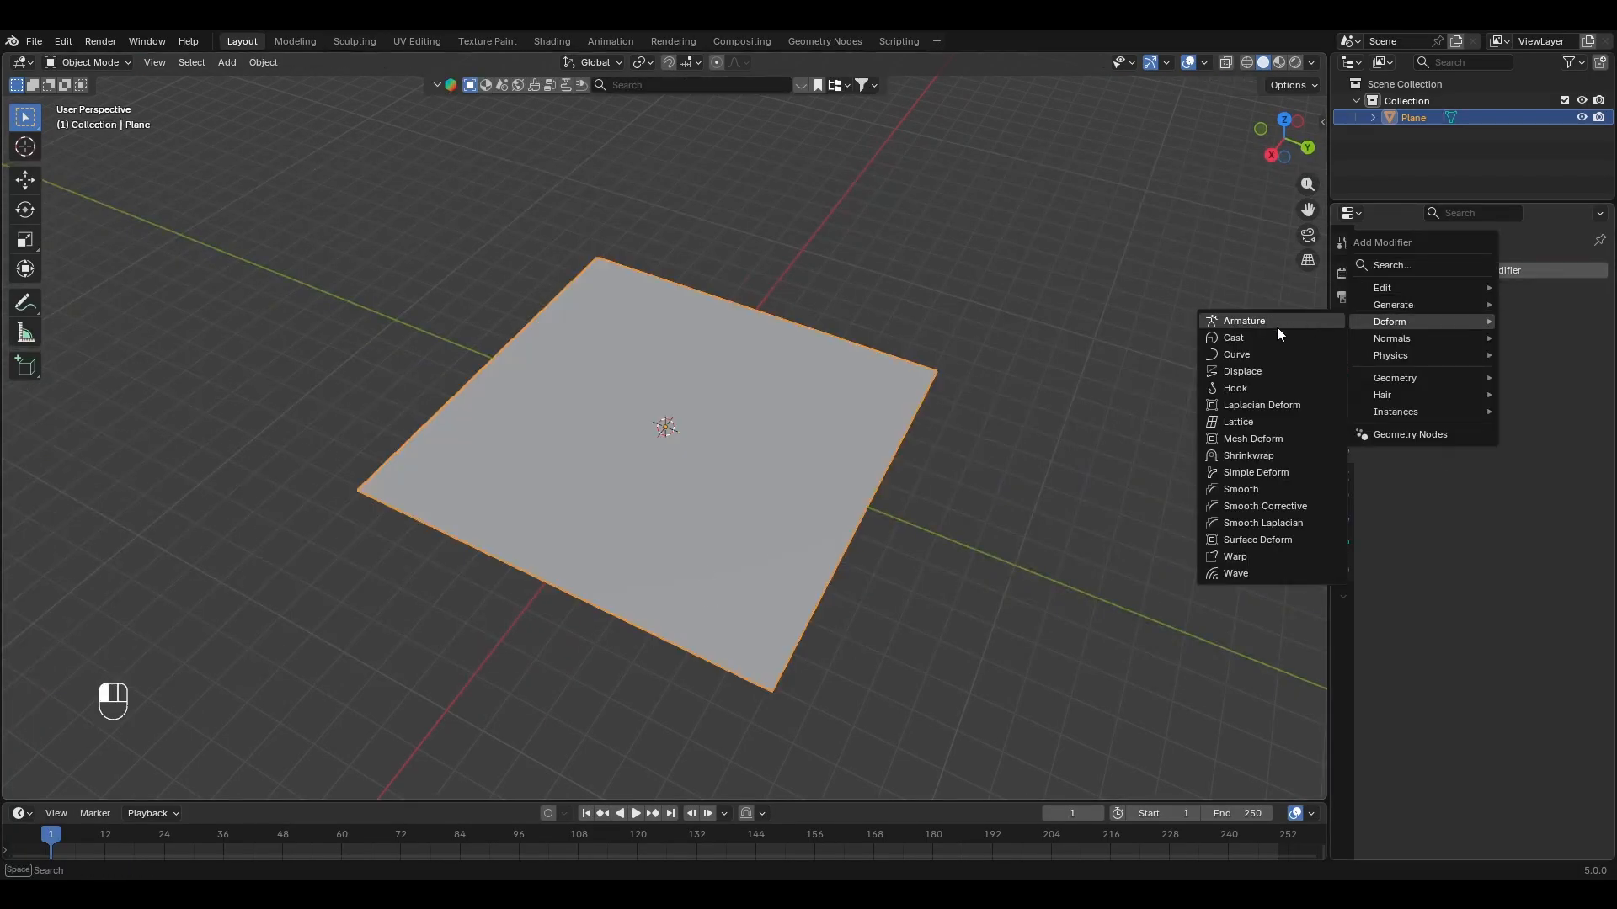
left_click(1252, 373)
left_click(1381, 324)
left_click(1496, 326)
Step: Change the displacement texture's type to Distorted Noise and set its size to 2.00
left_click(1343, 601)
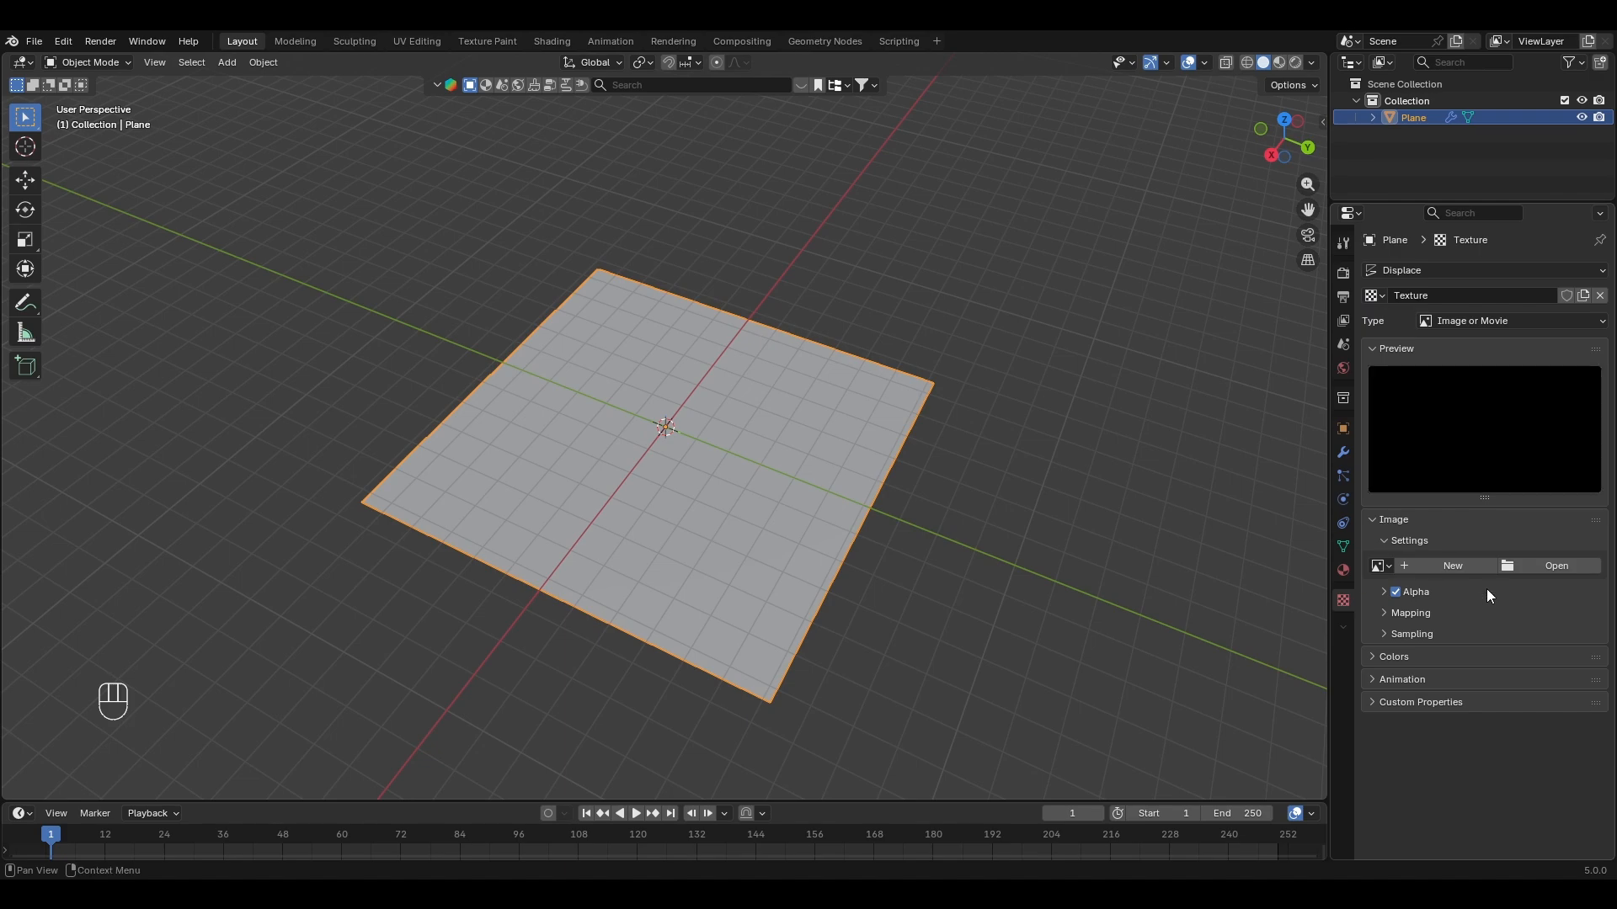
left_click(1461, 324)
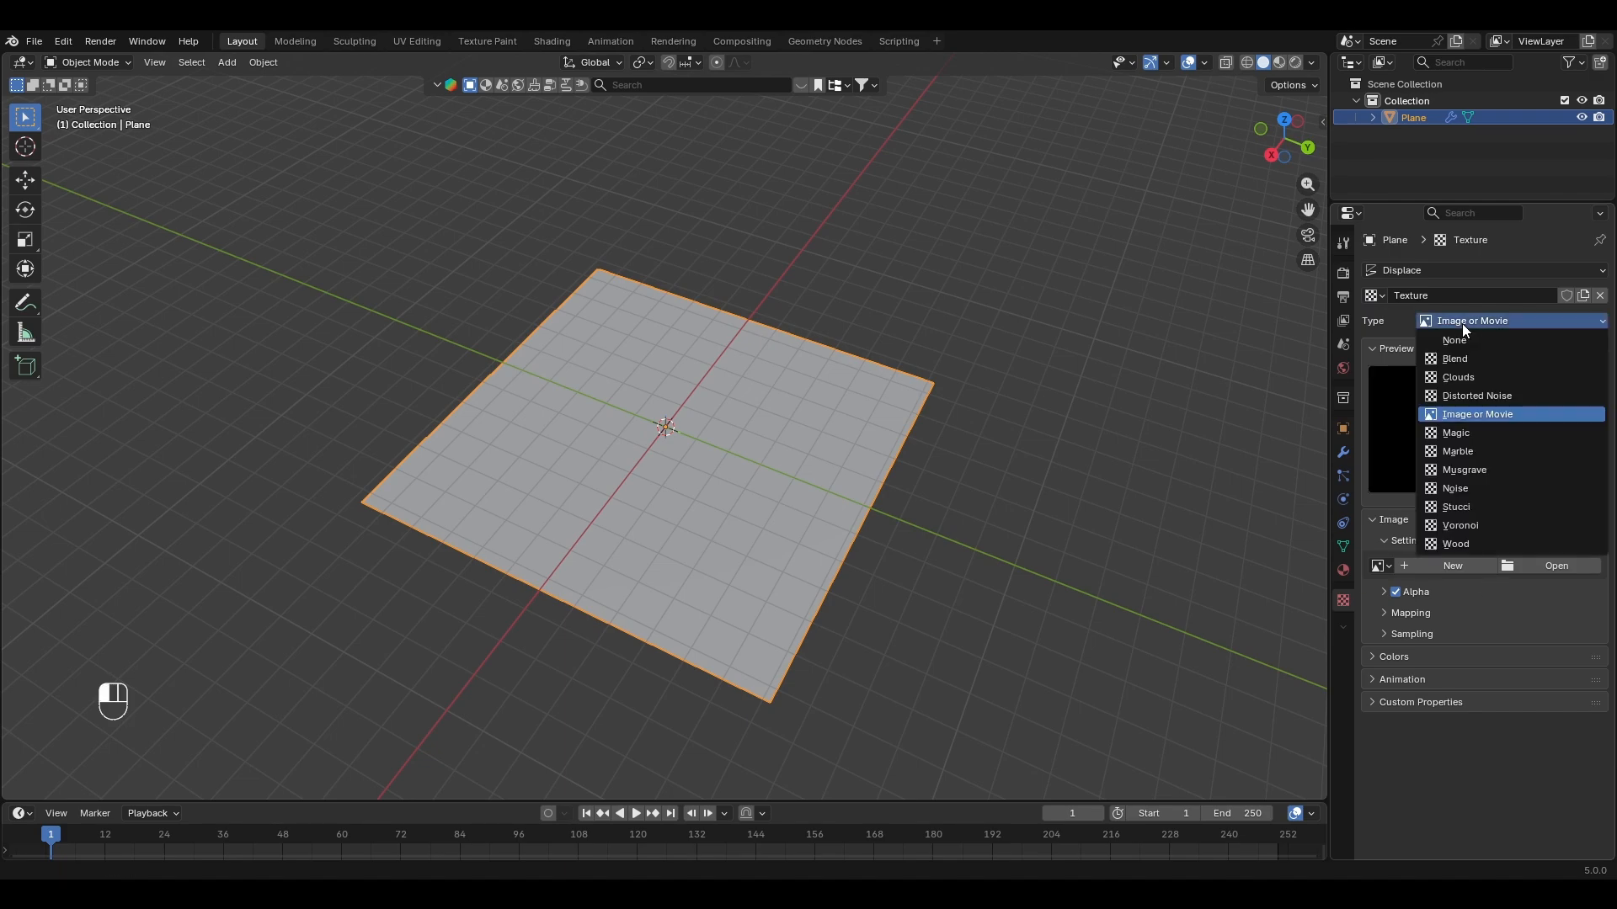
left_click(1474, 401)
middle_click_drag(738, 579, 750, 524)
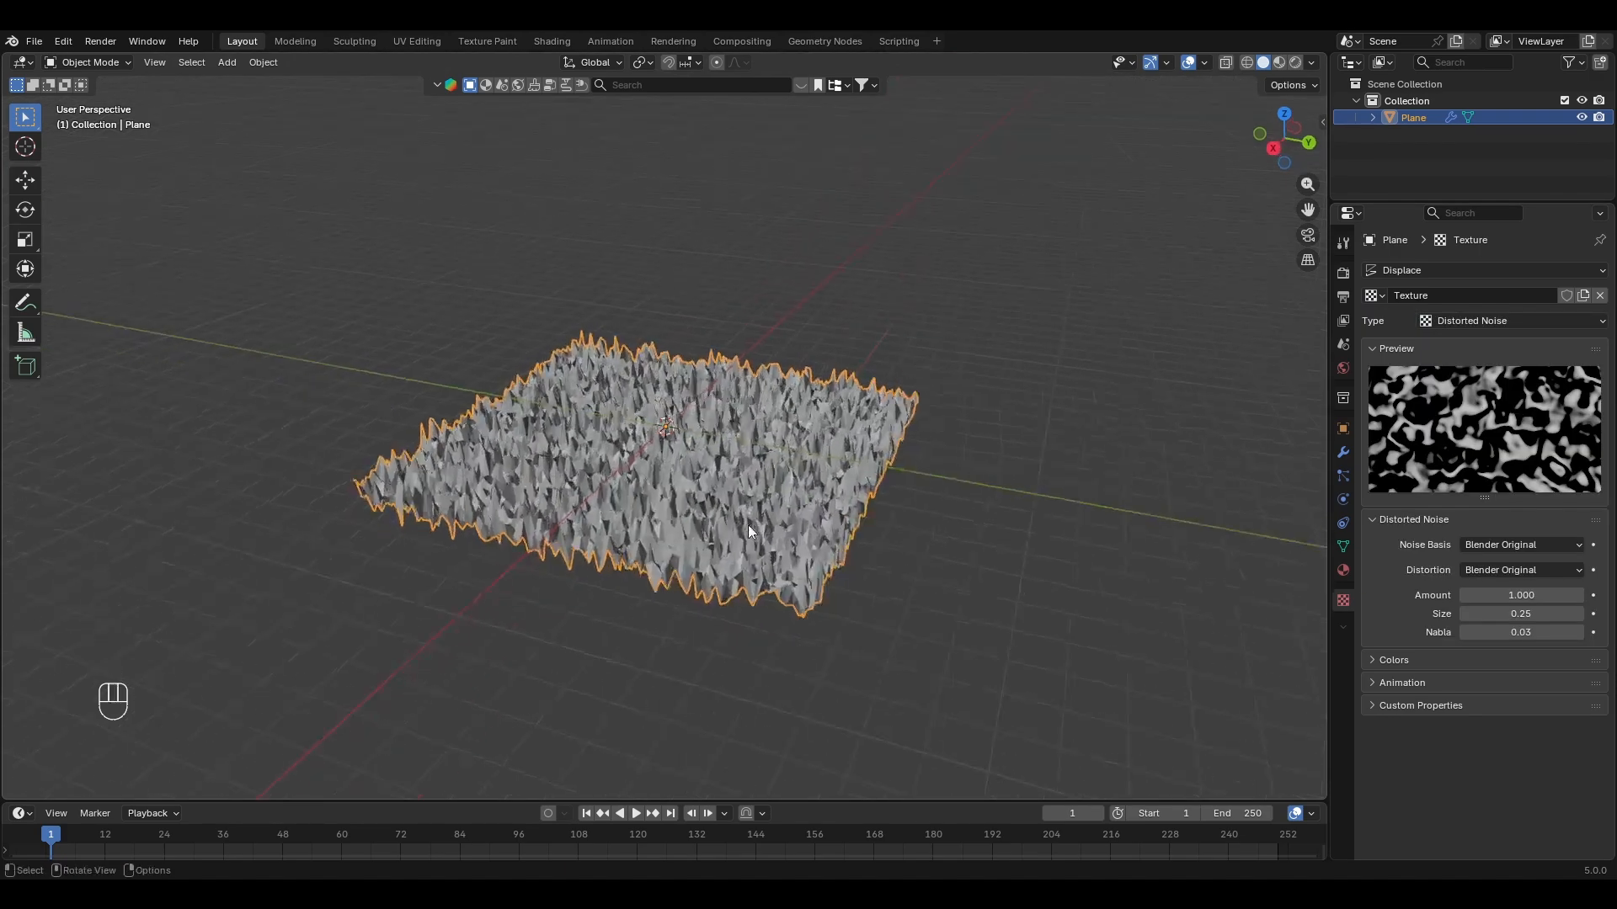
scroll(747, 531, "up", 4)
middle_click_drag(741, 594, 852, 482, "shift")
scroll(791, 428, "down", 3)
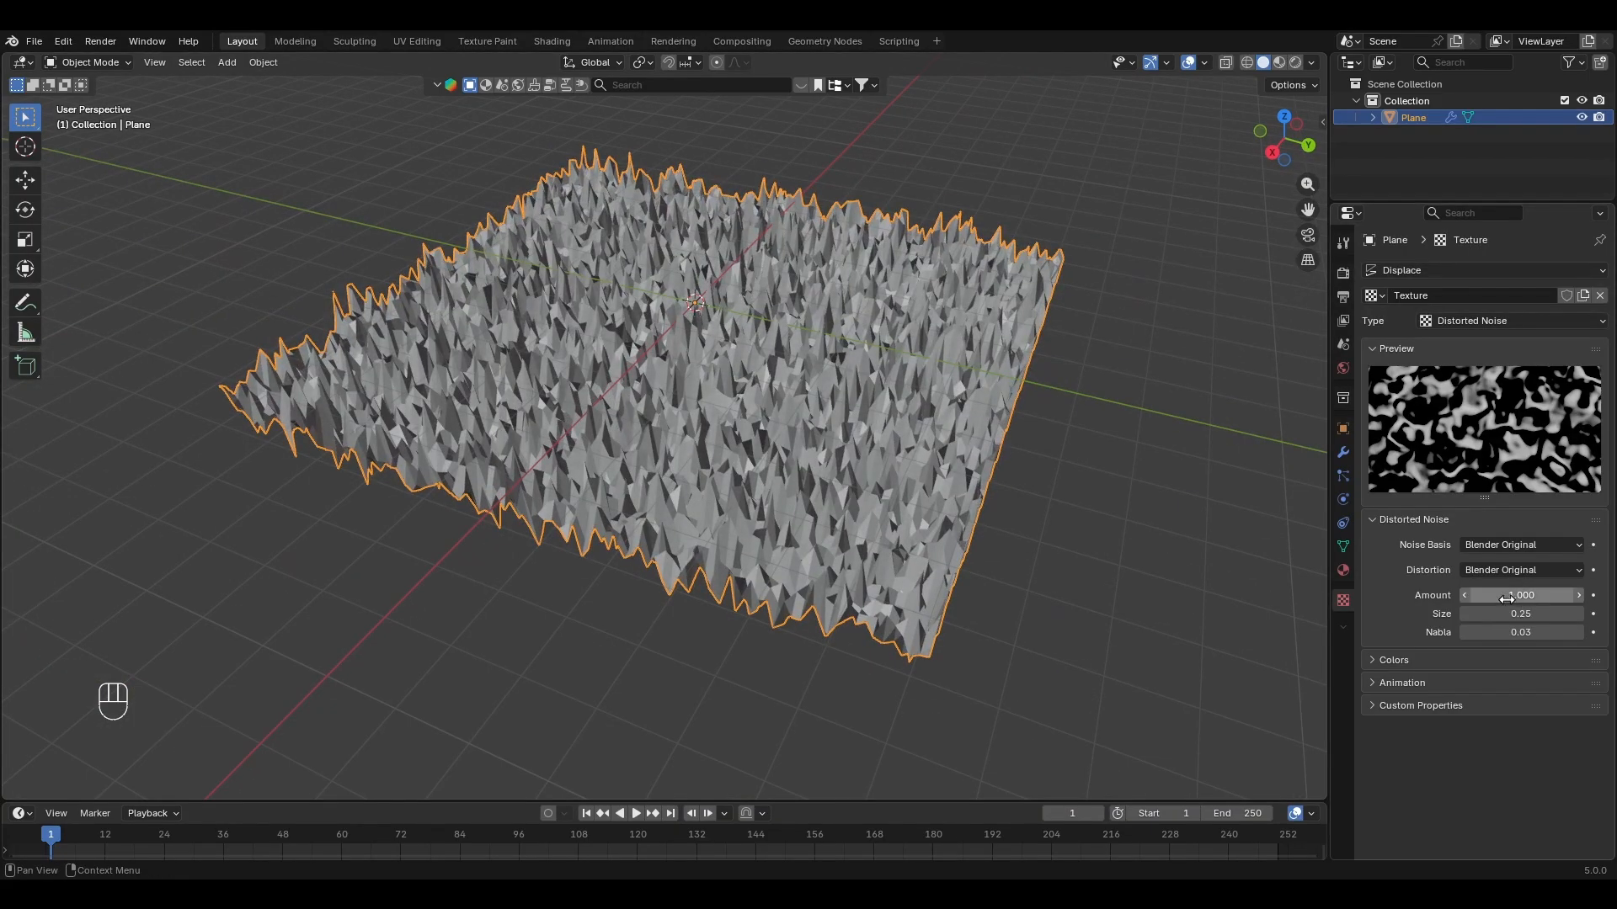
left_click_drag(1522, 613, 1616, 612)
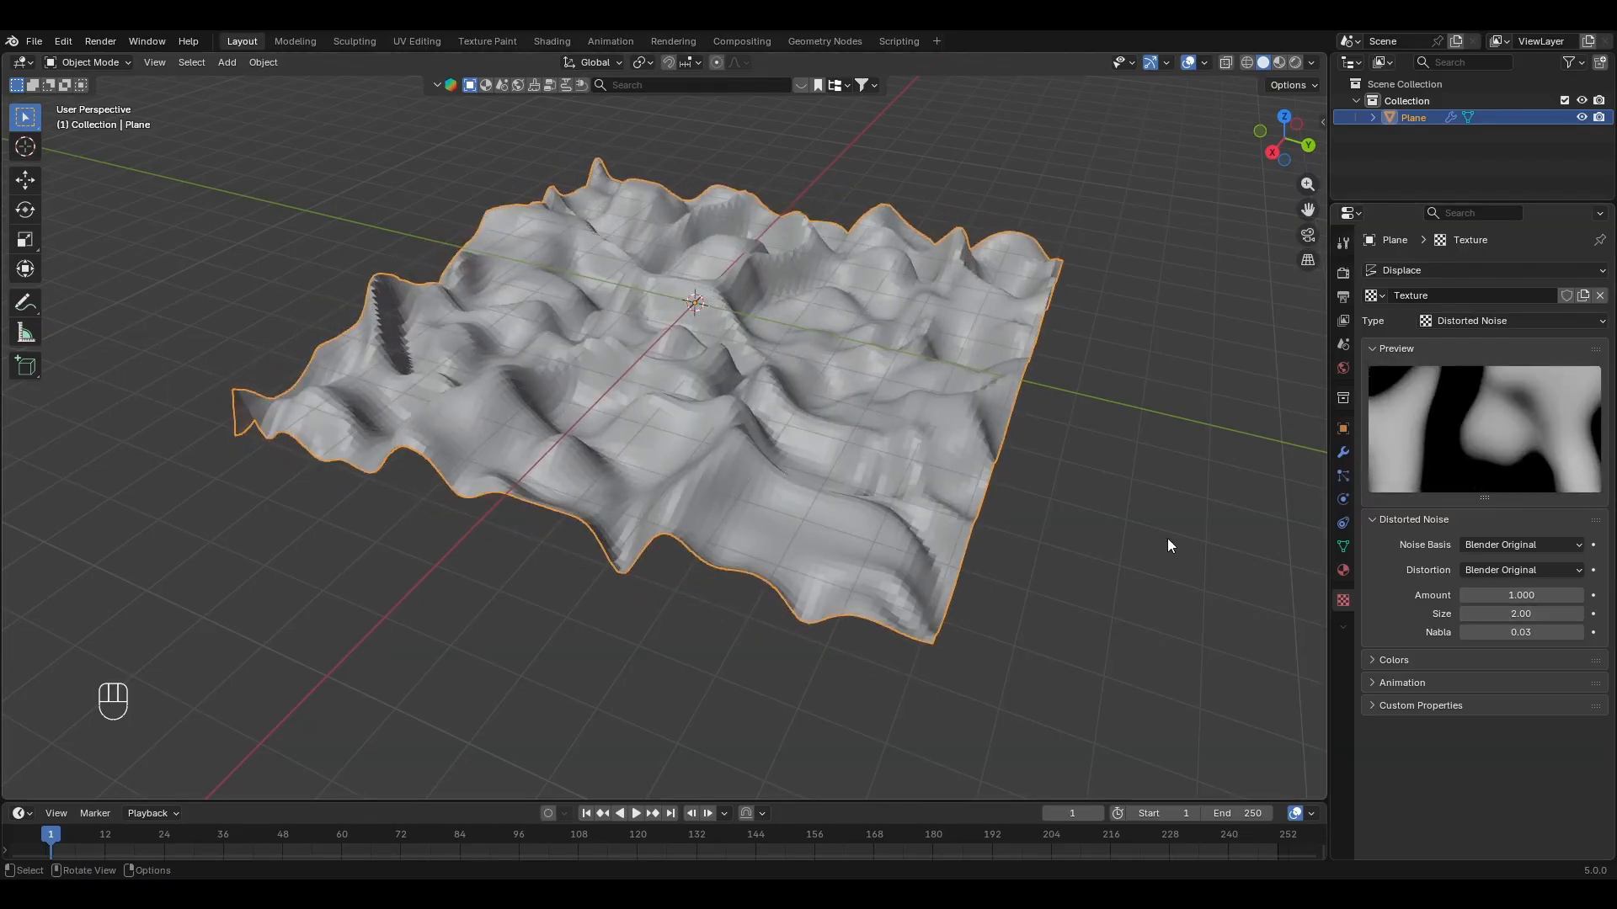
Step: Apply Shade Smooth to the displaced plane
right_click(801, 416)
left_click(751, 416)
middle_click_drag(750, 416, 786, 440)
Step: Enable the texture's Color Ramp, keep the black stop at the start and move the white stop to 0.694
left_click(1373, 660)
scroll(1434, 793, "down", 1)
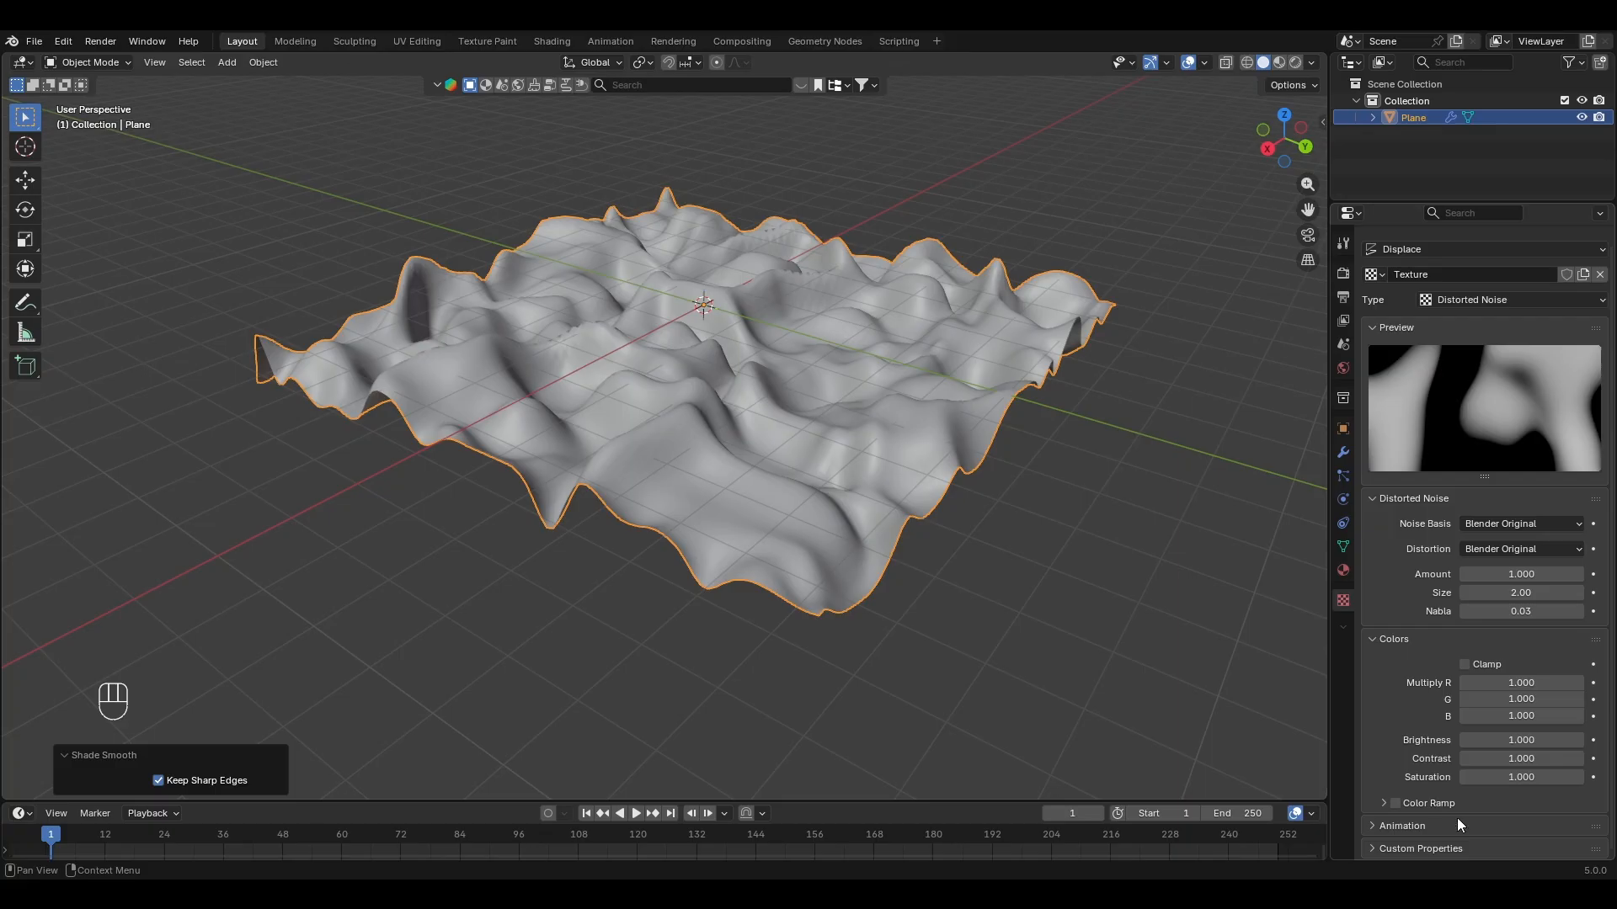
left_click(1395, 803)
scroll(1397, 800, "down", 3)
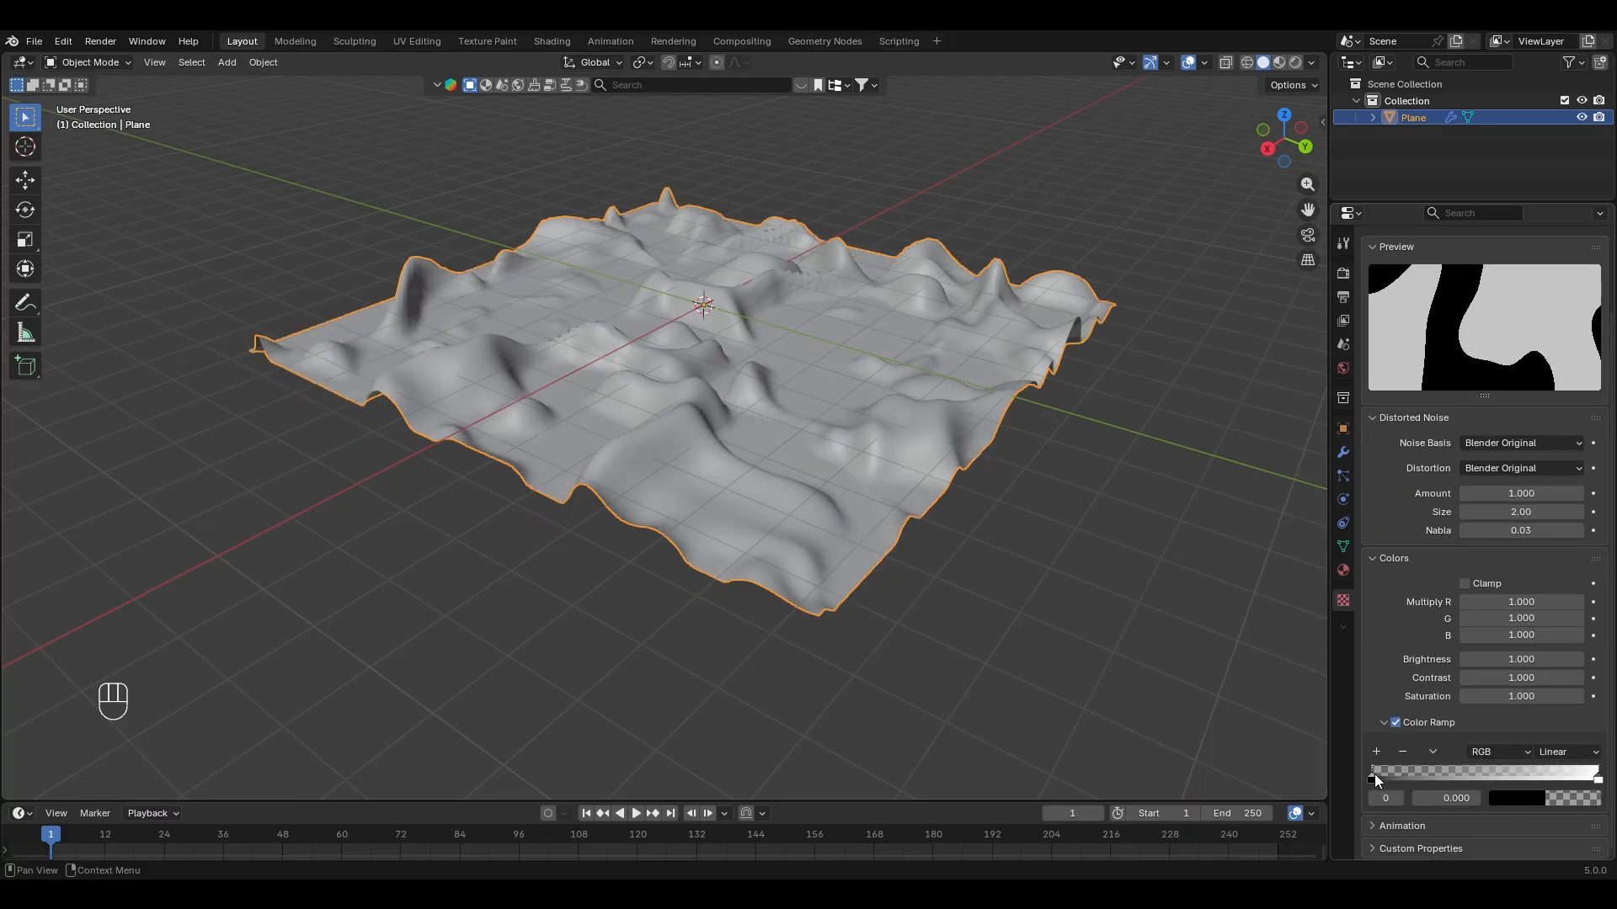
left_click_drag(1375, 775, 1336, 766)
left_click_drag(1598, 777, 1527, 778)
middle_click_drag(734, 472, 739, 469)
left_click(1035, 203)
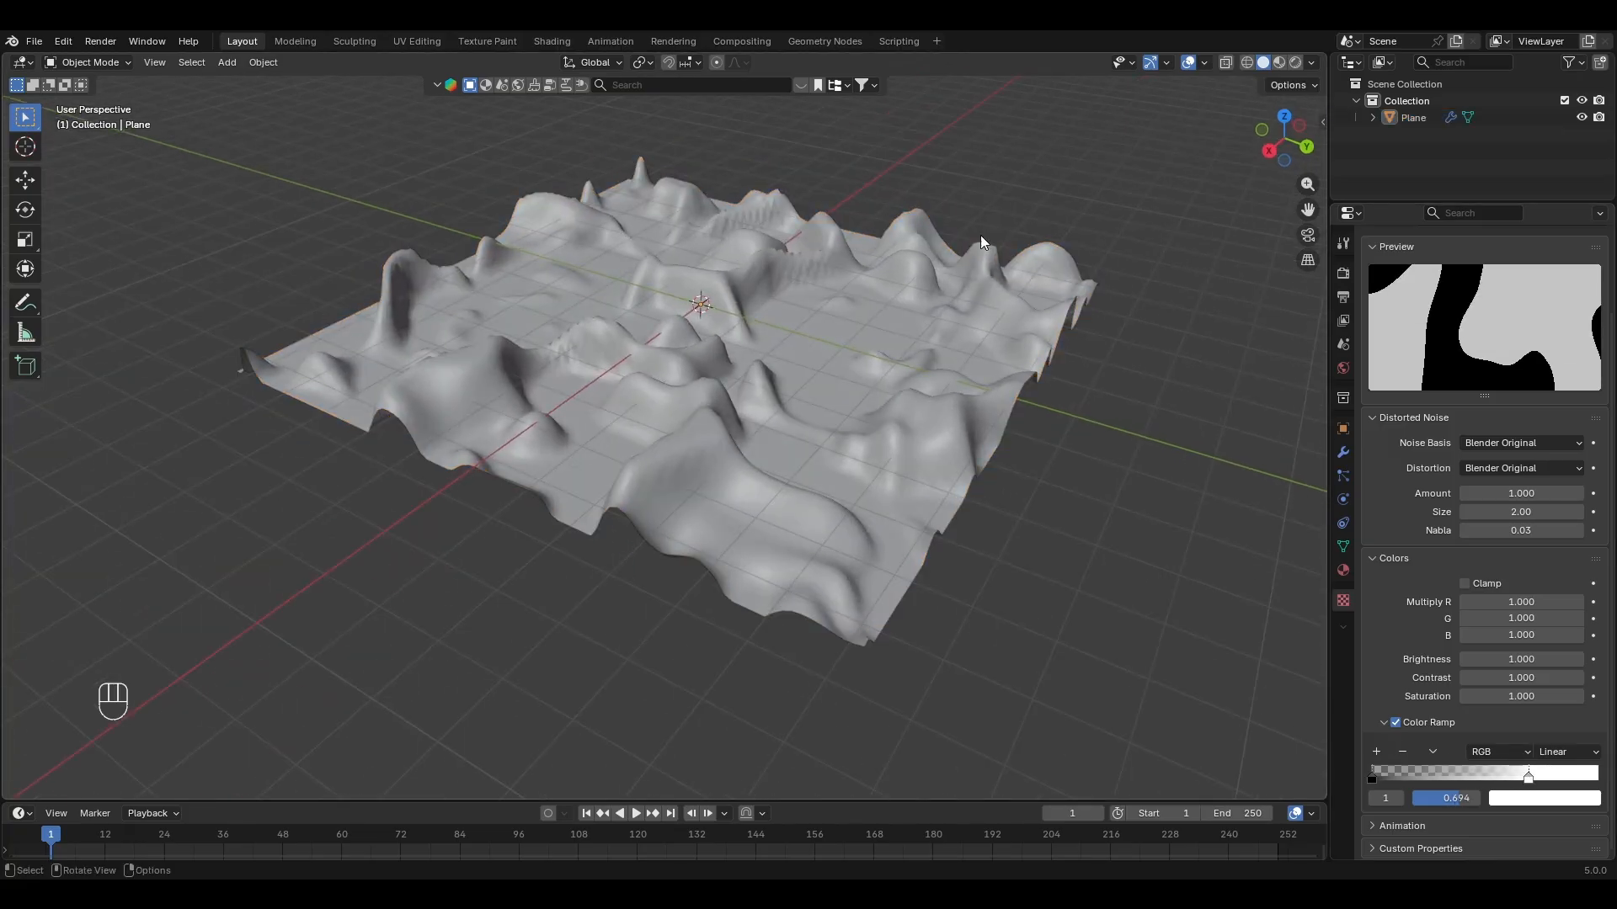
Step: Switch the viewport to rendered shading and use a Sky Texture as the world background color
left_click(1279, 63)
left_click(1295, 63)
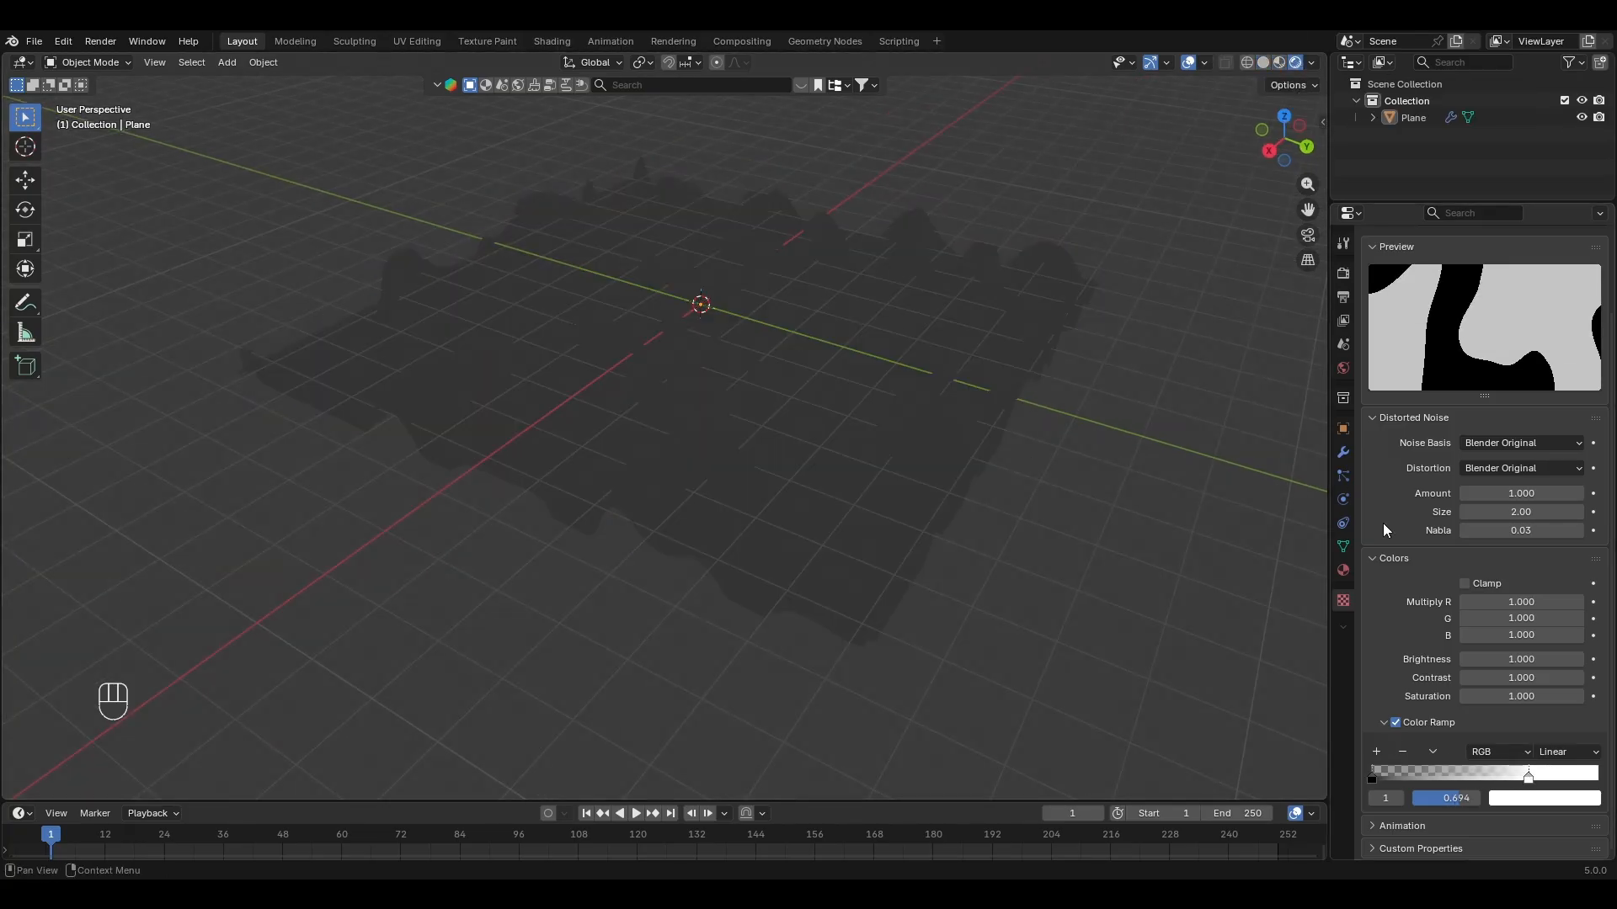
left_click(1343, 368)
left_click(1467, 362)
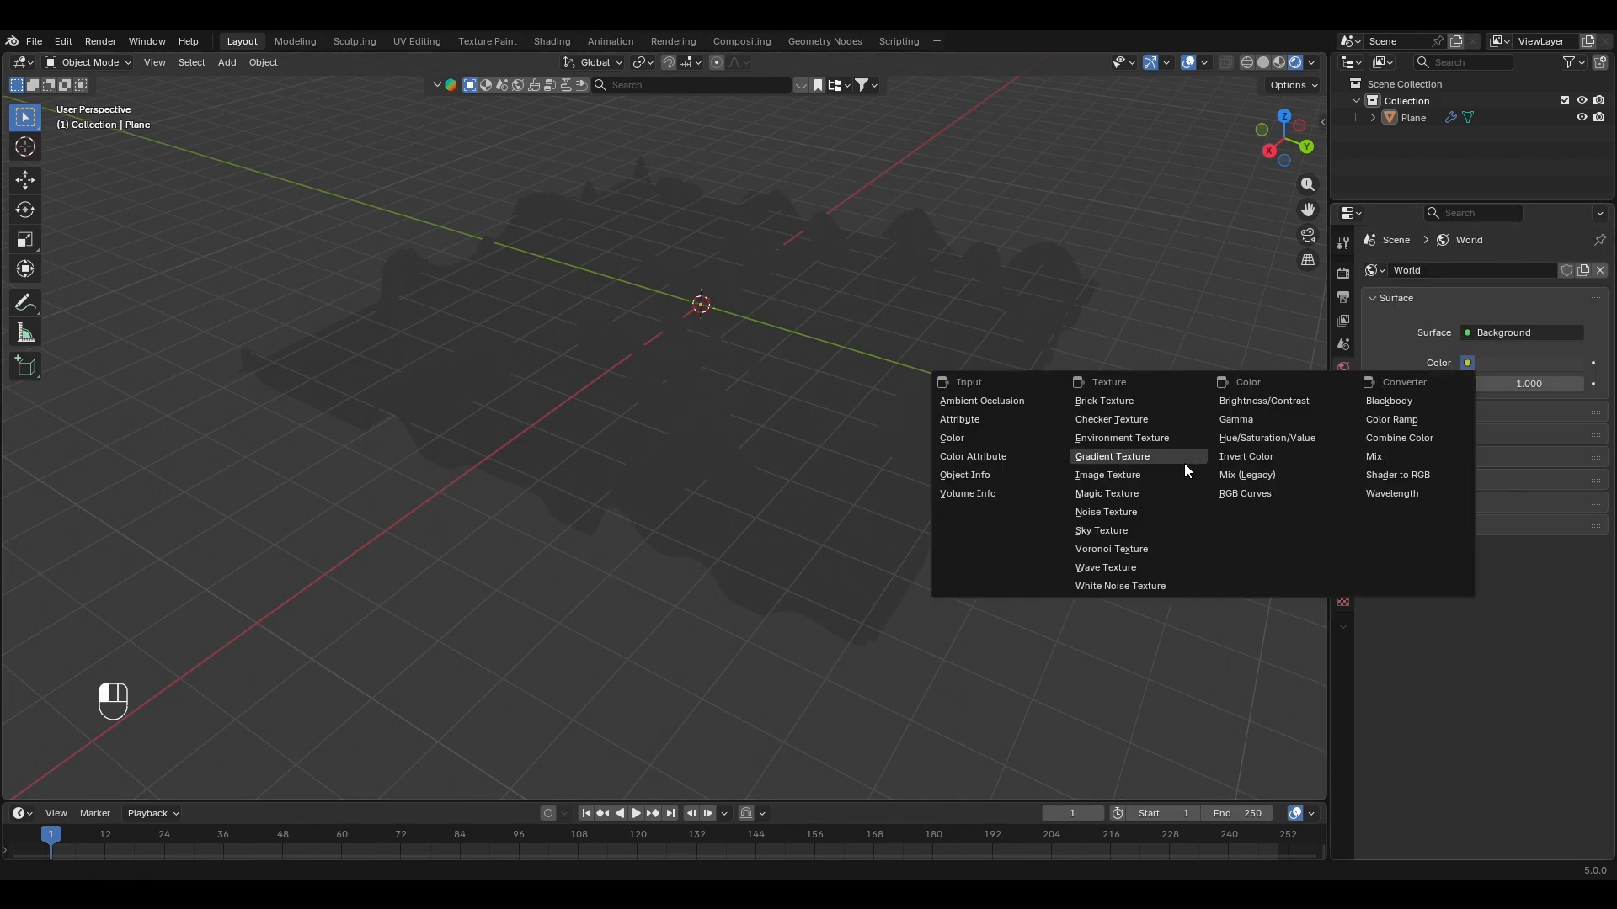
left_click(1119, 528)
middle_click_drag(1106, 524, 865, 462)
middle_click_drag(866, 462, 865, 477)
scroll(1148, 432, "down", 1)
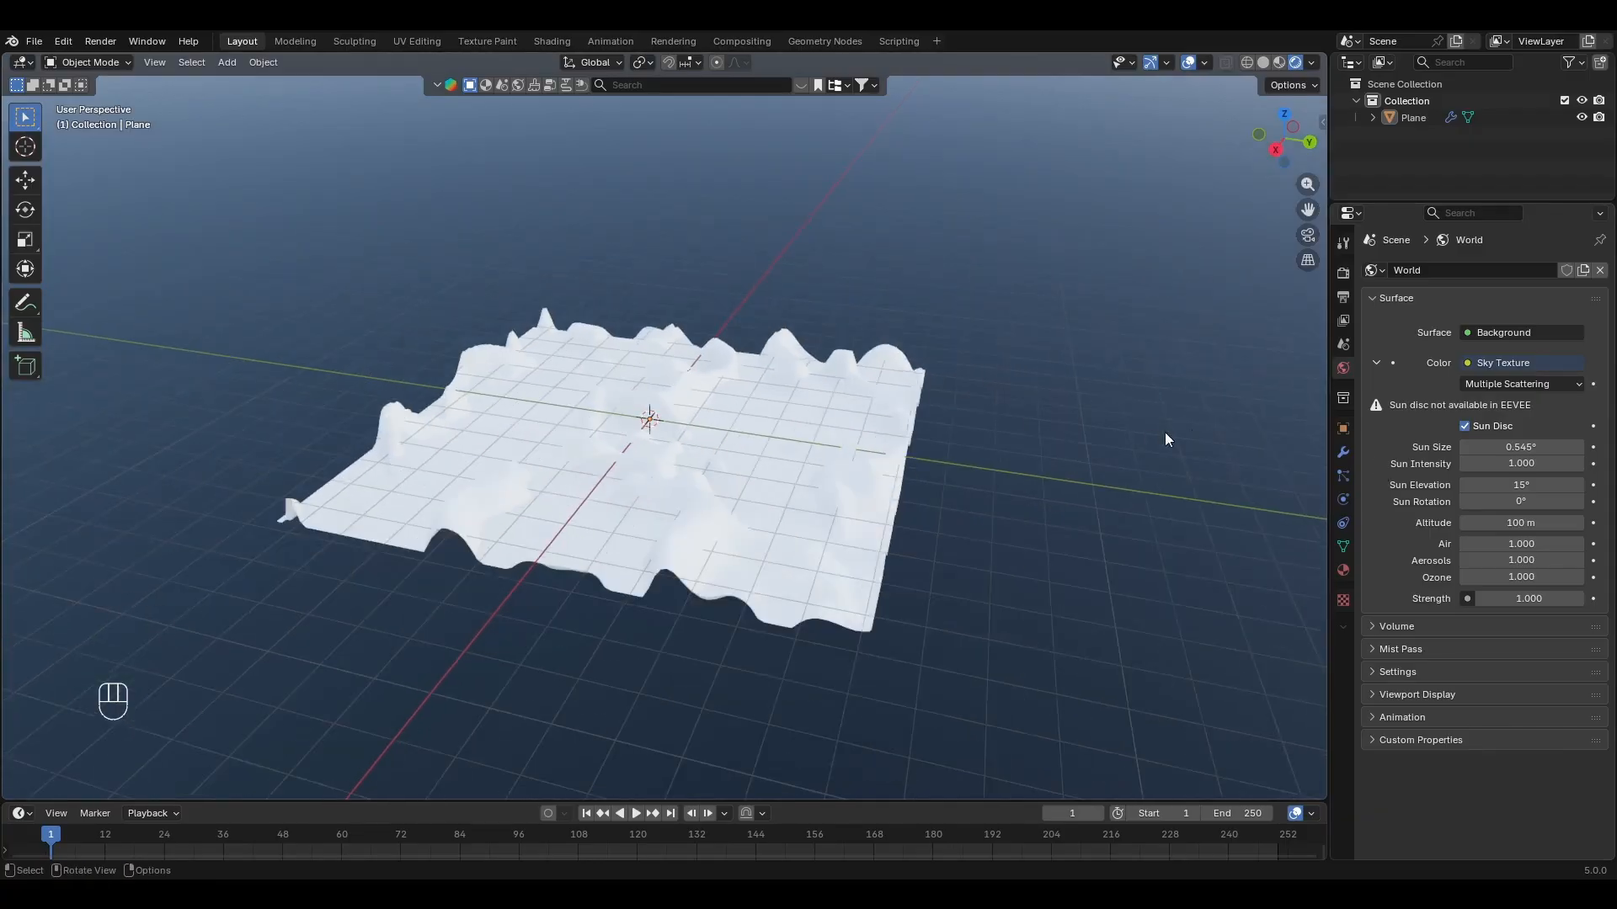
Step: Set the world background strength to 0.1
left_click(1533, 598)
type("0.1")
key("Return")
middle_click_drag(847, 413, 830, 453)
Step: Add a camera and move it about 9 m along the X axis, in front of the terrain
key("shift+a")
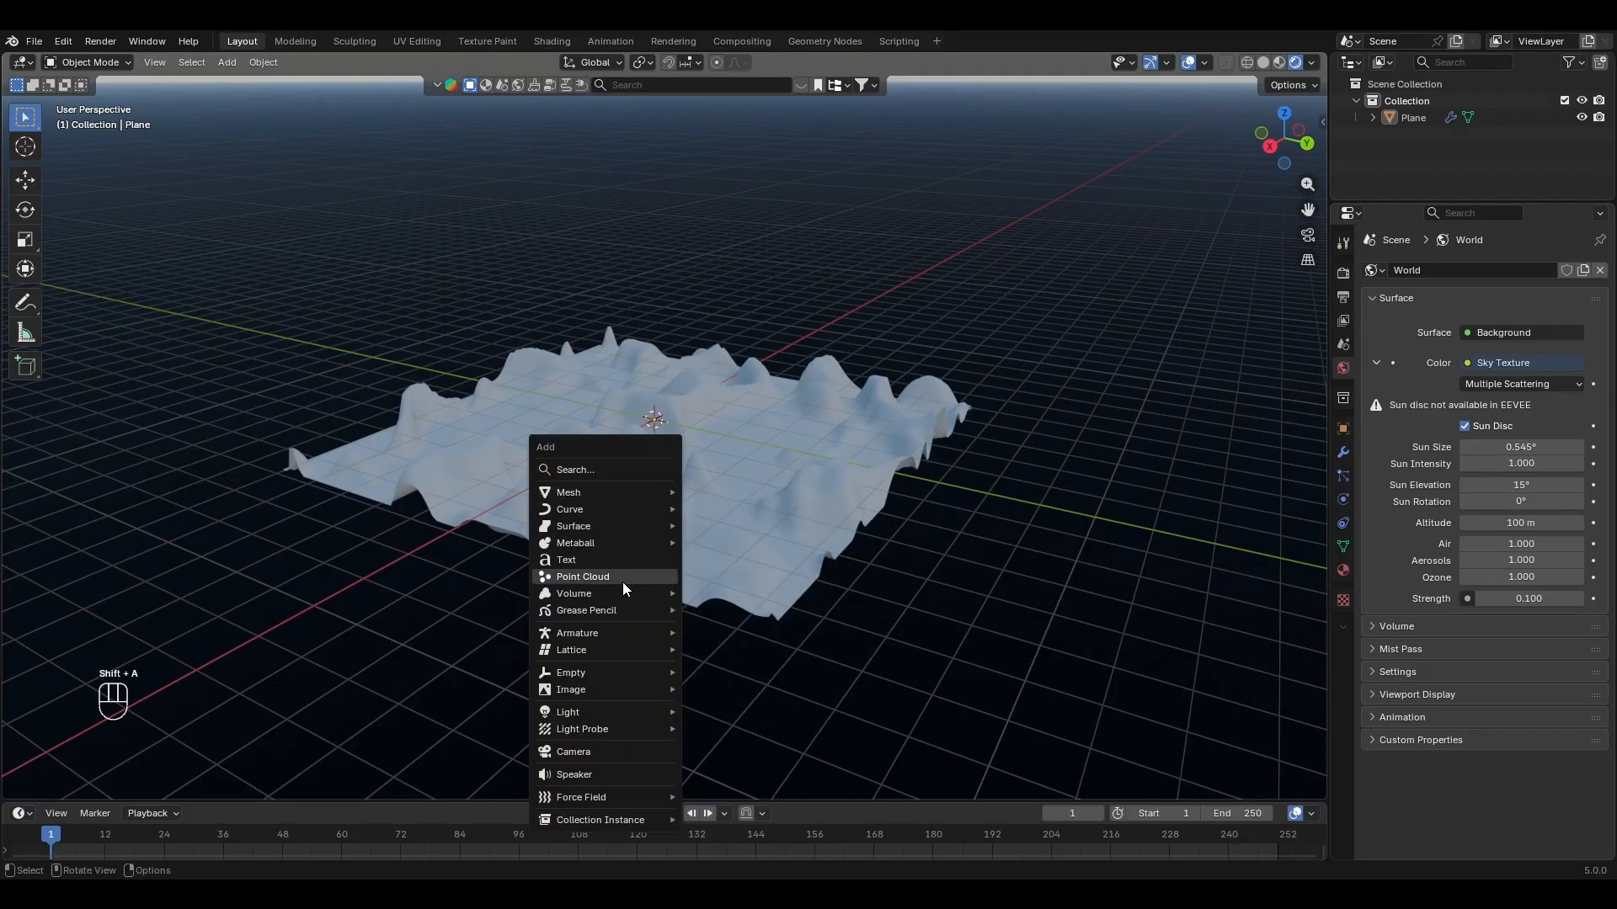
left_click(600, 755)
key("g")
key("x")
left_click(429, 560)
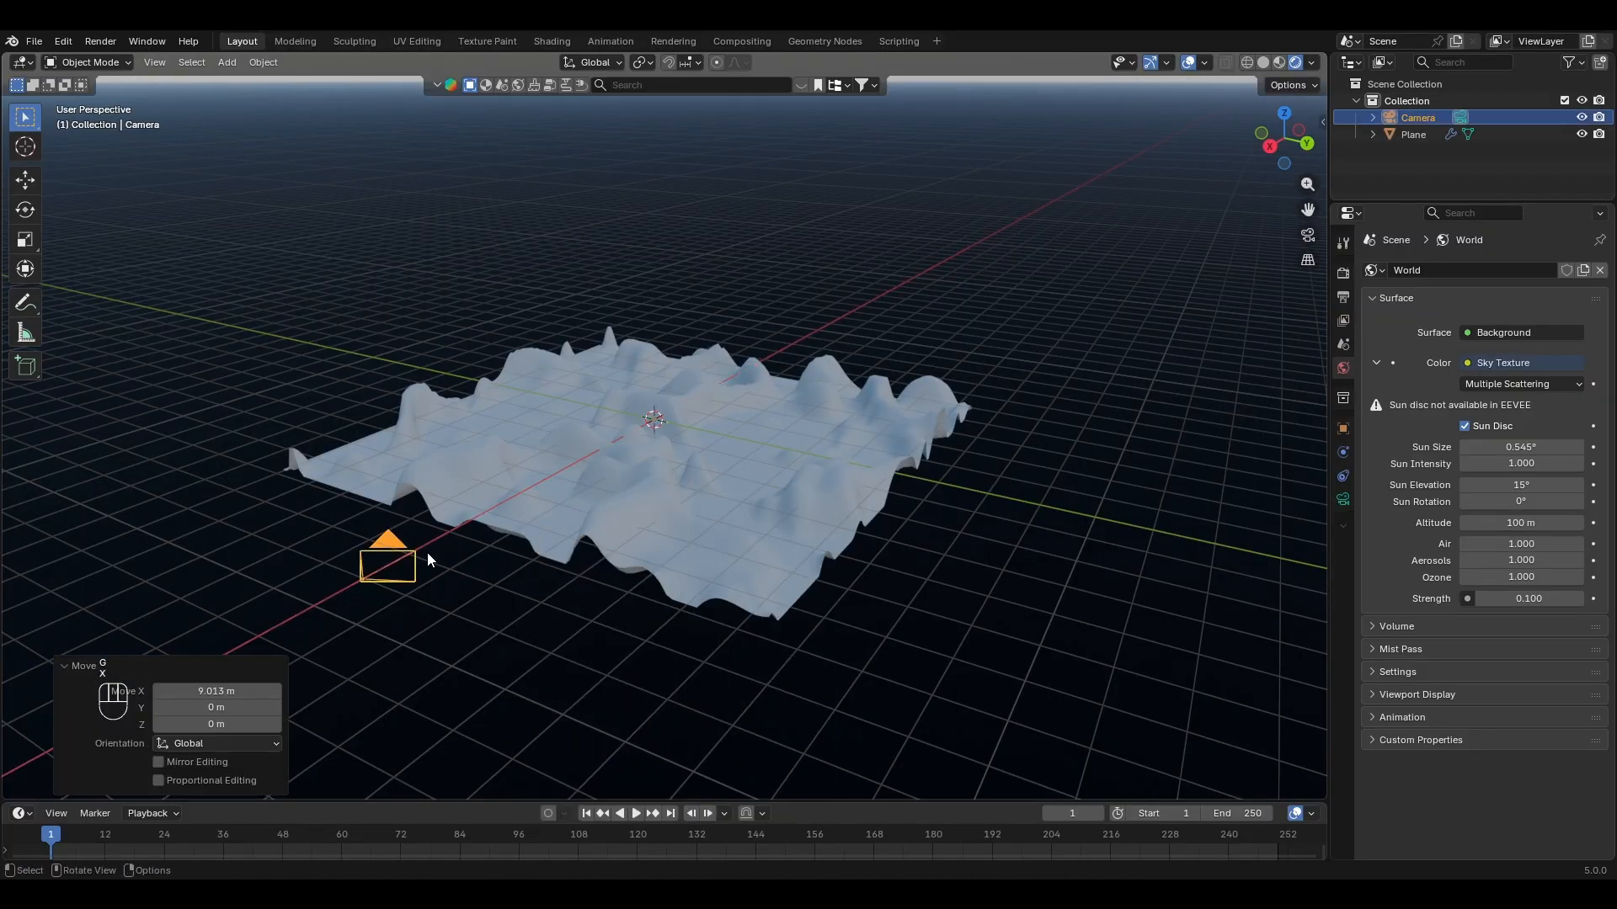
Step: Look through the camera and fly it up and back until the terrain sits in the lower part of the frame
left_click(1306, 234)
key("shift+grave")
key("e")
key("e")
key("e")
key("e")
key("e")
key("e")
key("e")
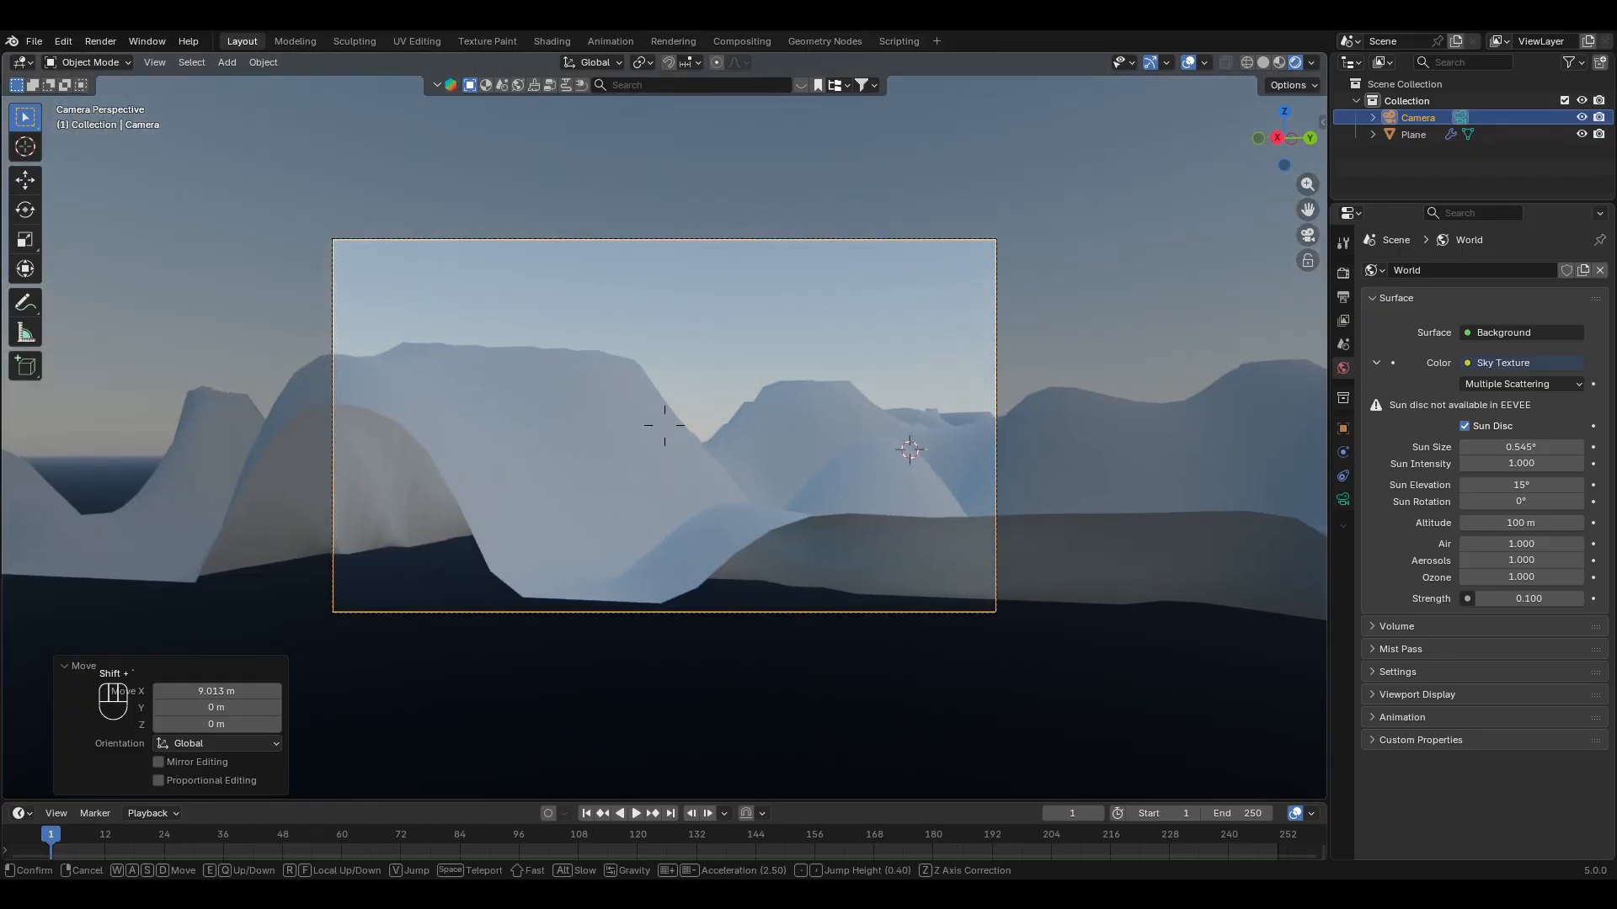
key("s")
key("s")
key("s")
key("s")
key("s")
key("s")
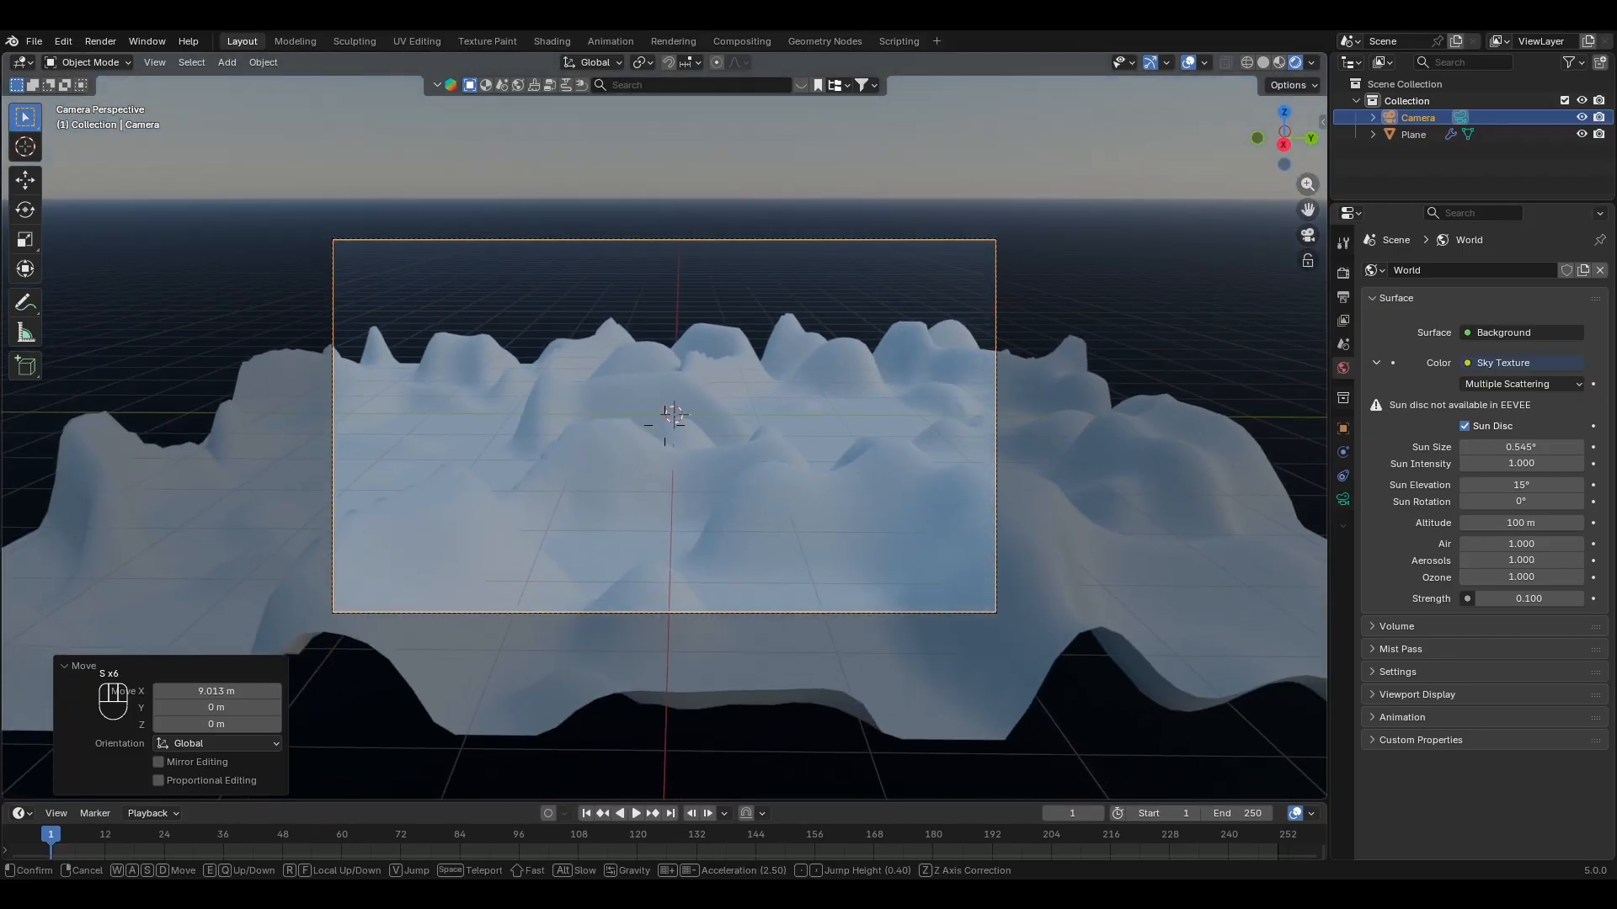
key("q")
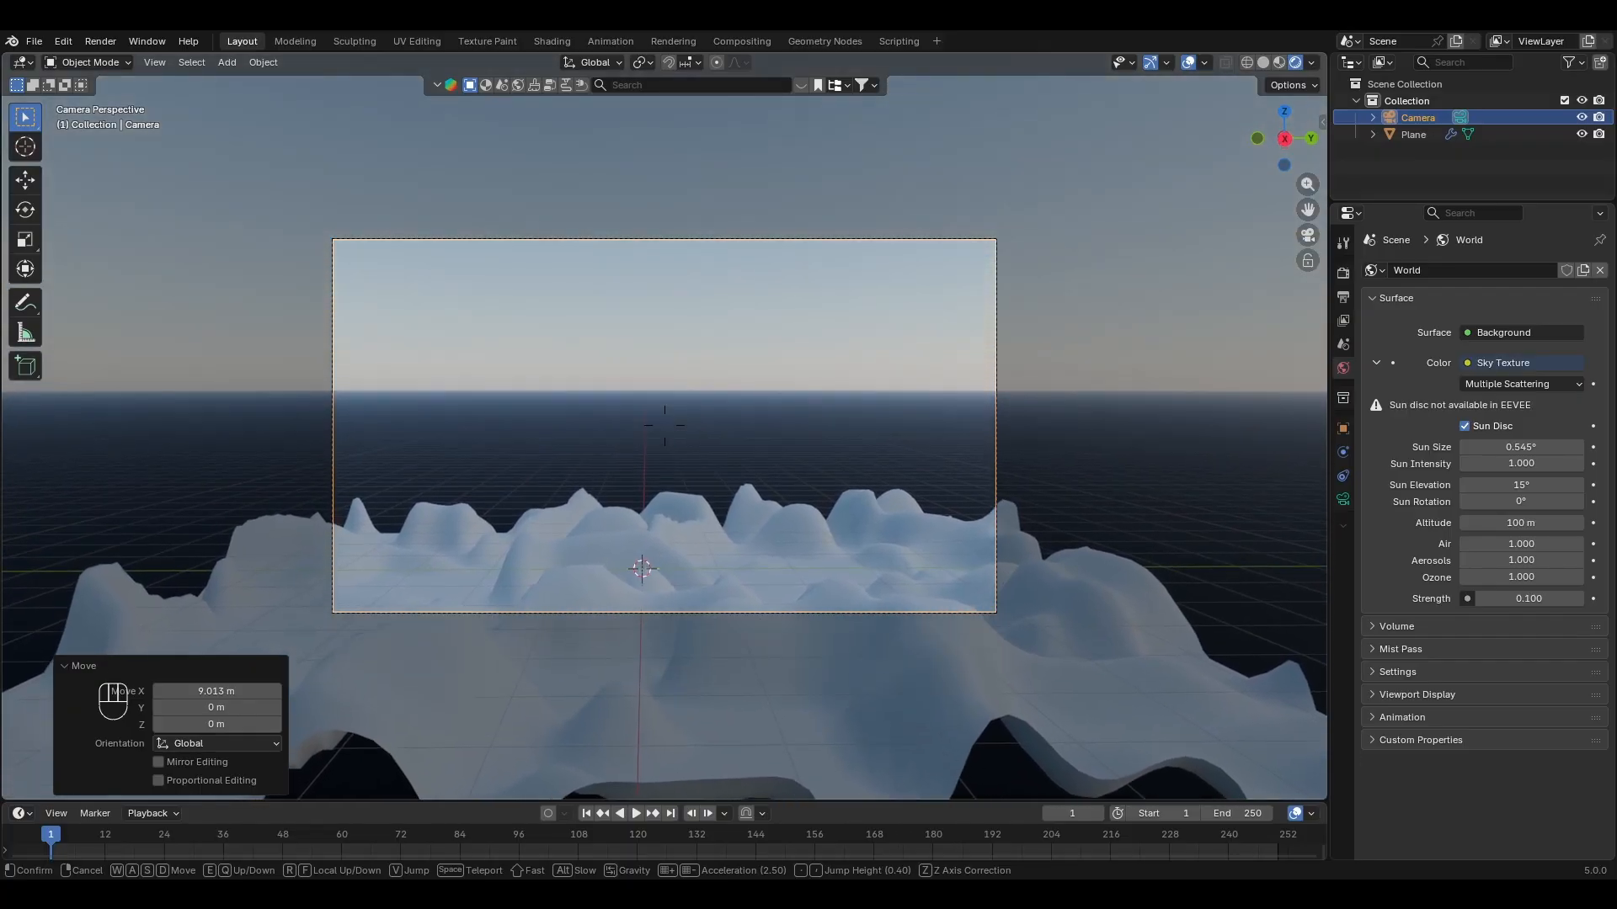
left_click(1023, 434)
Step: Select the plane's outer boundary vertices in Edit Mode using the Non-Manifold selection
scroll(1024, 434, "down", 3)
middle_click_drag(1006, 441, 943, 467)
scroll(934, 468, "down", 5)
middle_click_drag(800, 492, 691, 532)
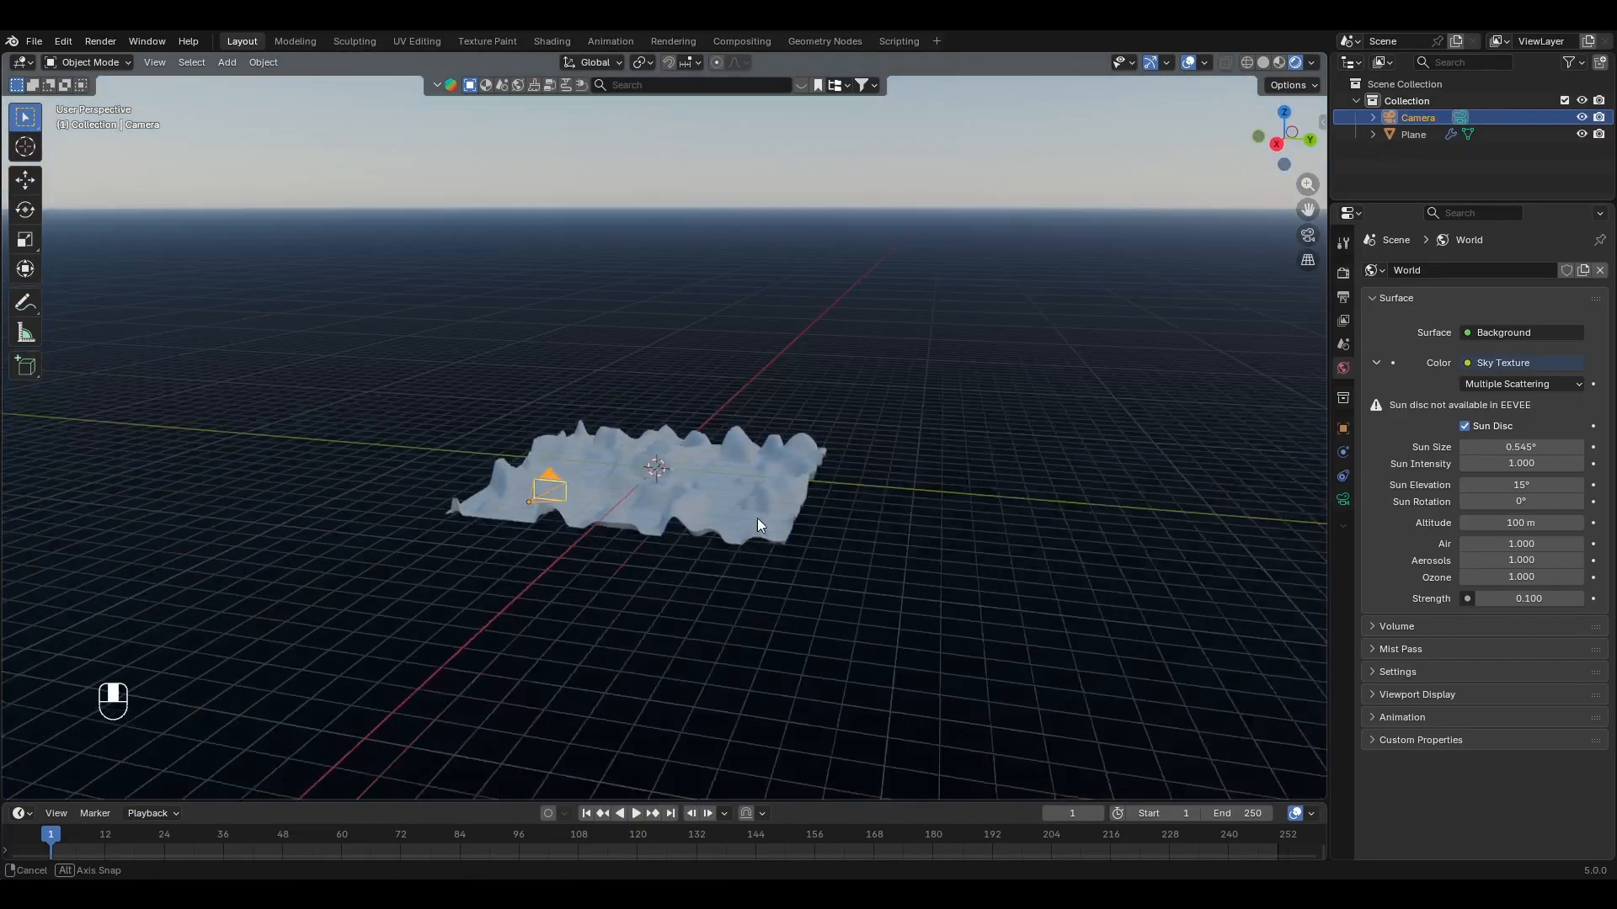
scroll(568, 583, "up", 3)
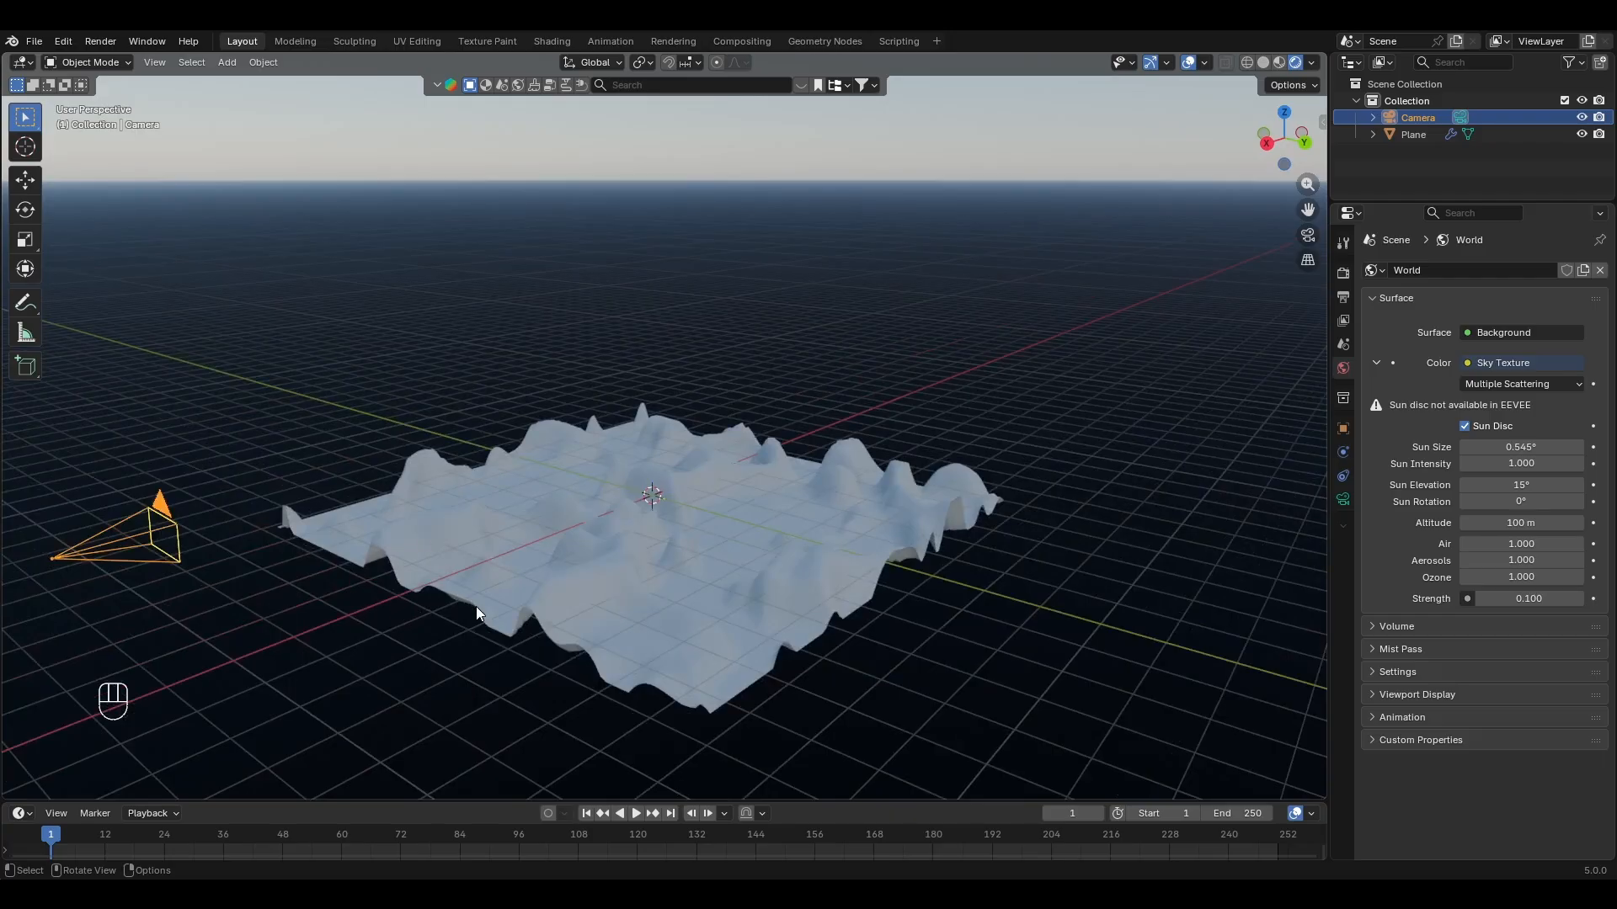
left_click(643, 622)
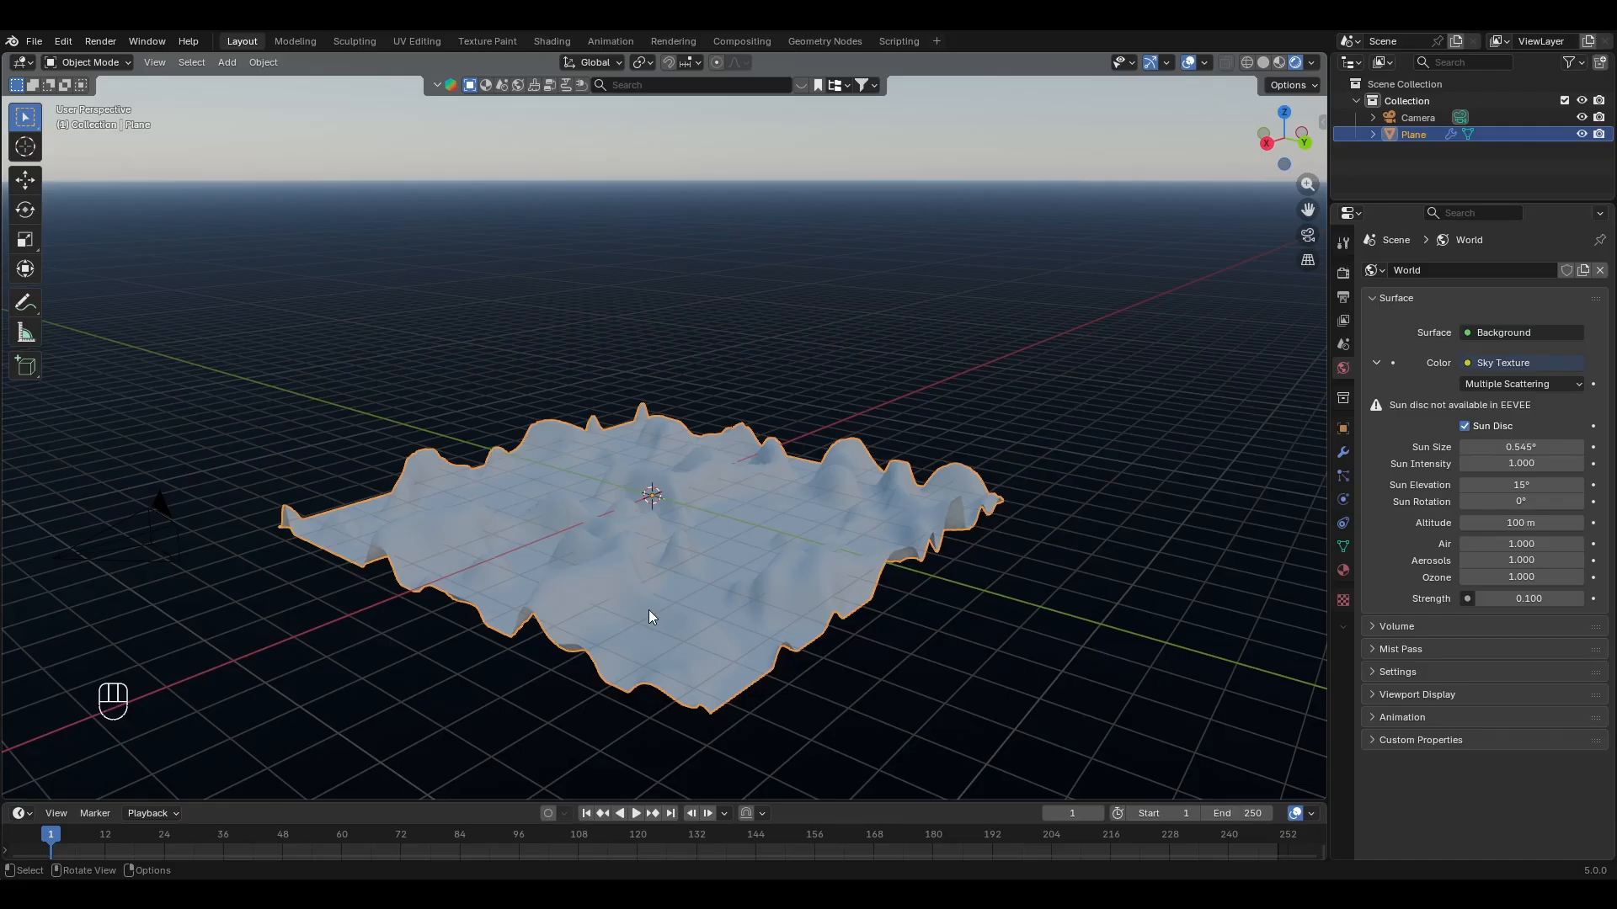
key("Tab")
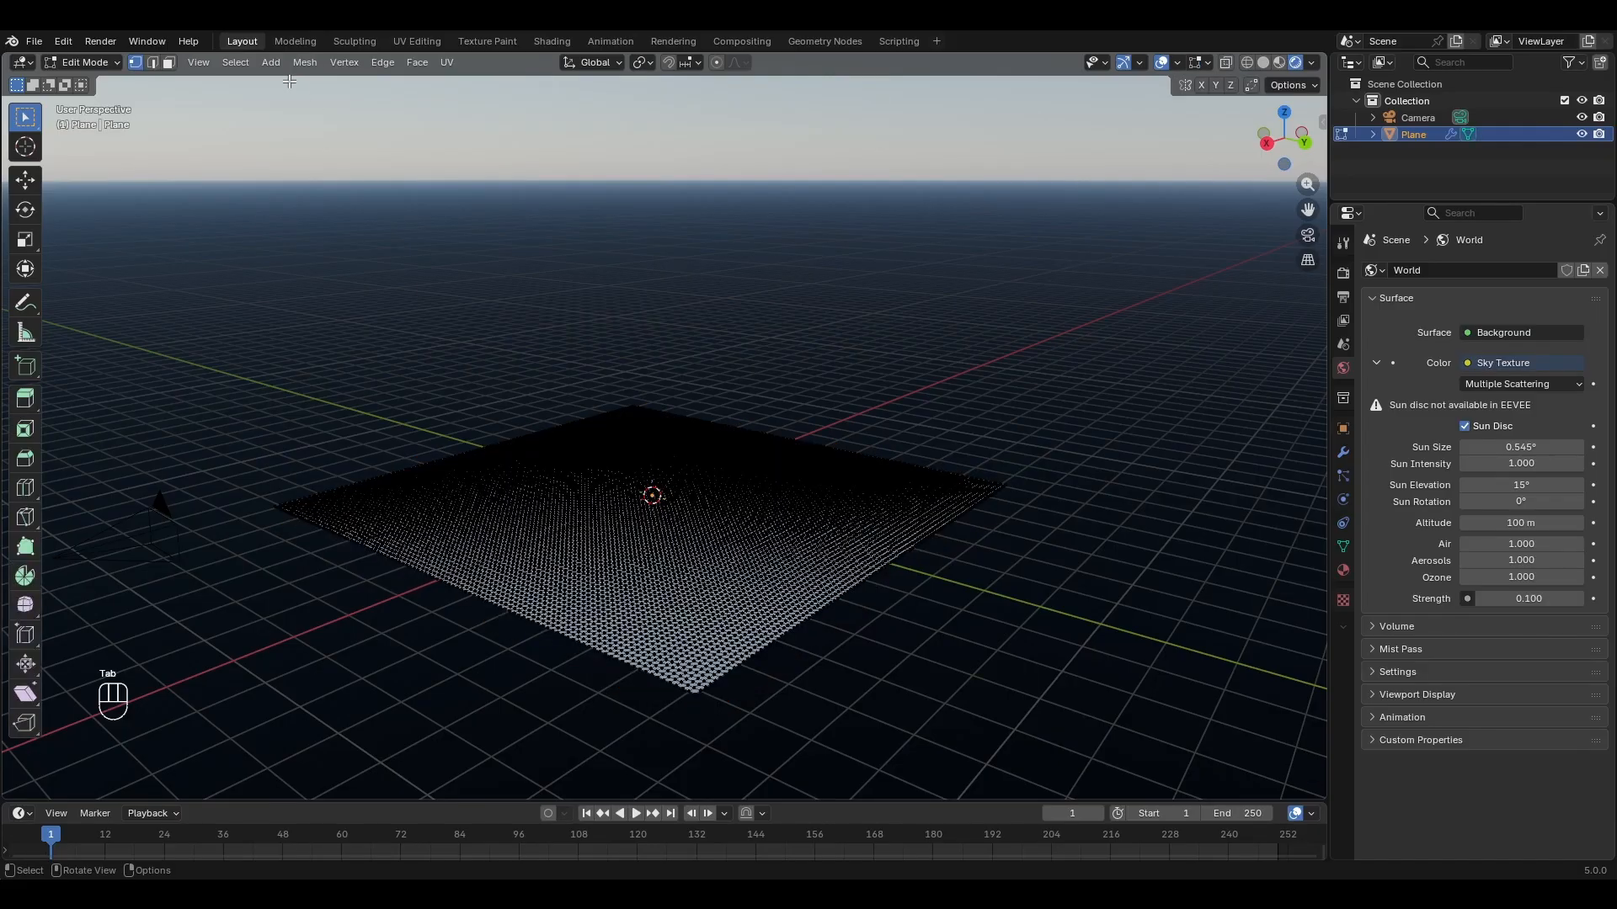
left_click(236, 62)
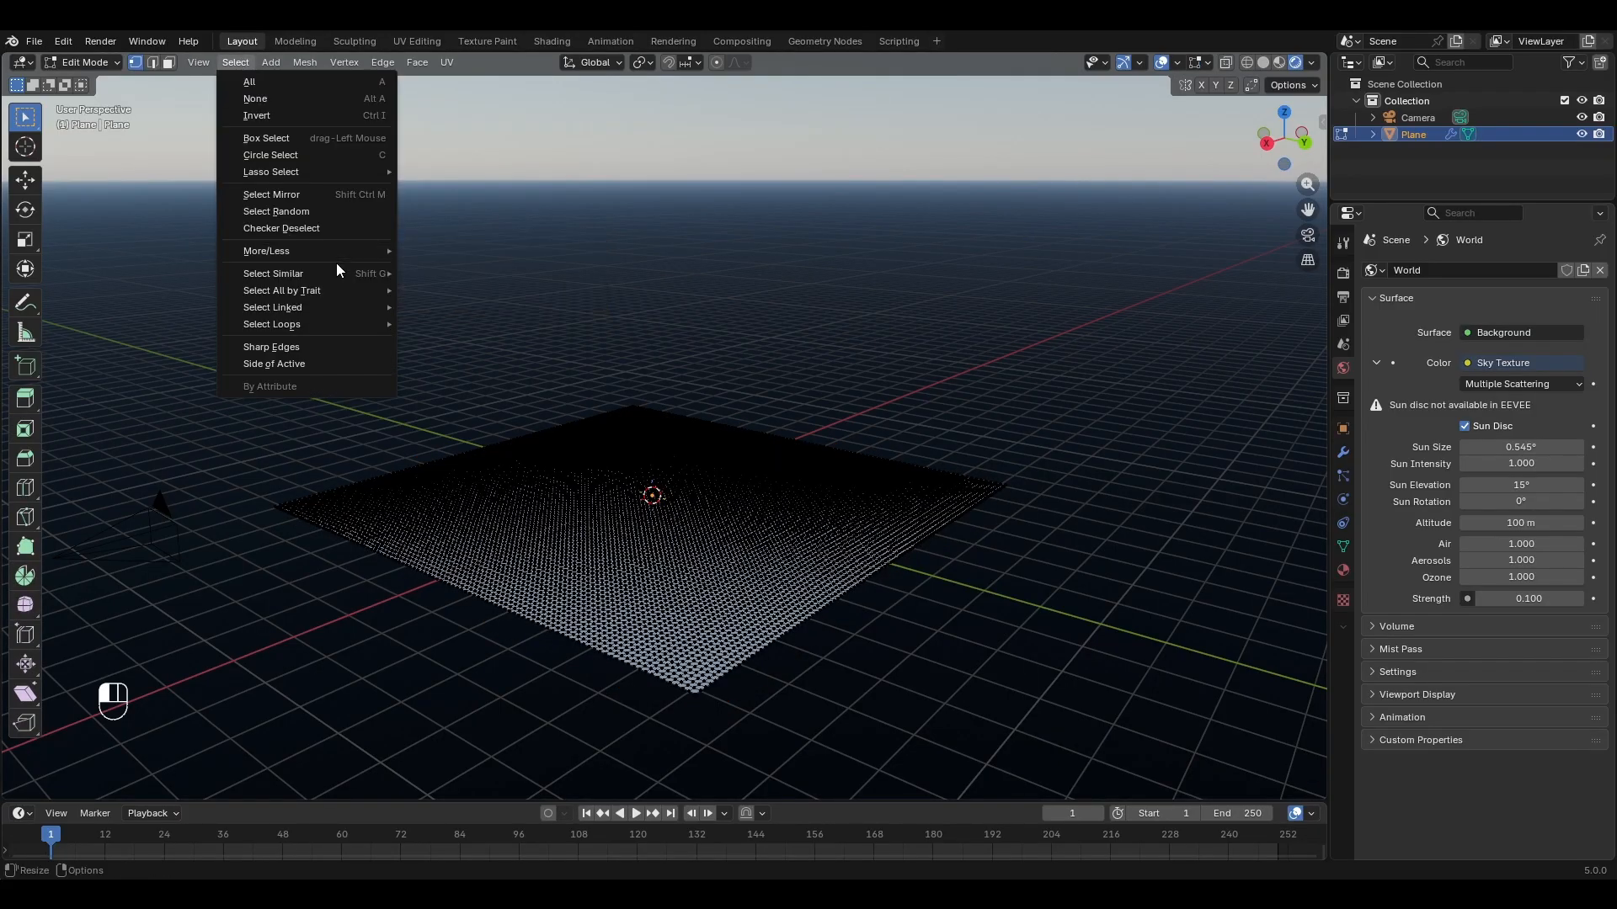
mouse_move(337, 287)
left_click(470, 289)
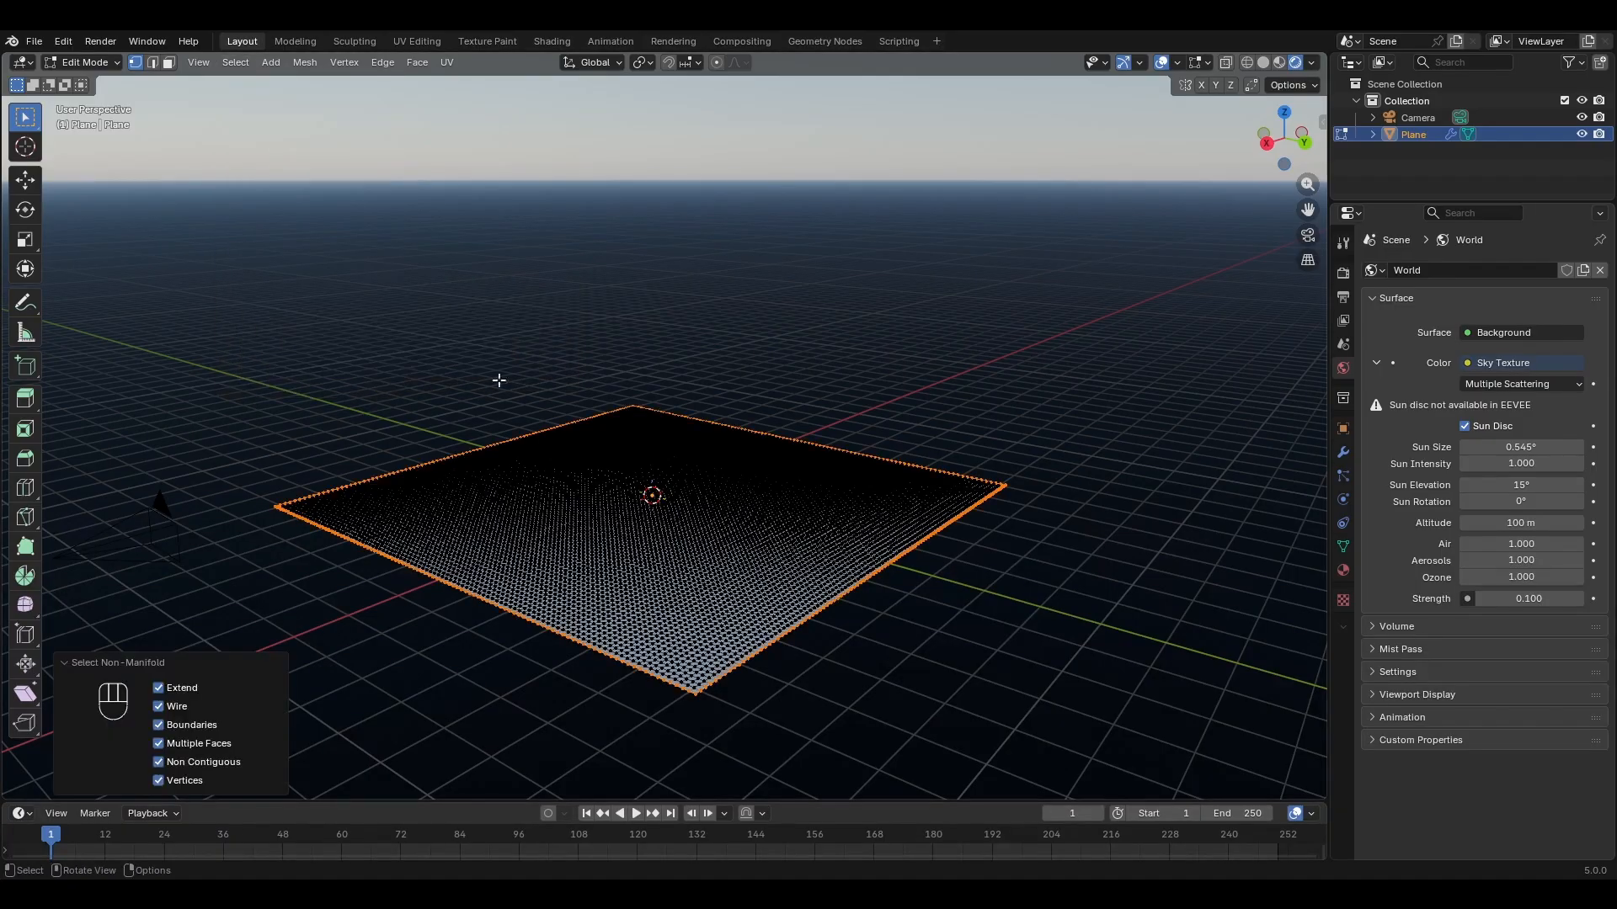
Step: Create a vertex group named Pin holding the boundary vertices and return to Object Mode
left_click(1343, 549)
left_click(1593, 323)
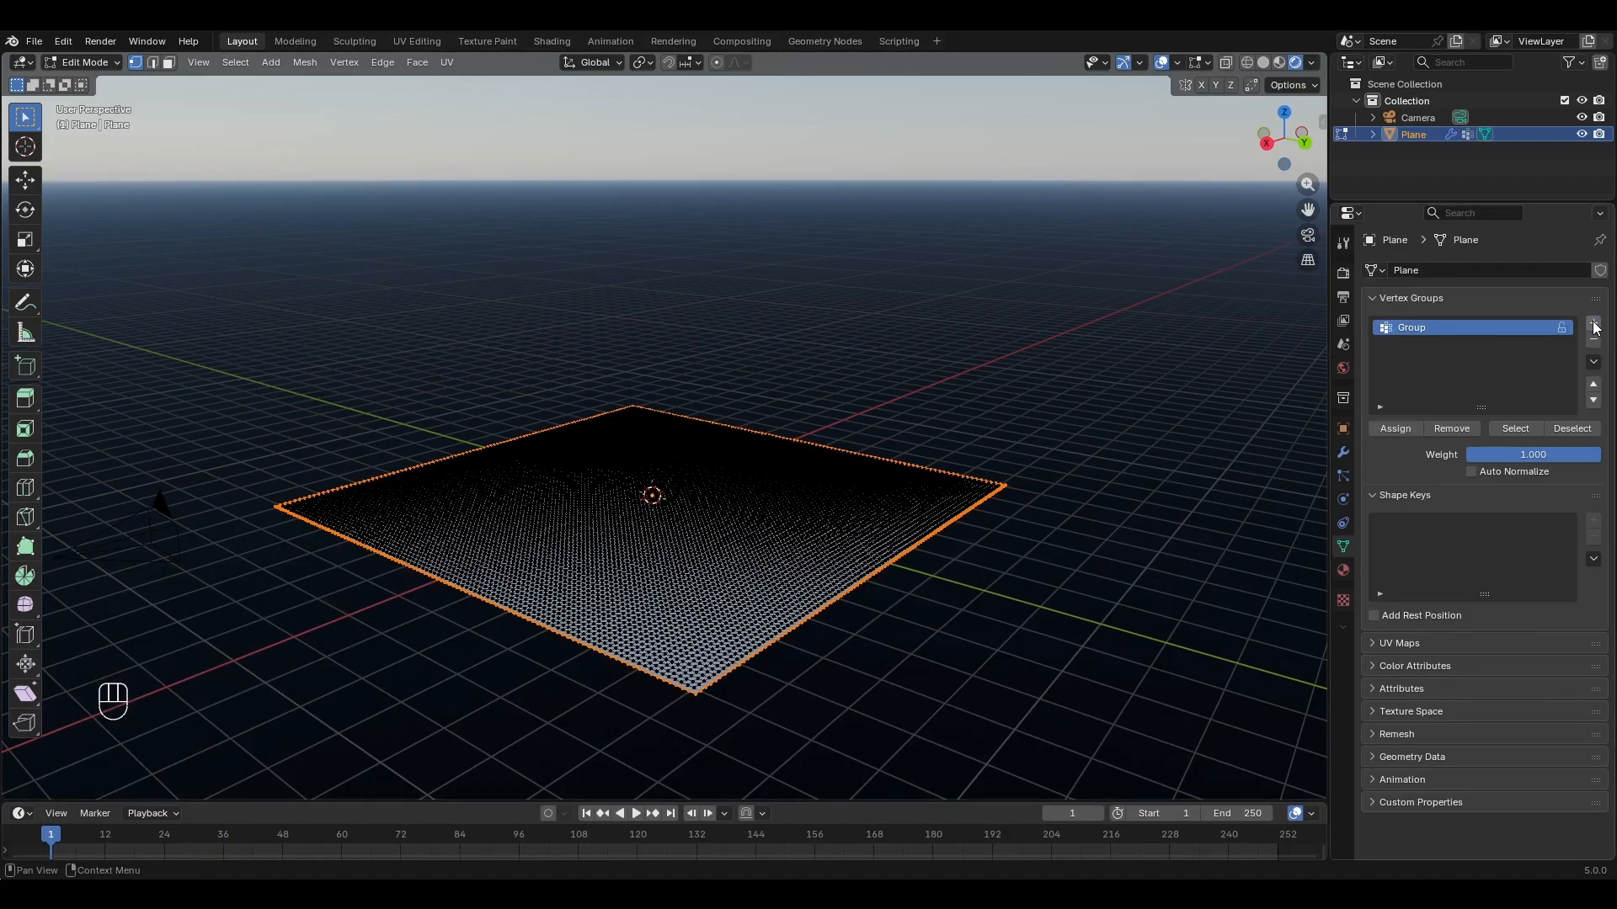
double_click(1444, 330)
type("Pin")
key("Return")
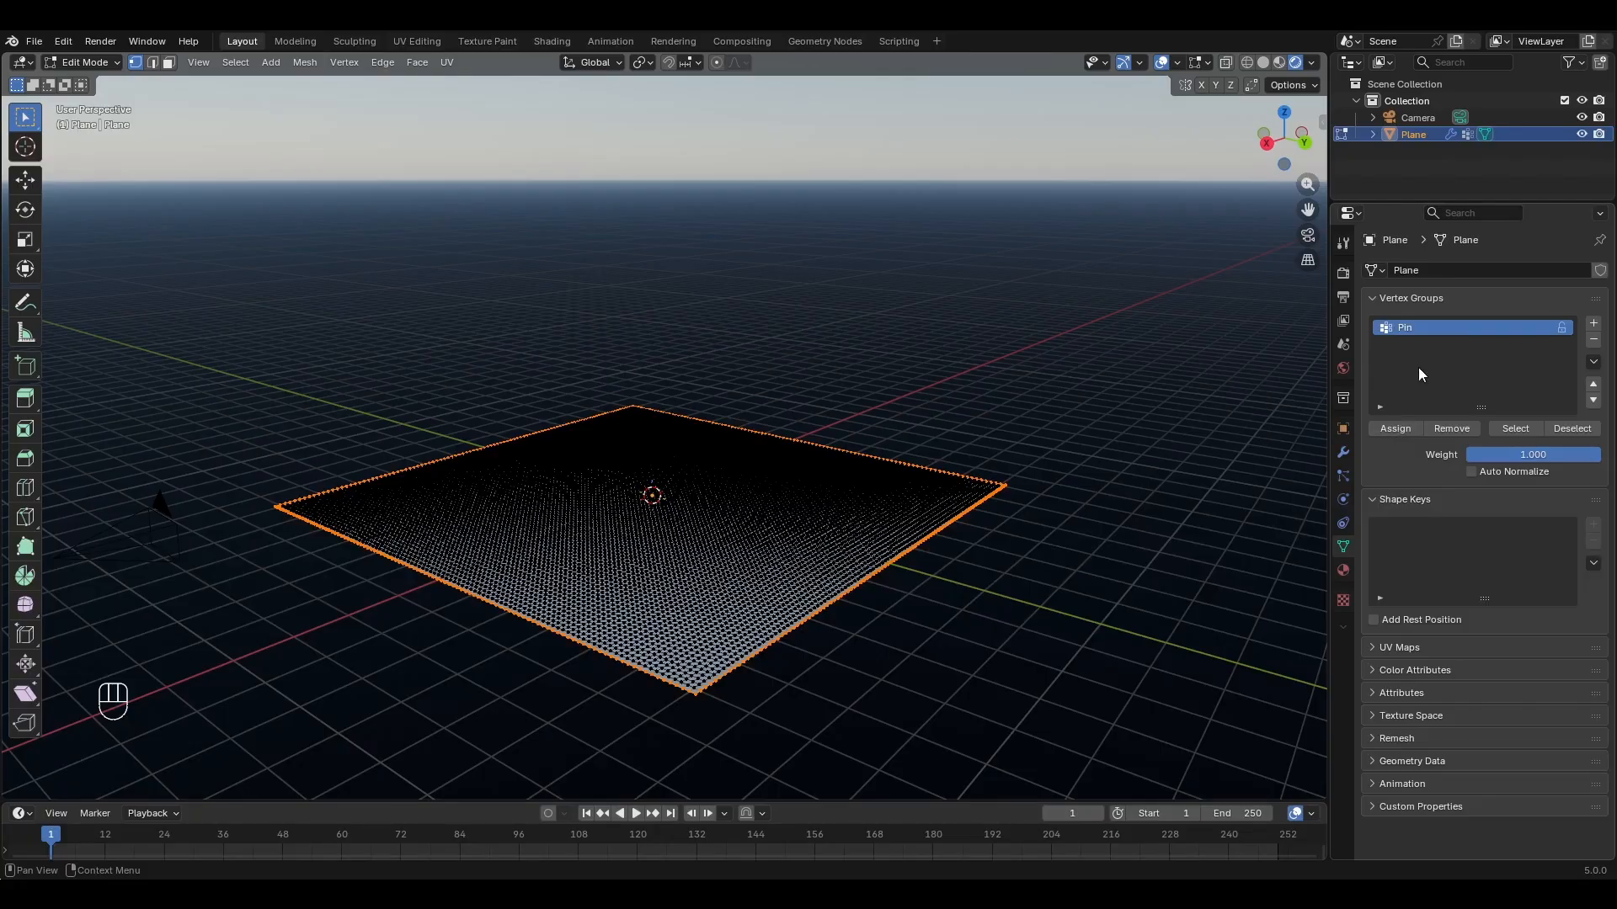
key("Tab")
Step: Limit the Displace modifier to the Pin vertex group and invert the group's influence
left_click(1343, 453)
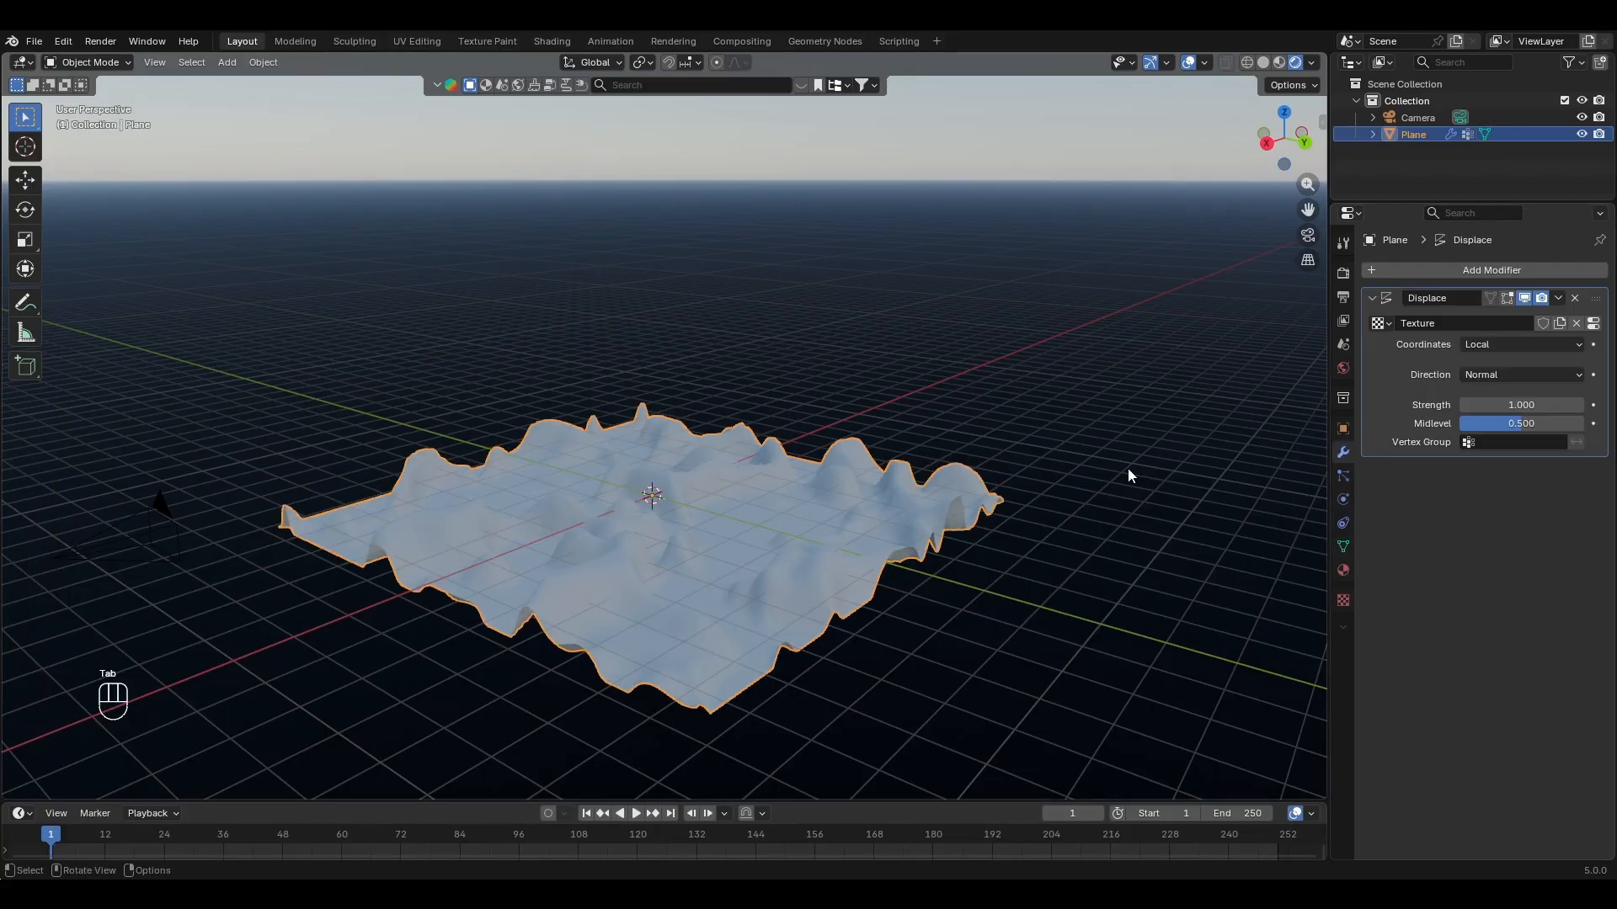
left_click(1516, 442)
left_click(1442, 467)
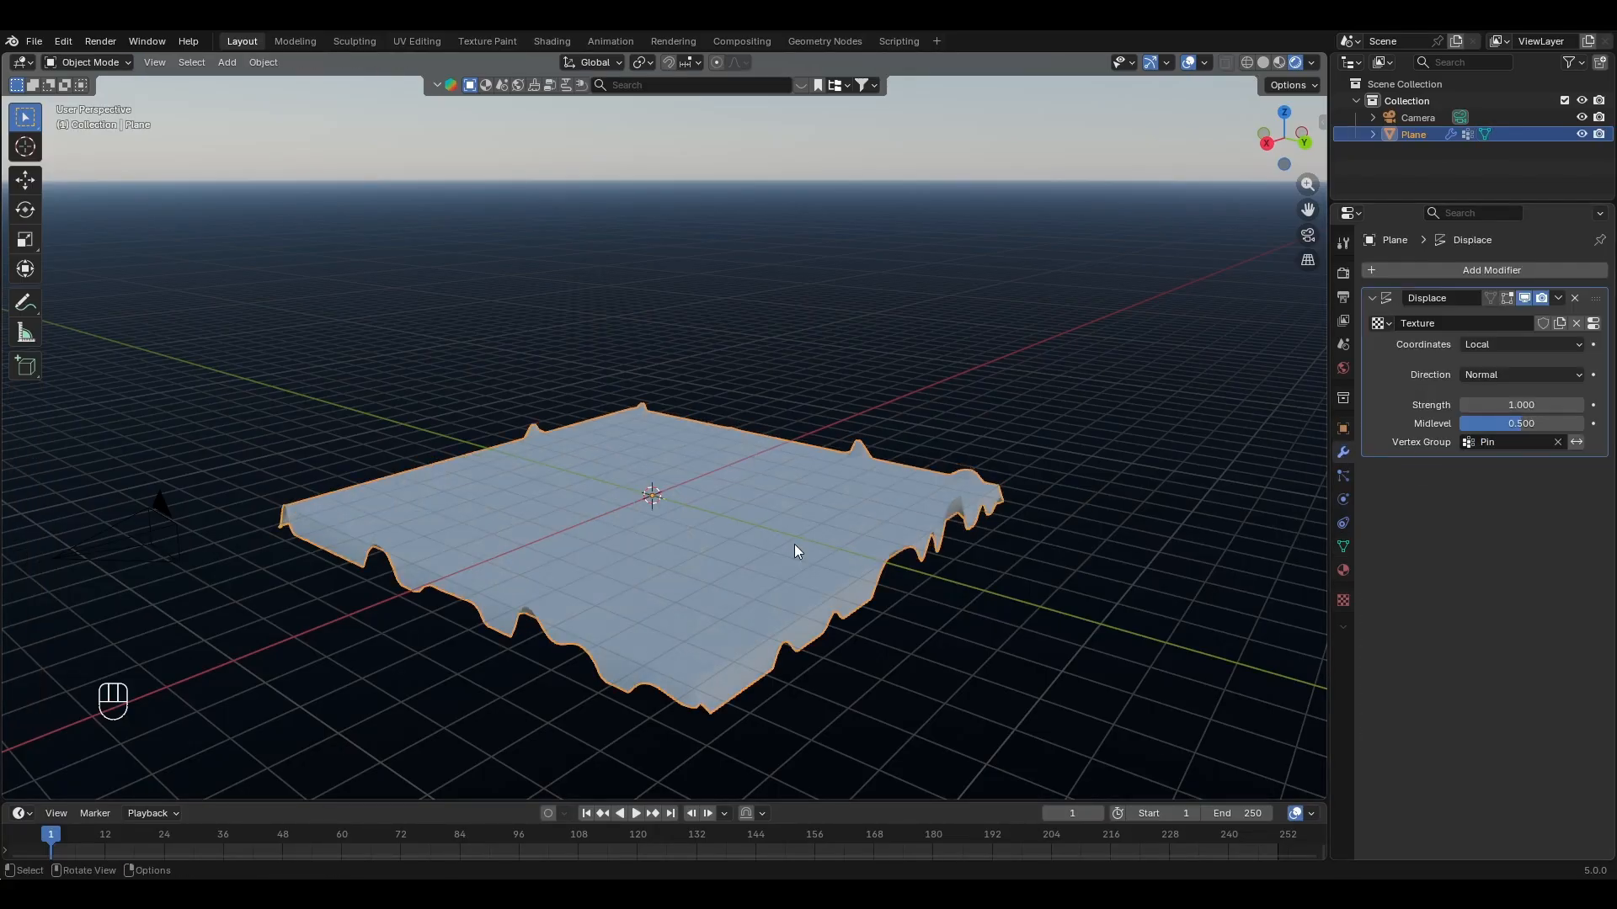
left_click(1579, 447)
middle_click_drag(845, 517, 861, 500)
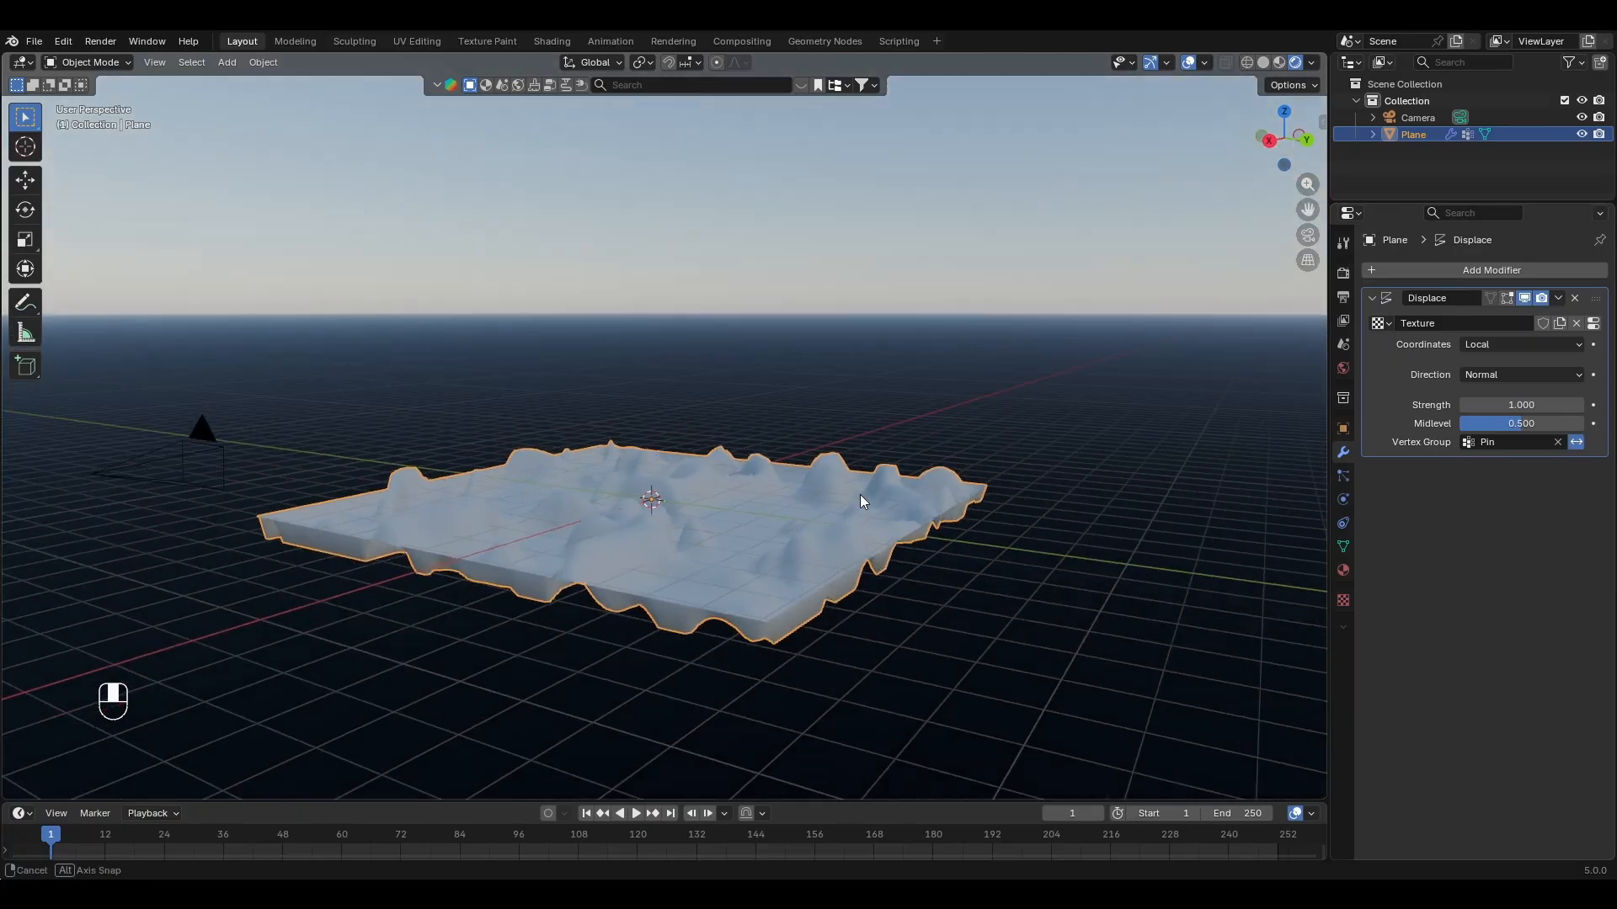
Step: Set the Displace modifier's midlevel to 0, deselect the terrain and return to the camera view
key("BackSpace")
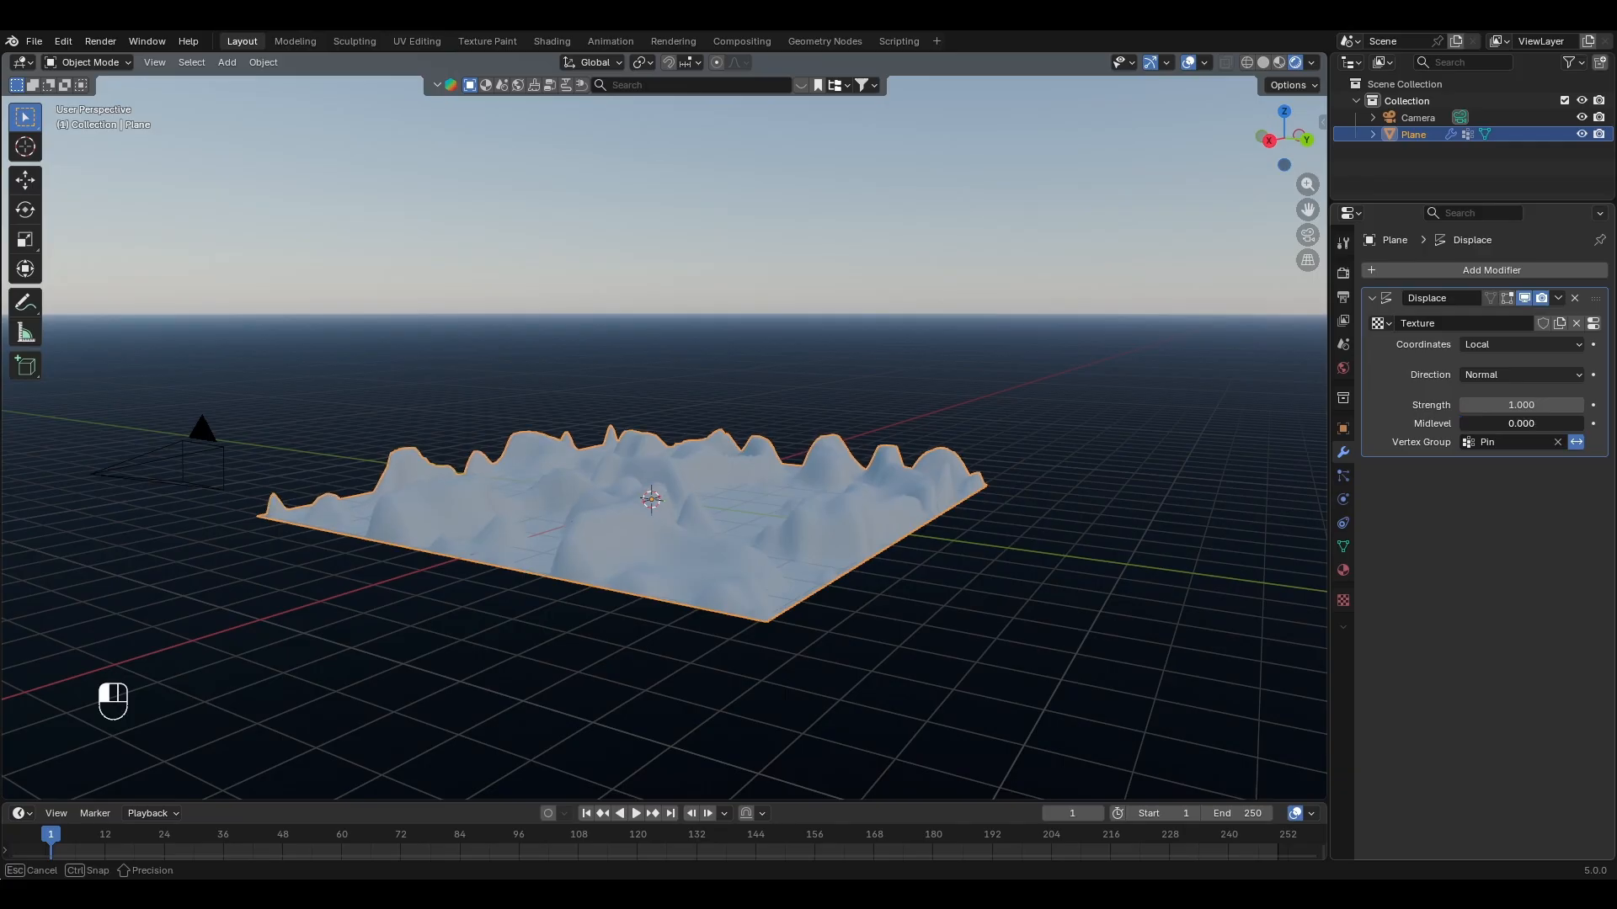
left_click(1128, 499)
left_click(1307, 235)
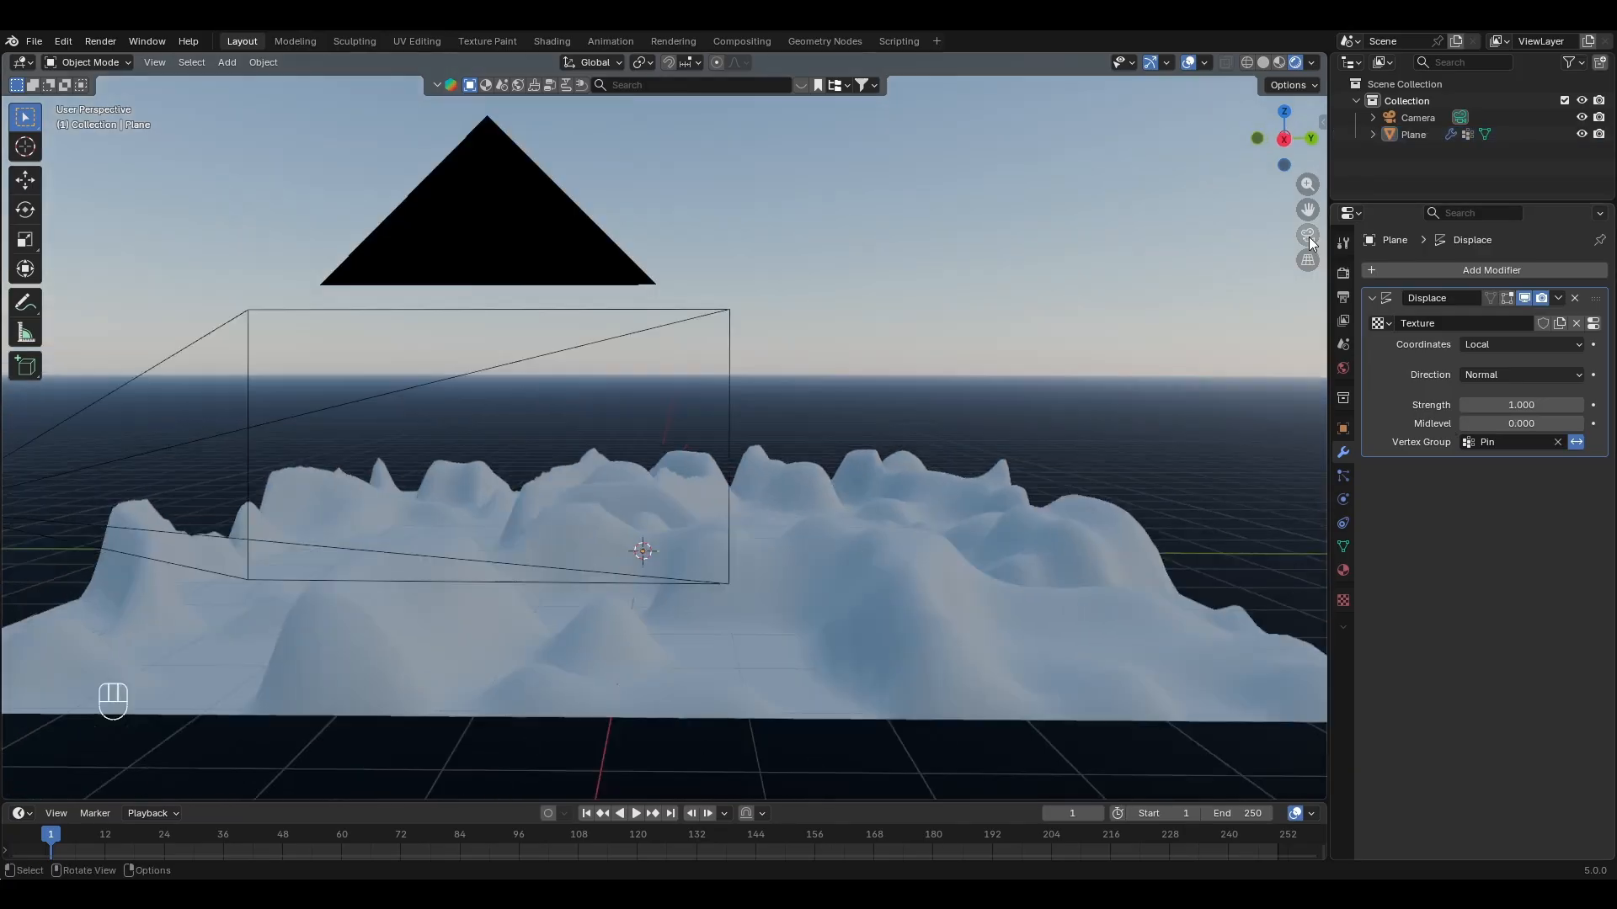
Step: Duplicate the terrain along the X axis behind the original and split the viewport to show camera and perspective views together
middle_click_drag(980, 483, 731, 493)
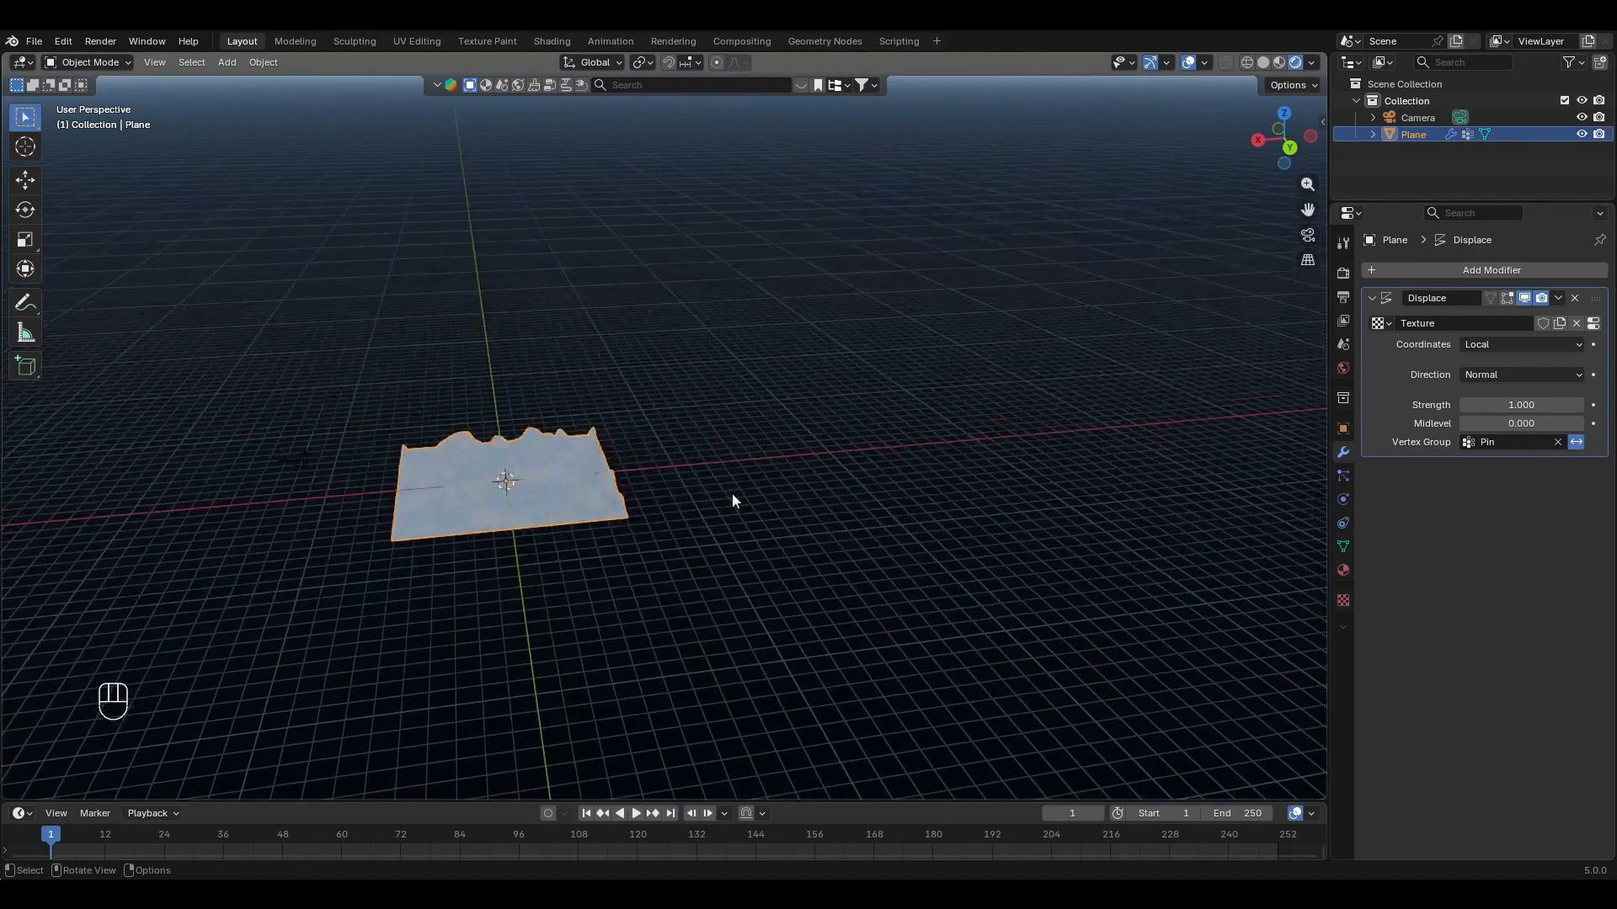
key("shift+d")
key("x")
left_click(908, 467)
left_click(1308, 235)
left_click_drag(1326, 55, 665, 109)
scroll(376, 444, "up", 4)
middle_click_drag(972, 316, 911, 350)
scroll(918, 358, "down", 4)
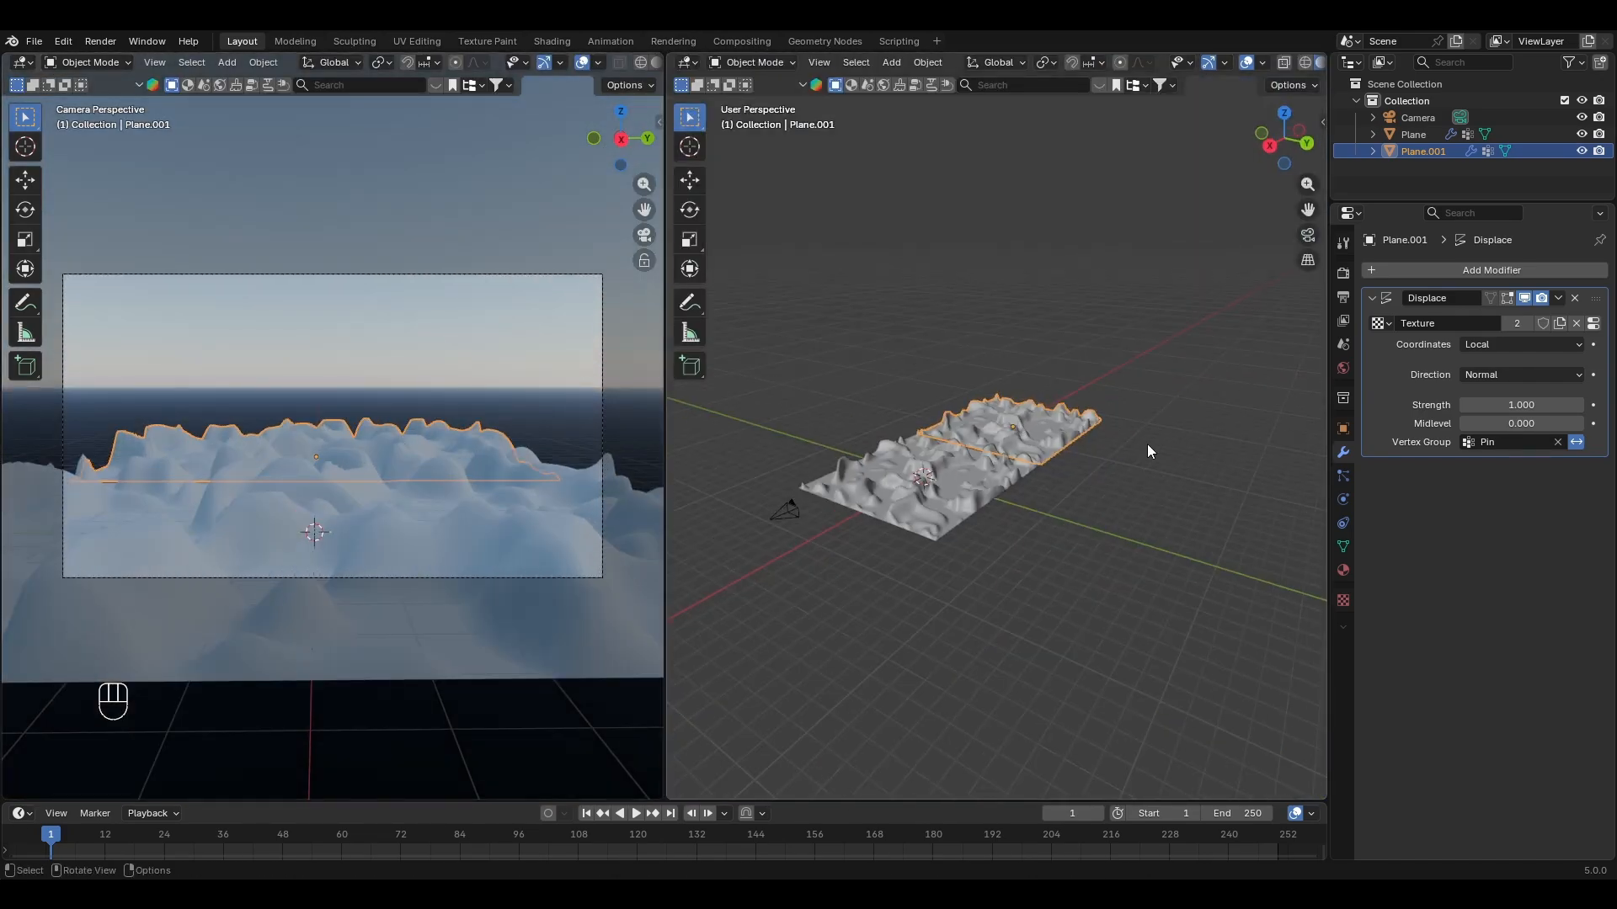
Step: Rotate the duplicated terrain 20.2° about the Y axis
key("r")
key("y")
left_click(1163, 397)
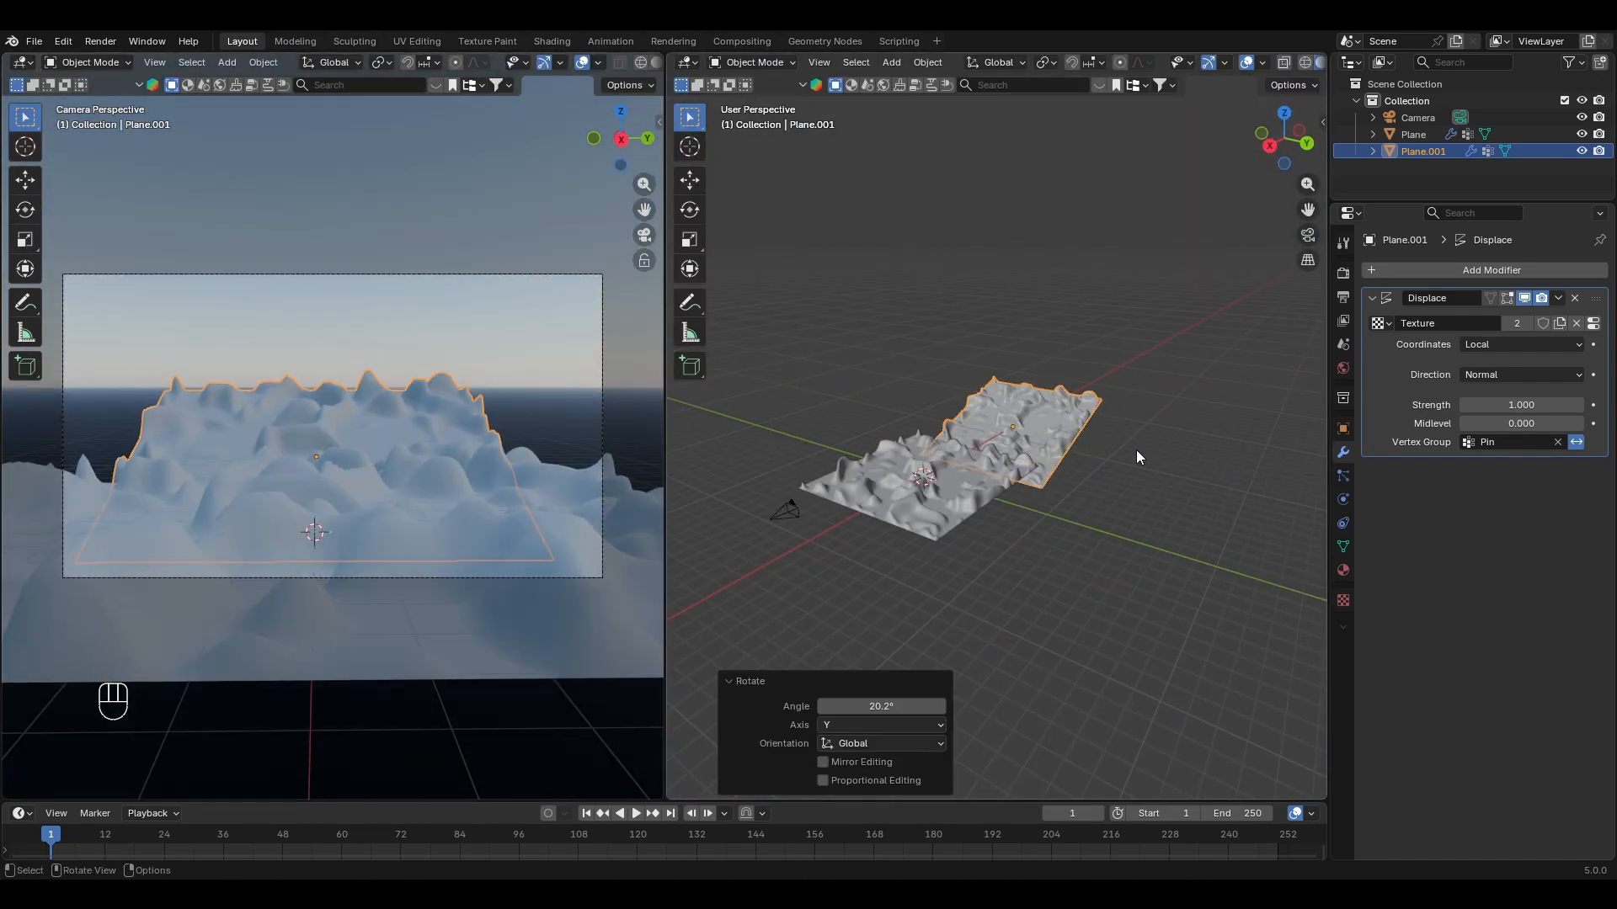
Step: Give the duplicated terrain its own copy of the displacement texture and set its color ramp's white stop to position 0.155
left_click(1344, 599)
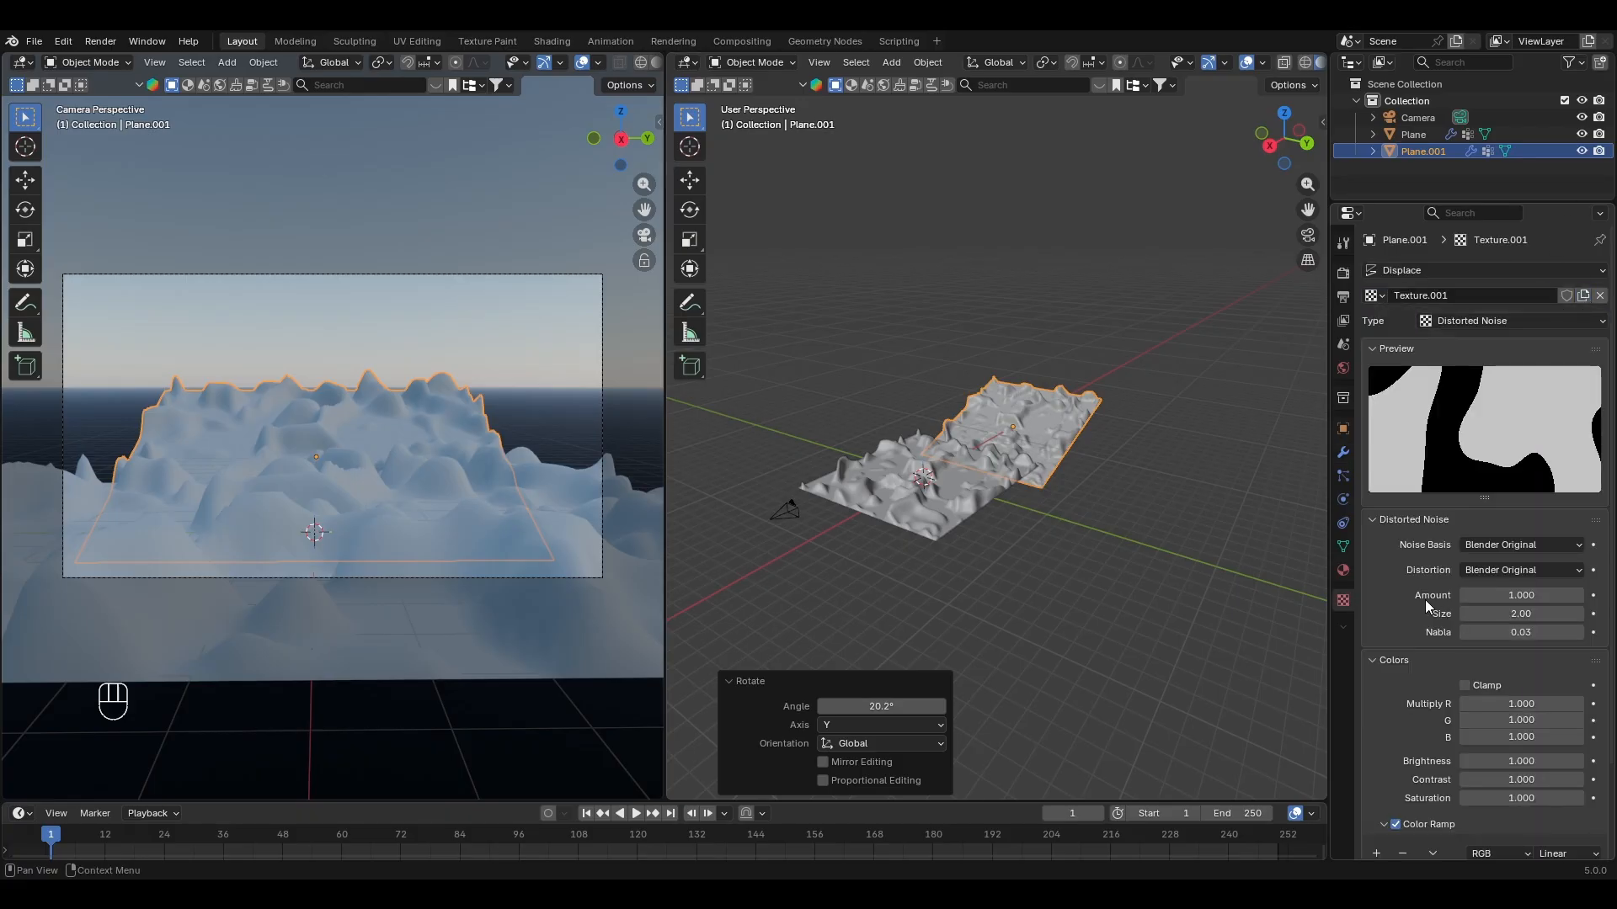
scroll(1428, 606, "down", 3)
left_click_drag(1529, 781, 1406, 779)
Step: Scale the duplicated terrain about 4 times along Z and rotate it -13.2° about the Y axis
key("s")
key("z")
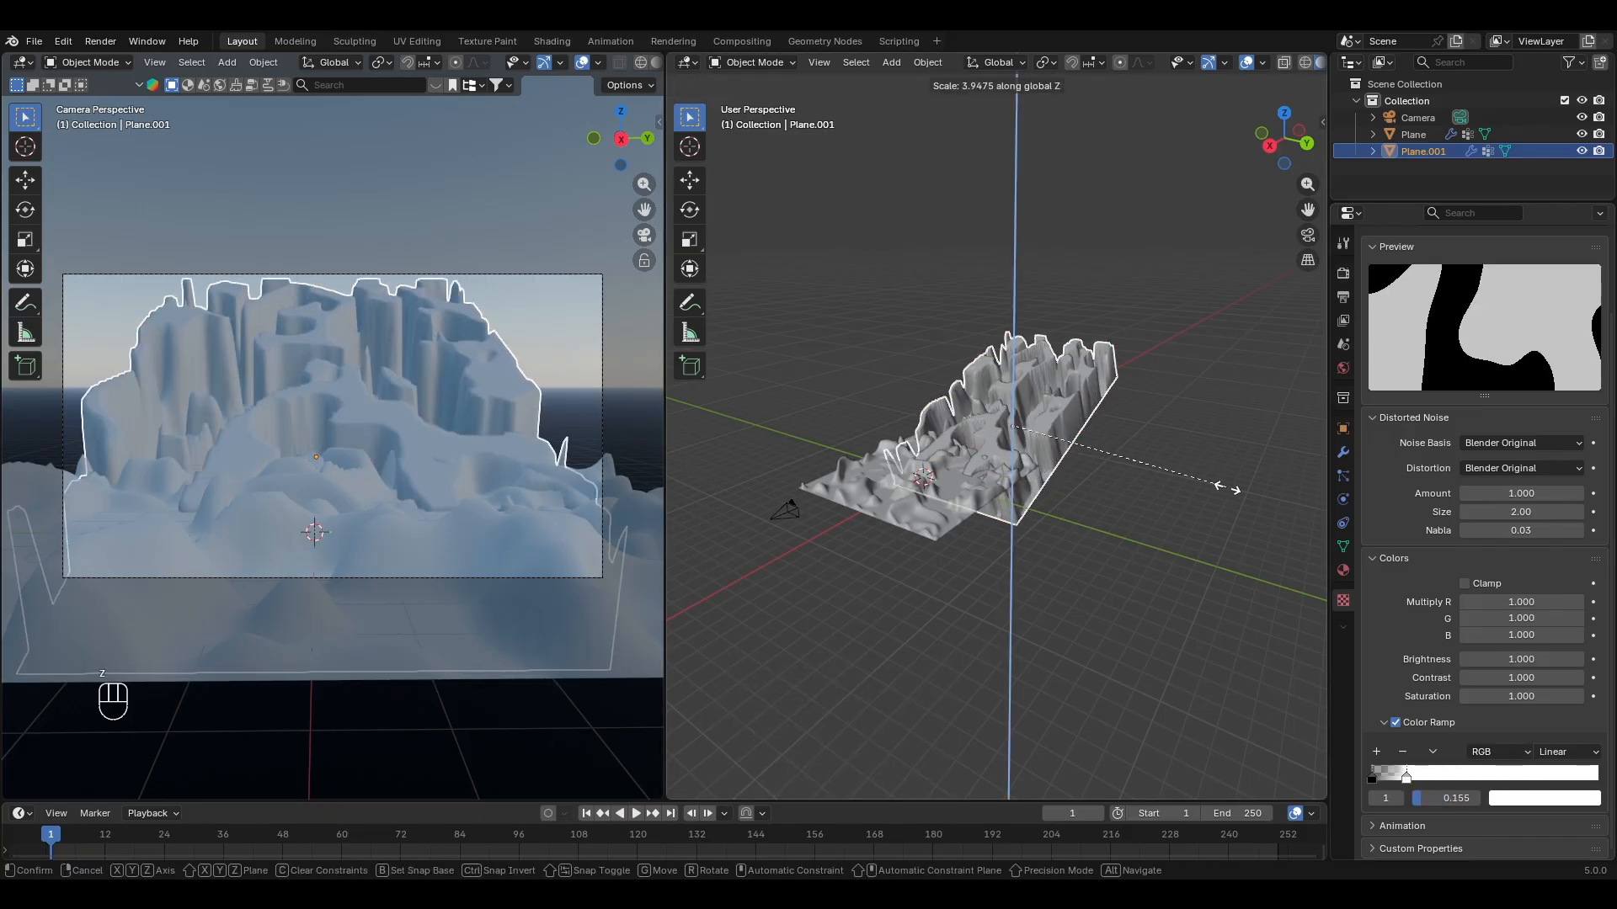
left_click(1239, 505)
key("r")
key("y")
left_click(1138, 498)
Step: Move the duplicated terrain along X and shift its color ramp's white stop to about three quarters of the ramp
key("g")
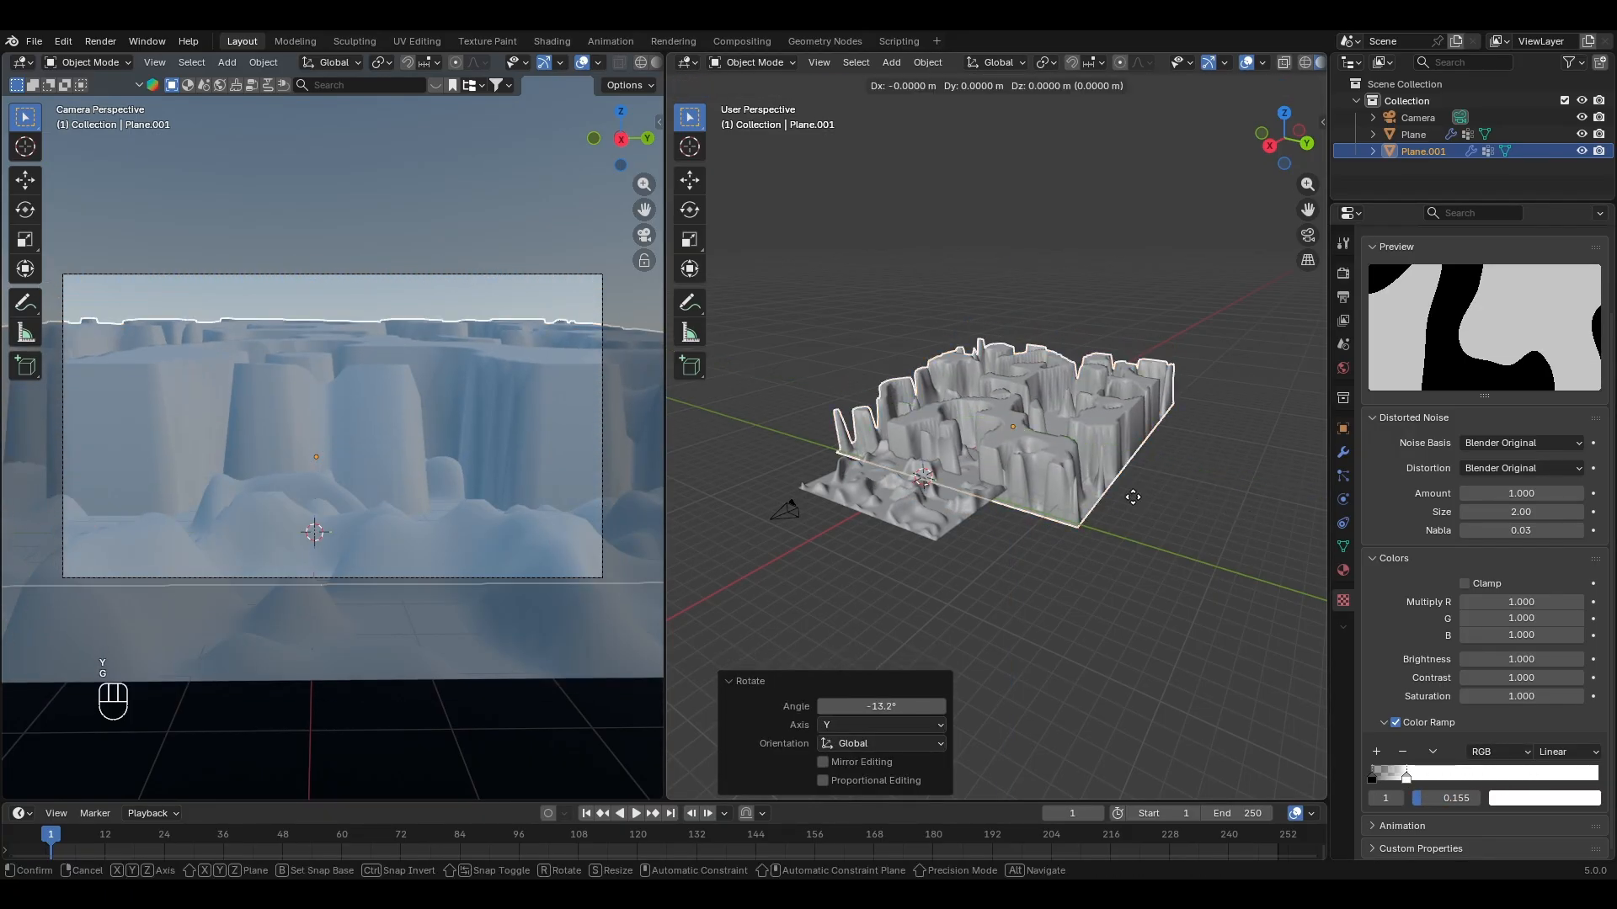
key("x")
left_click(1155, 487)
left_click_drag(1407, 779, 1547, 779)
left_click(1372, 778)
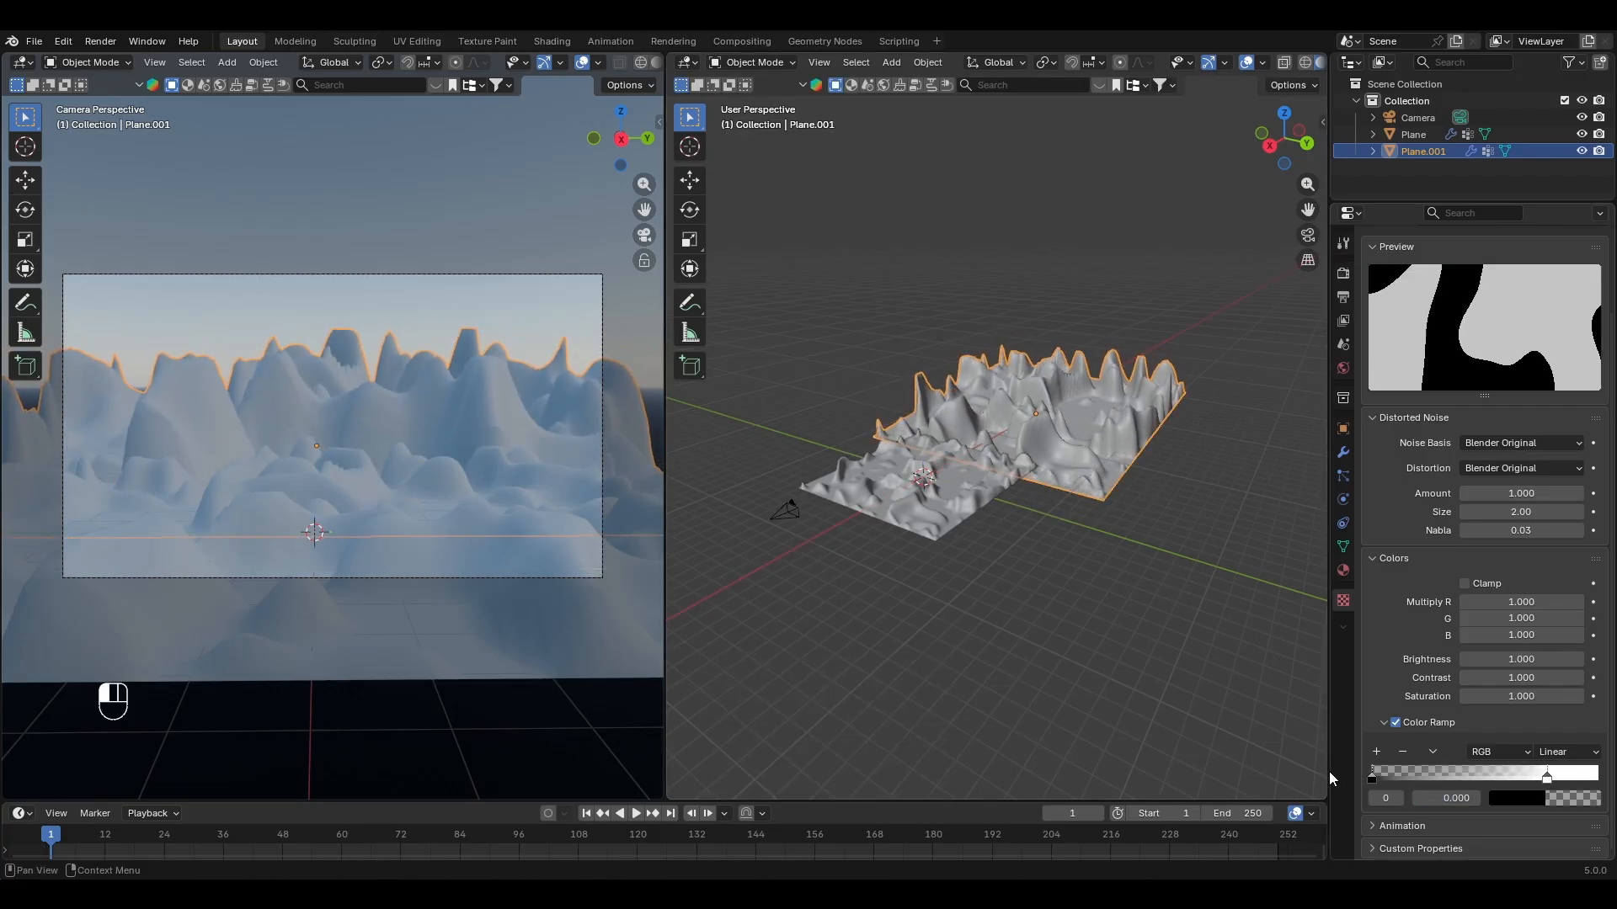
left_click(979, 491)
Step: Set the world sky's Strength to 1 and its Air value to 0.1
left_click(1343, 368)
double_click(1538, 600)
type("1")
key("Return")
double_click(1522, 544)
type("0.1")
key("Return")
Step: Try Aerosols values of 0.1 and 10 on the sky texture
double_click(1523, 561)
type("0.1")
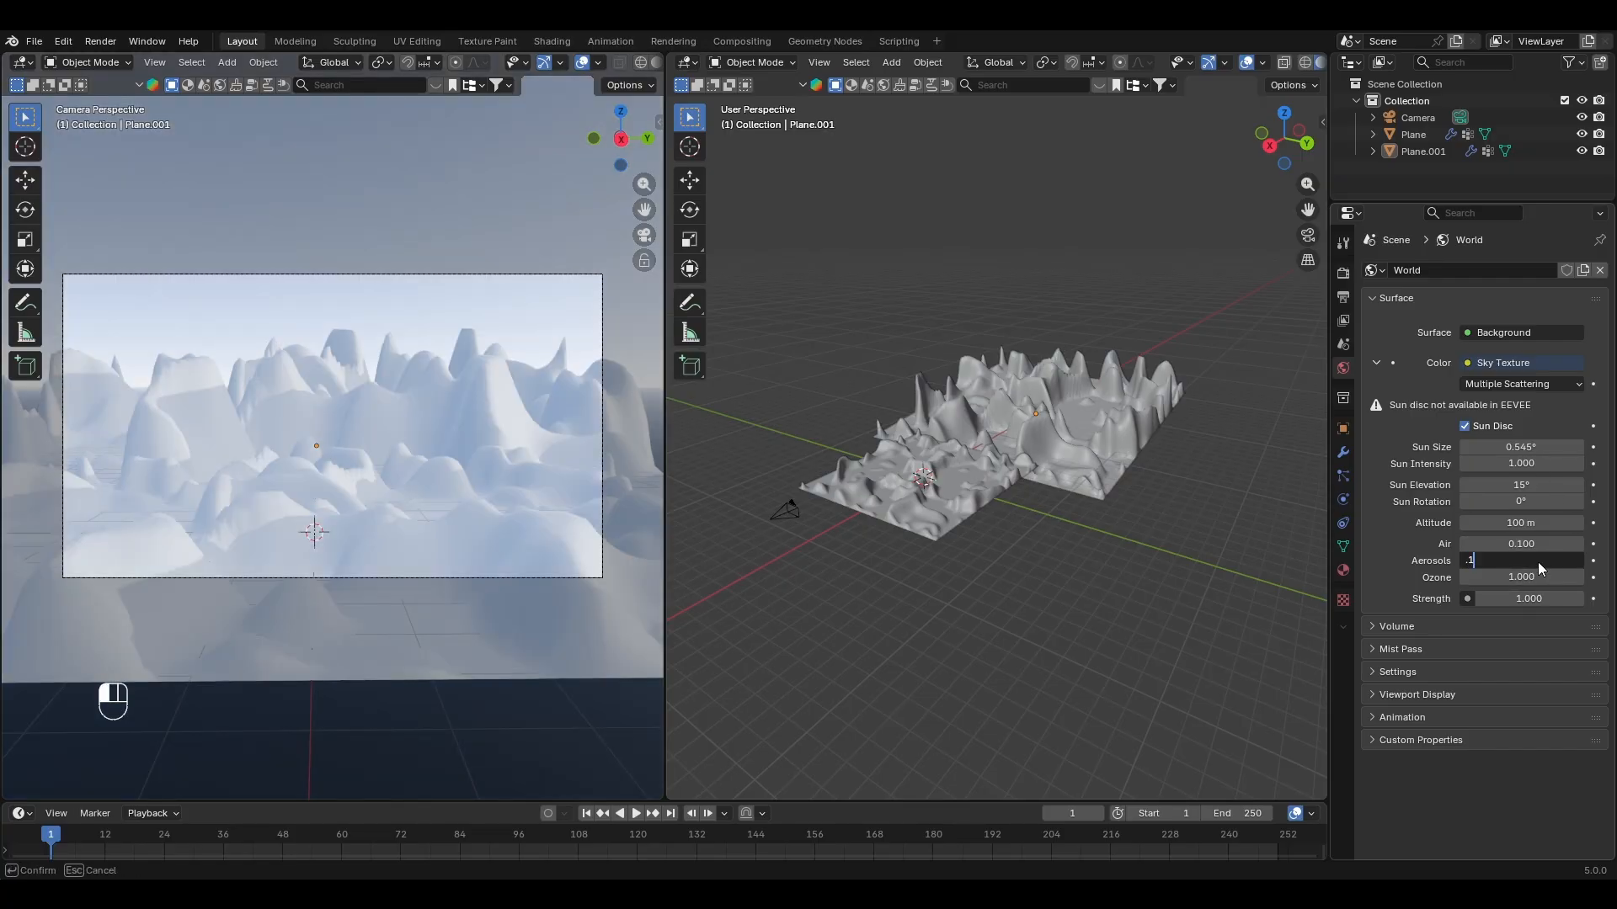
key("Return")
double_click(1519, 560)
type("10")
key("Return")
Step: Set the sky texture's Aerosols to 1 and its Ozone to 0.1
double_click(1540, 560)
type("1")
key("Return")
double_click(1549, 576)
type("0.1")
key("Return")
Step: Select the foreground terrain, show its nodes in the Shader Editor and assign the existing material named Material
left_click(432, 454)
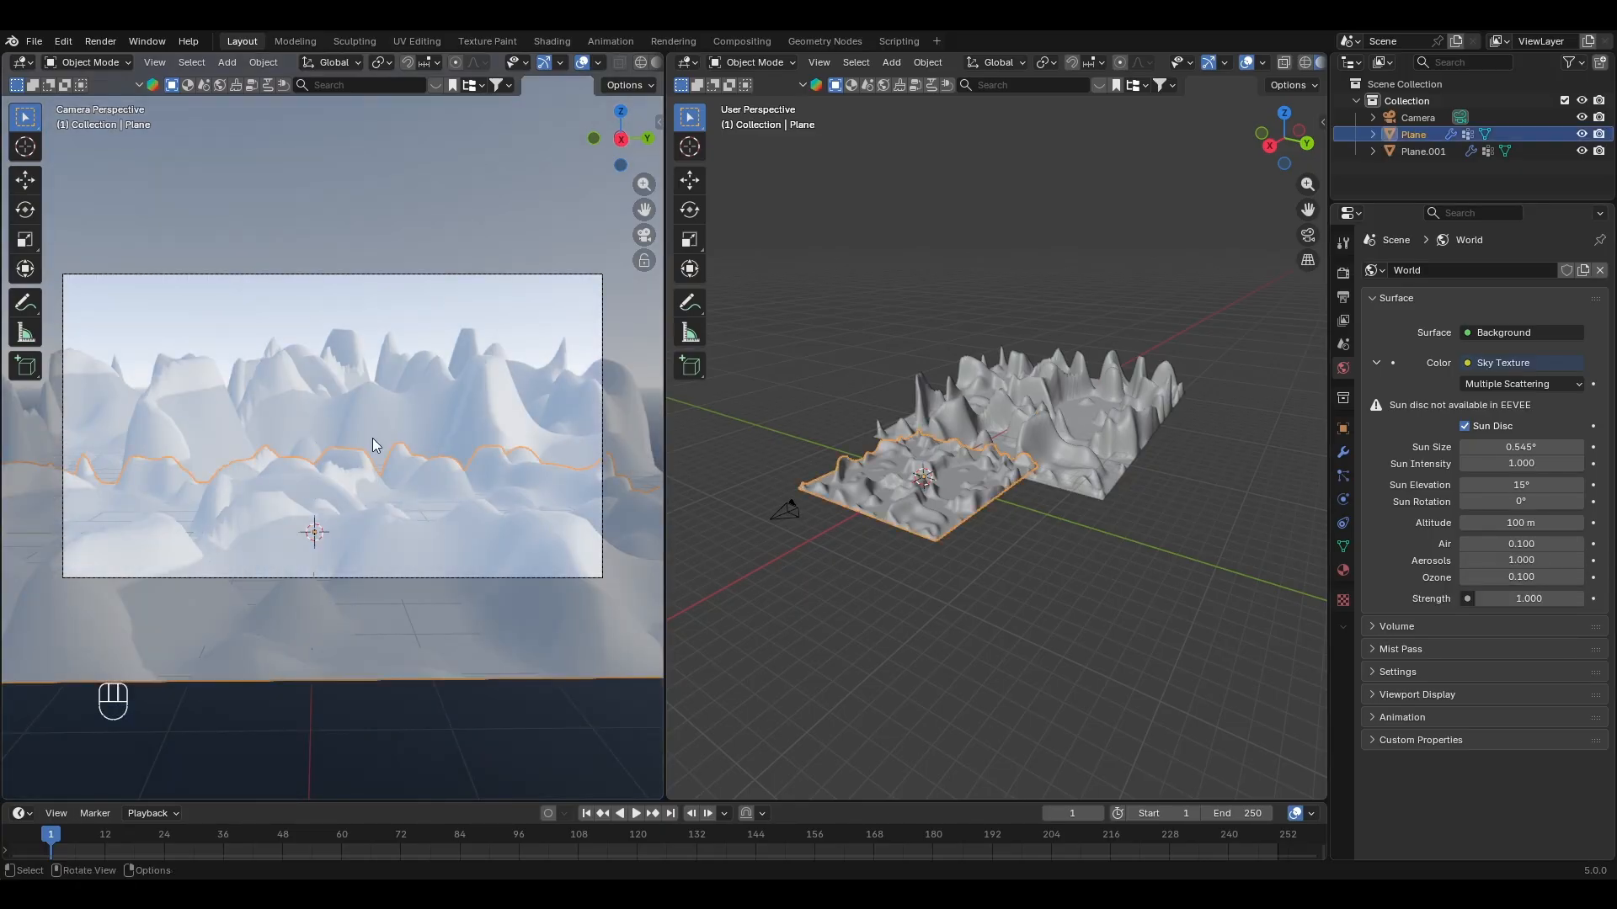
scroll(432, 454, "up", 1)
left_click(687, 64)
left_click(726, 202)
left_click(1025, 63)
left_click(1052, 88)
key("n")
scroll(968, 269, "down", 1)
Step: Add a Voronoi Texture node with Mapping and Texture Coordinate nodes attached to the terrain material
key("shift+a")
type("vo")
key("Return")
left_click(838, 384)
key("ctrl+t")
Step: Add a Mix Color node driven by the Voronoi Distance and connect its result to the Principled BSDF's Base Color
key("shift+a")
type("mix")
key("Return")
left_click(913, 321)
left_click_drag(885, 385, 896, 395)
mouse_move(1002, 358)
left_mouse_down()
mouse_move(1052, 334)
mouse_move(1018, 357)
left_mouse_up()
Step: Set the Mix node's A color to blue and B to white, and set the Voronoi scale to 500
scroll(948, 404, "up", 5)
left_click(941, 390)
left_click_drag(982, 186, 1052, 145)
left_click(941, 406)
left_click(783, 505)
type("500")
key("Return")
scroll(444, 583, "up", 4)
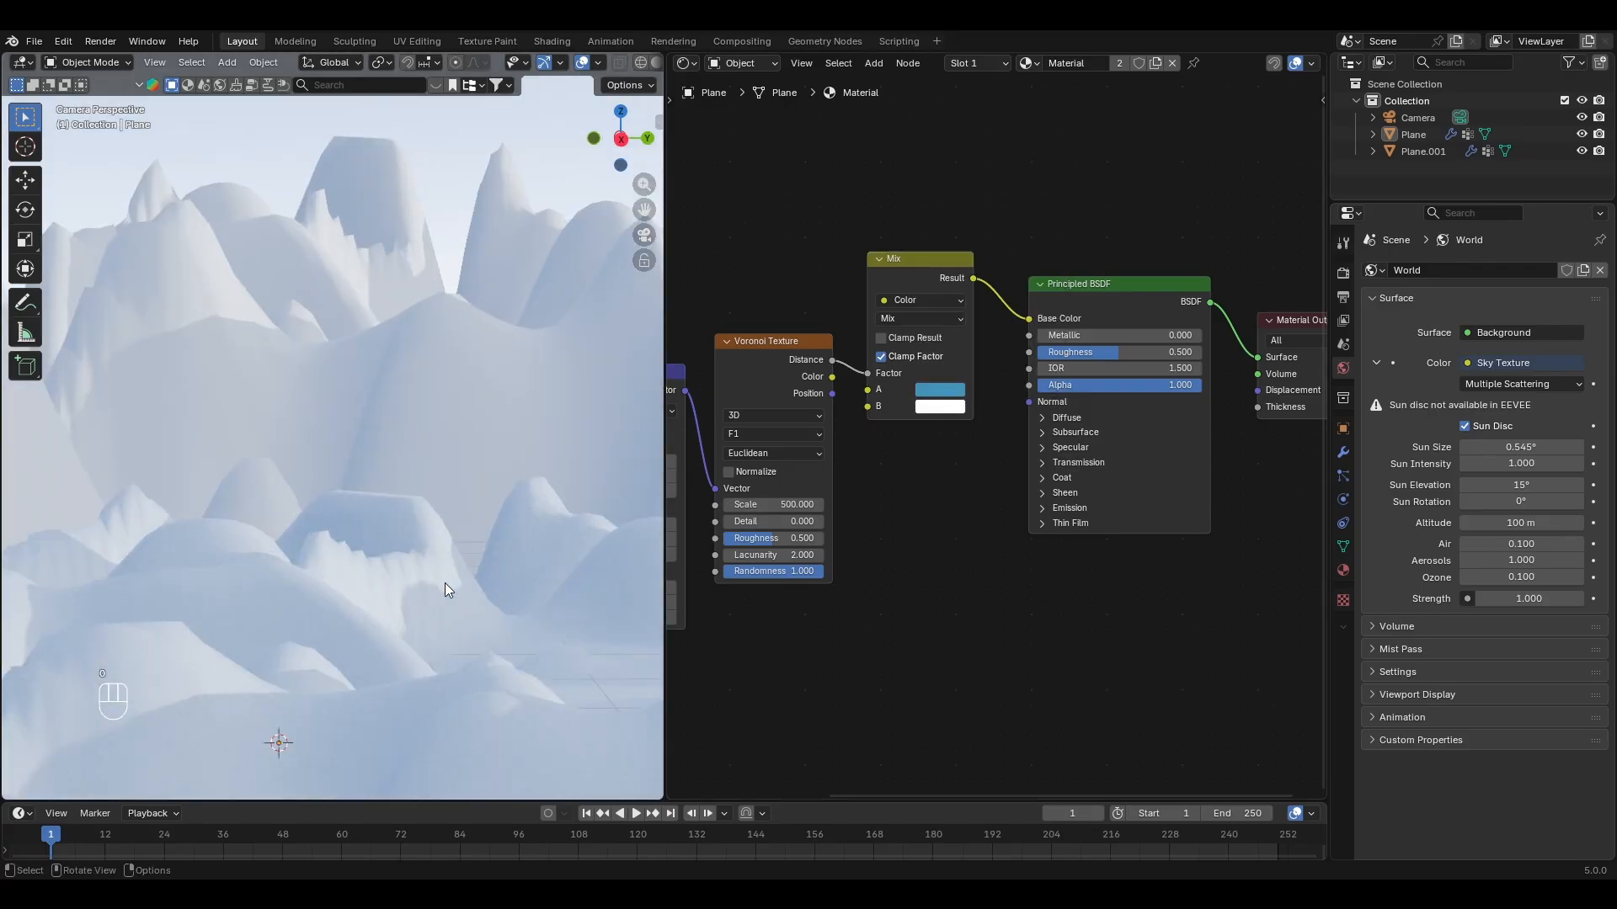
Step: Add a Noise Texture node below the Voronoi Texture and feed it the Mapping node's Vector output
scroll(445, 583, "down", 3)
scroll(880, 534, "down", 2)
scroll(472, 573, "up", 3)
middle_click_drag(920, 595, 925, 571)
key("shift+a")
type("noise")
key("Return")
left_click(794, 552)
left_click_drag(755, 374, 793, 639)
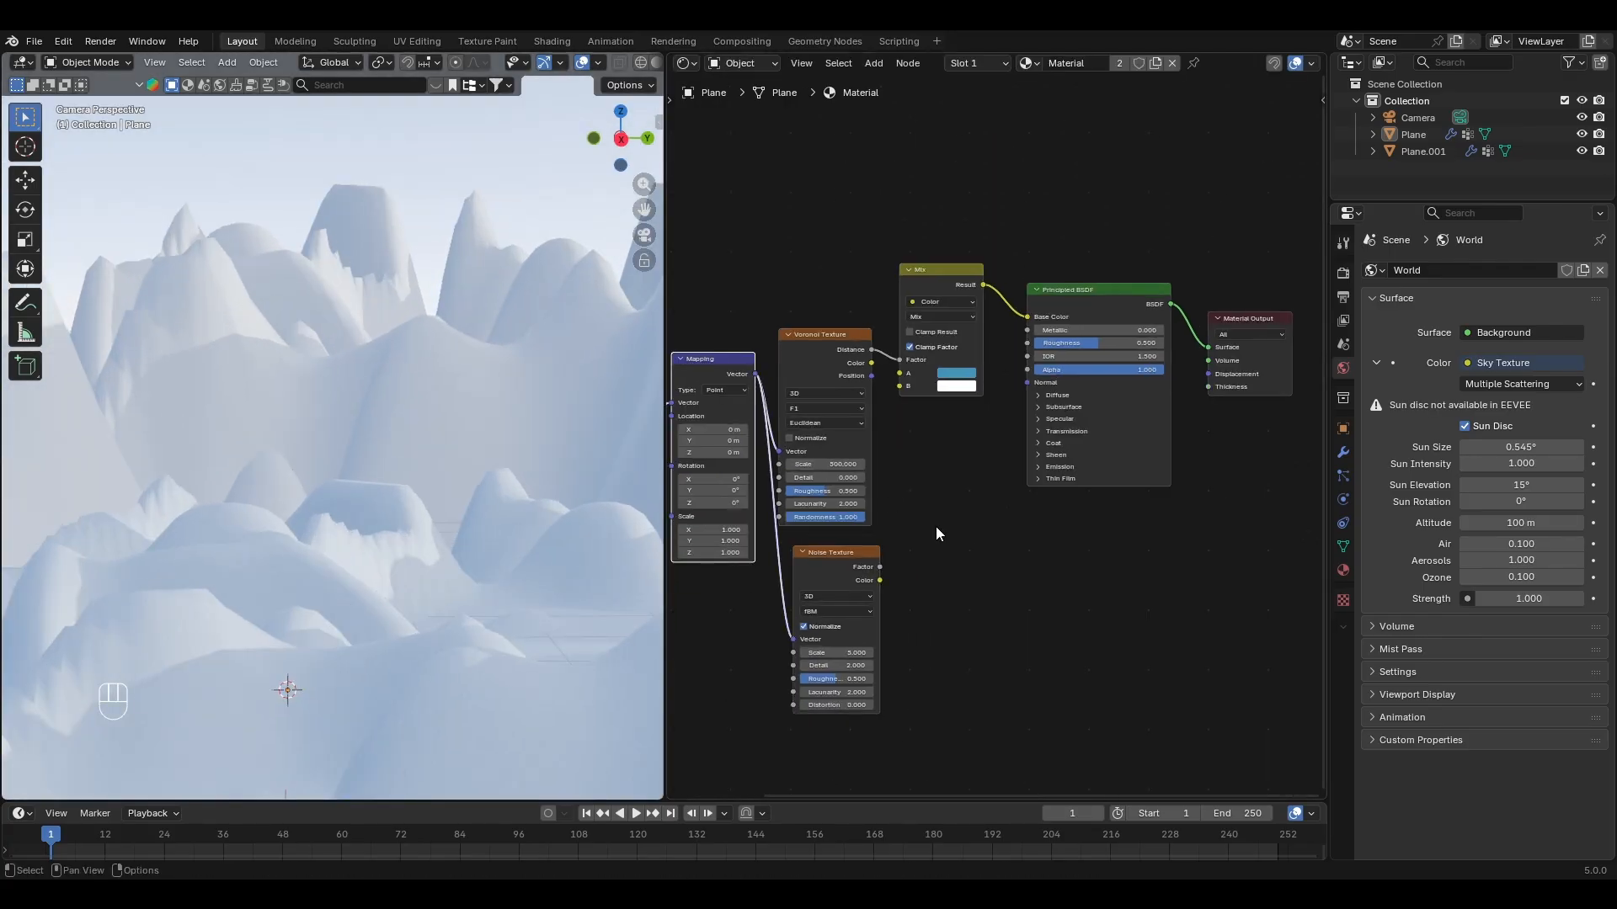
Step: Insert a Bump node linking the Noise Texture's Factor through Height to the Principled BSDF's Normal input
left_click_drag(1020, 384, 1023, 385)
key("shift+a")
type("bump")
key("Return")
left_click(922, 460)
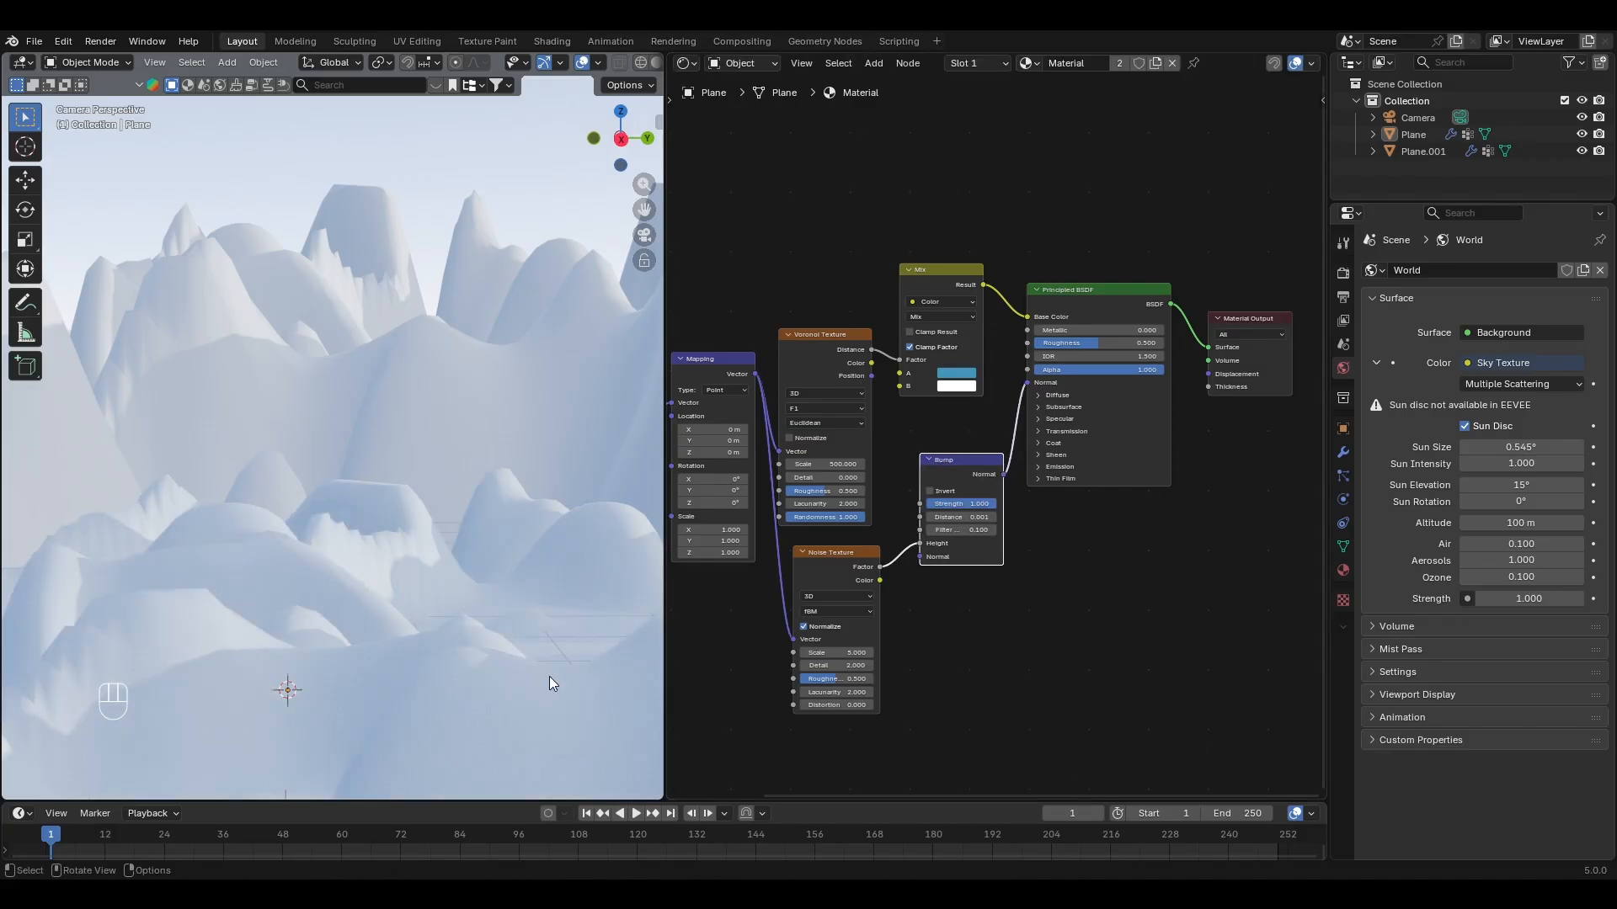
Step: Set the Bump node's Strength to about 0.54 and its Distance to 0.1
scroll(282, 661, "up", 4)
left_click_drag(956, 518, 916, 534)
scroll(955, 518, "up", 5)
double_click(964, 554)
type("0")
key("Return")
double_click(964, 554)
type(".1")
key("Return")
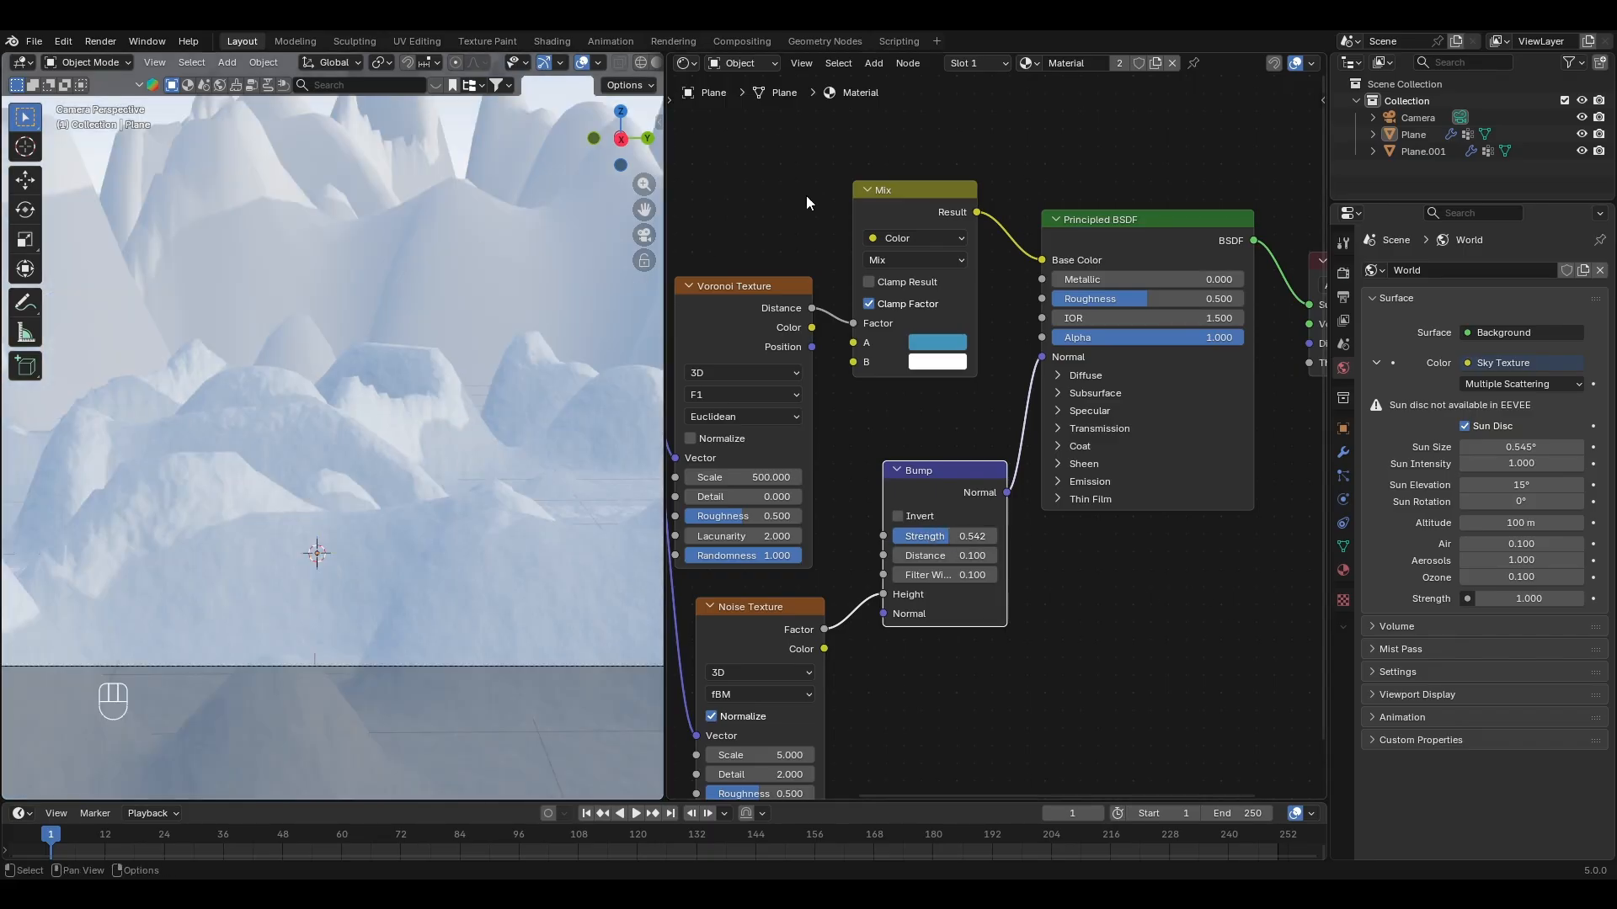
Step: Apply the foreground terrain's material to the background terrain as well
middle_click_drag(494, 265, 472, 413, "shift")
left_click_drag(773, 188, 471, 397)
scroll(479, 305, "down", 2)
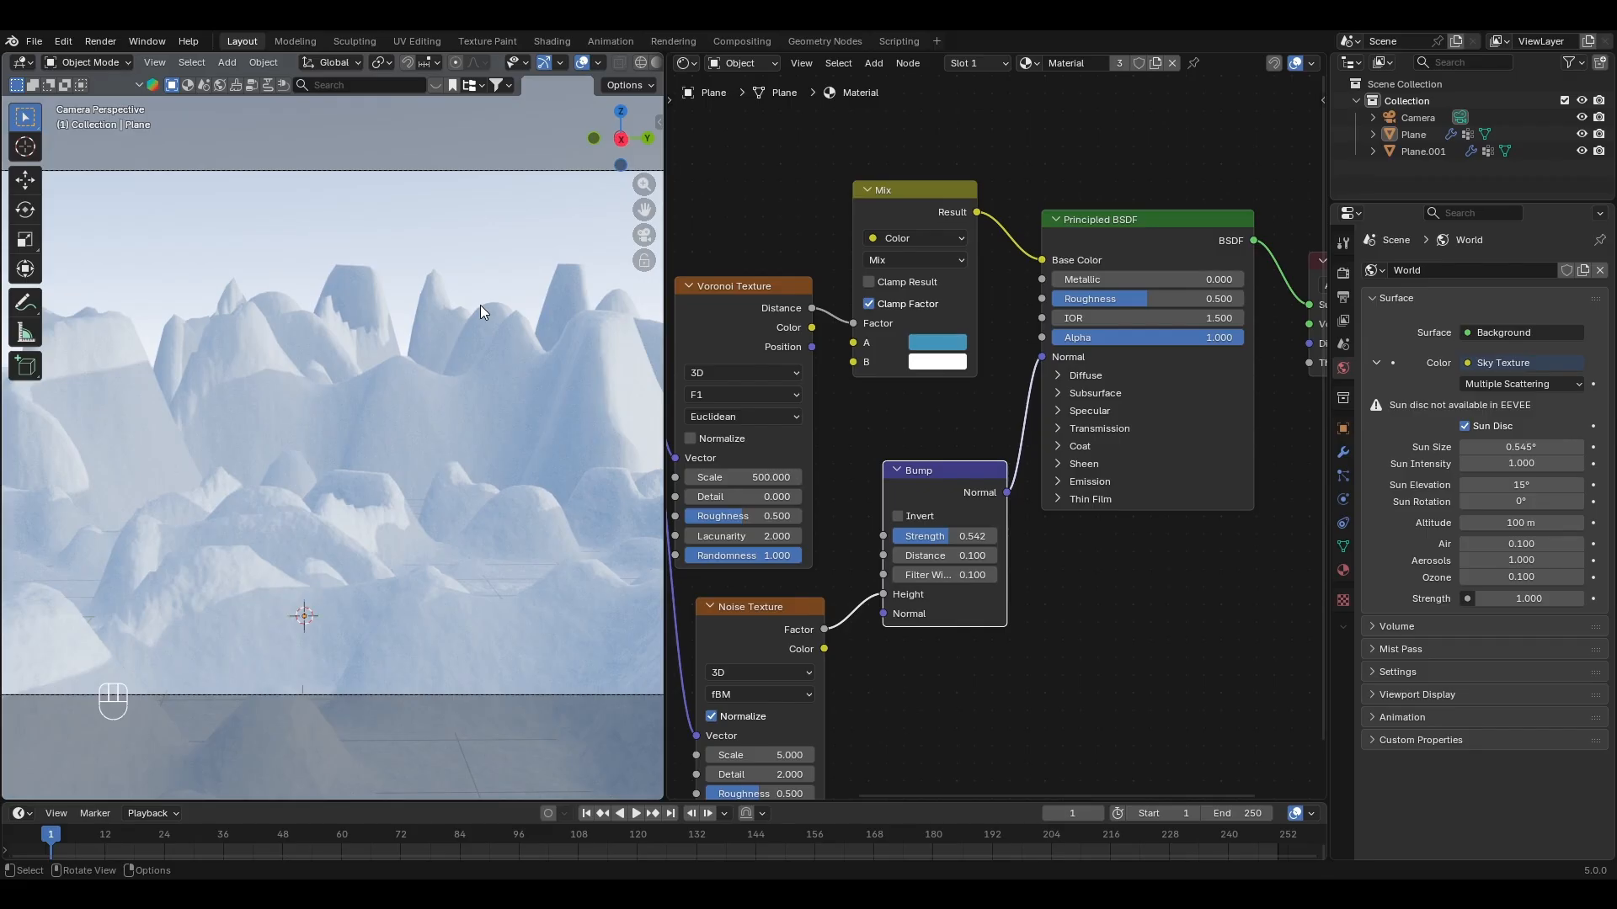
scroll(465, 474, "up", 1)
scroll(573, 479, "down", 2)
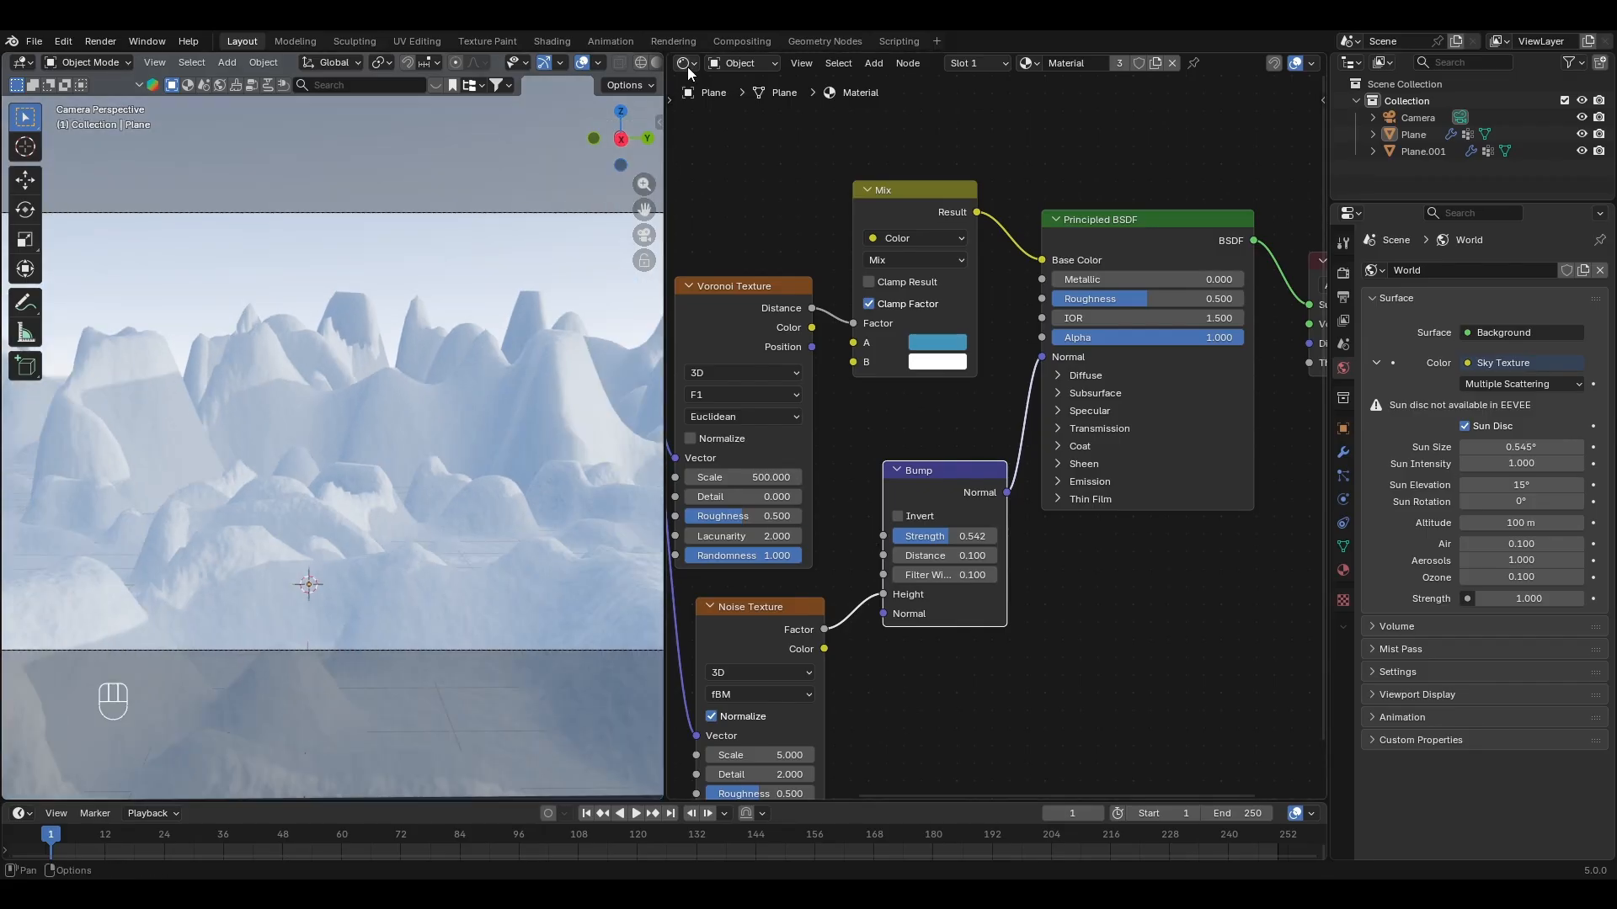
Step: Add a cube in the 3D Viewport, enlarge it and move it -16.159 m along X over the background terrain
left_click(686, 64)
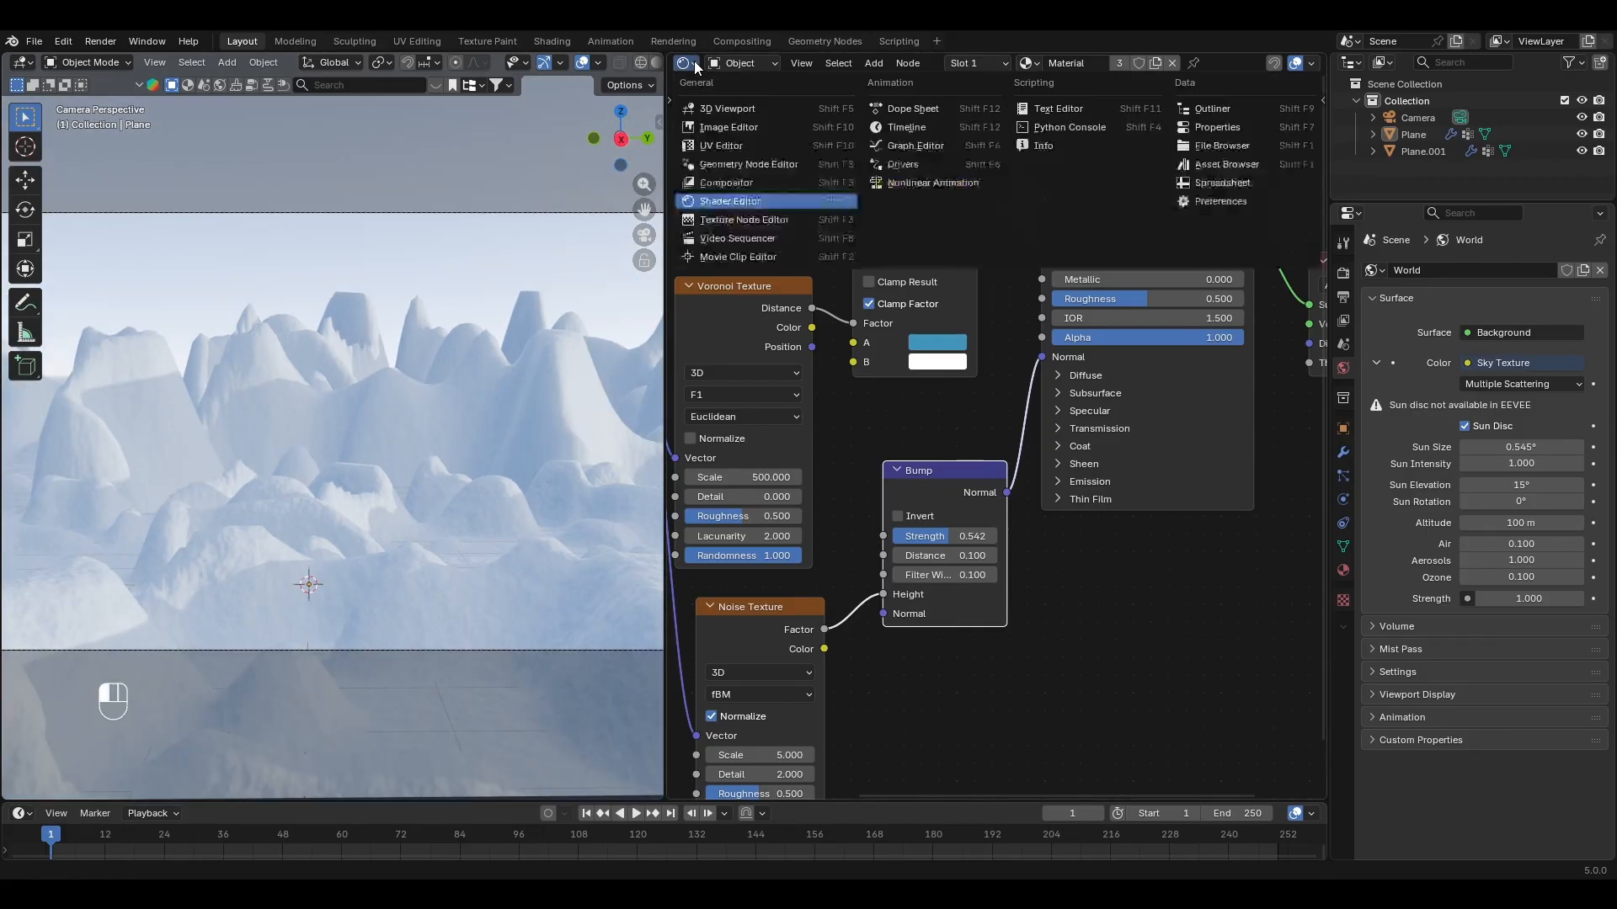
left_click(730, 108)
key("shift+a")
mouse_move(1010, 523)
left_click(1076, 220)
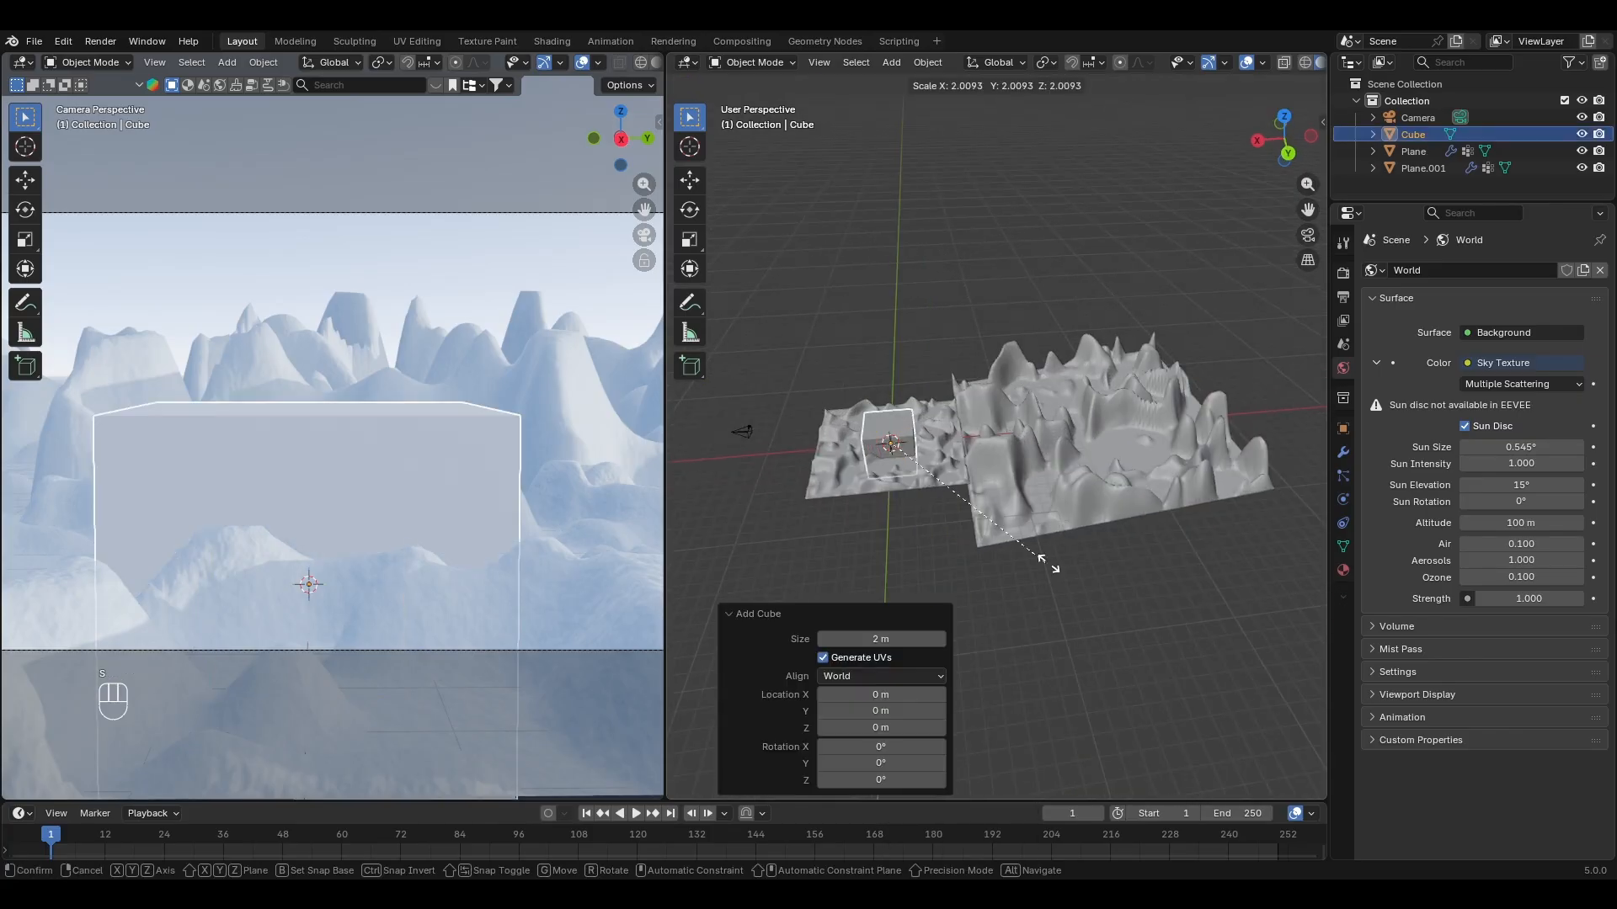
key("g")
key("x")
left_click(1063, 546)
Step: Scale the cube by about 1.6 along X and 1.637 along Y so it encloses the background terrain
key("s")
key("x")
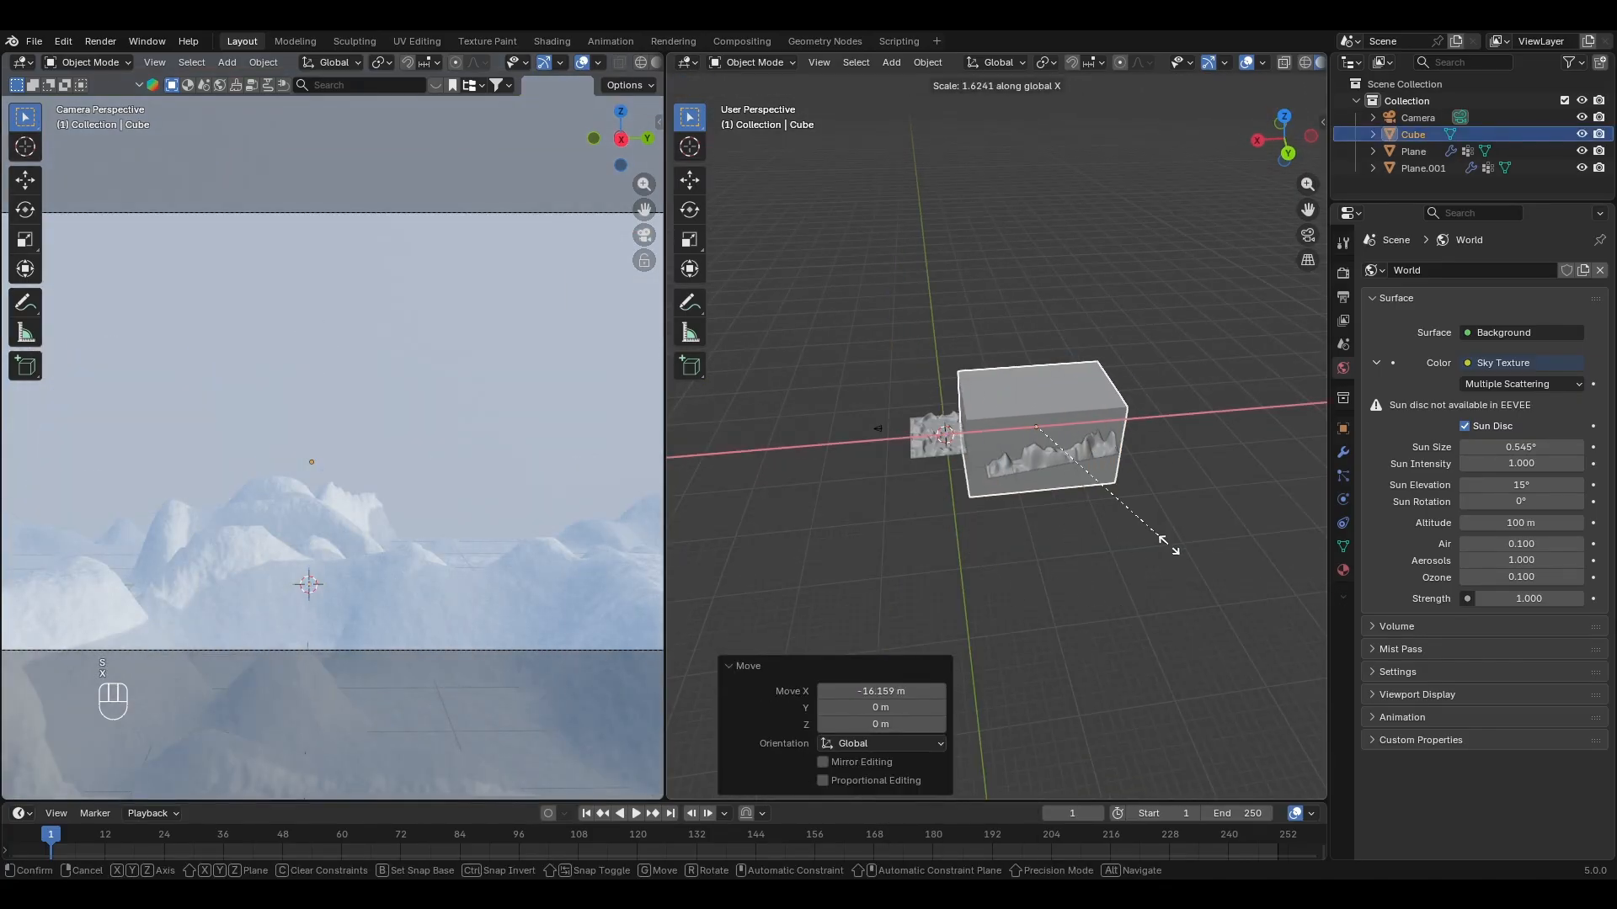
left_click(1176, 552)
key("s")
key("y")
left_click(1135, 588)
scroll(428, 492, "down", 4)
middle_click_drag(428, 492, 461, 469)
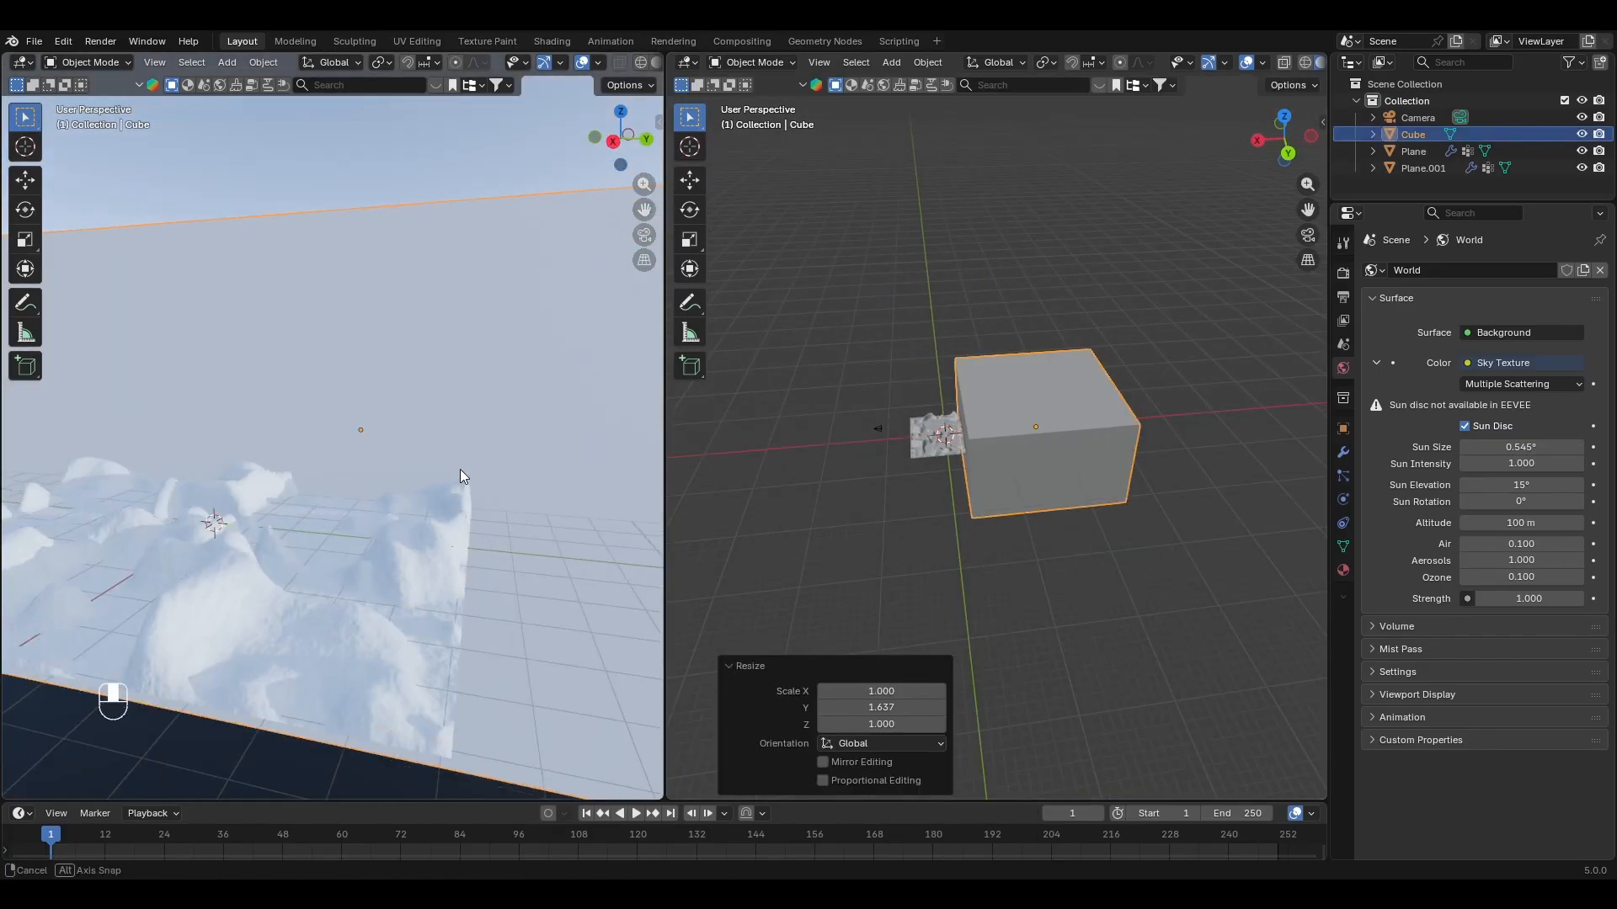
key("KP_0")
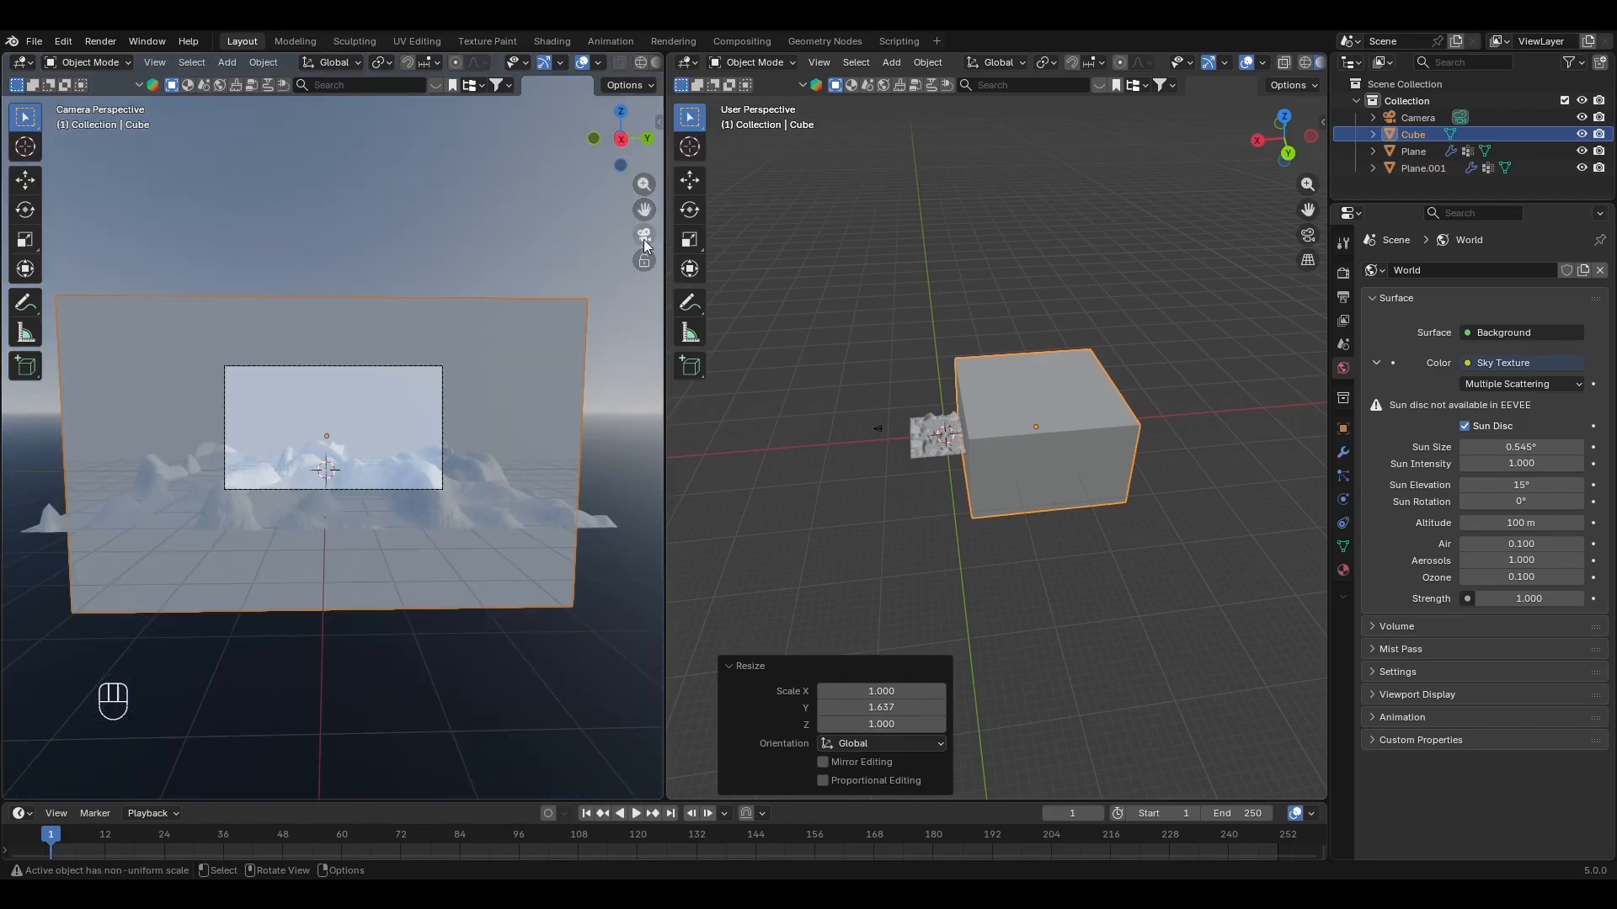
Step: Create a new material for the cube in the Shader Editor and delete its Principled BSDF node
left_click(685, 62)
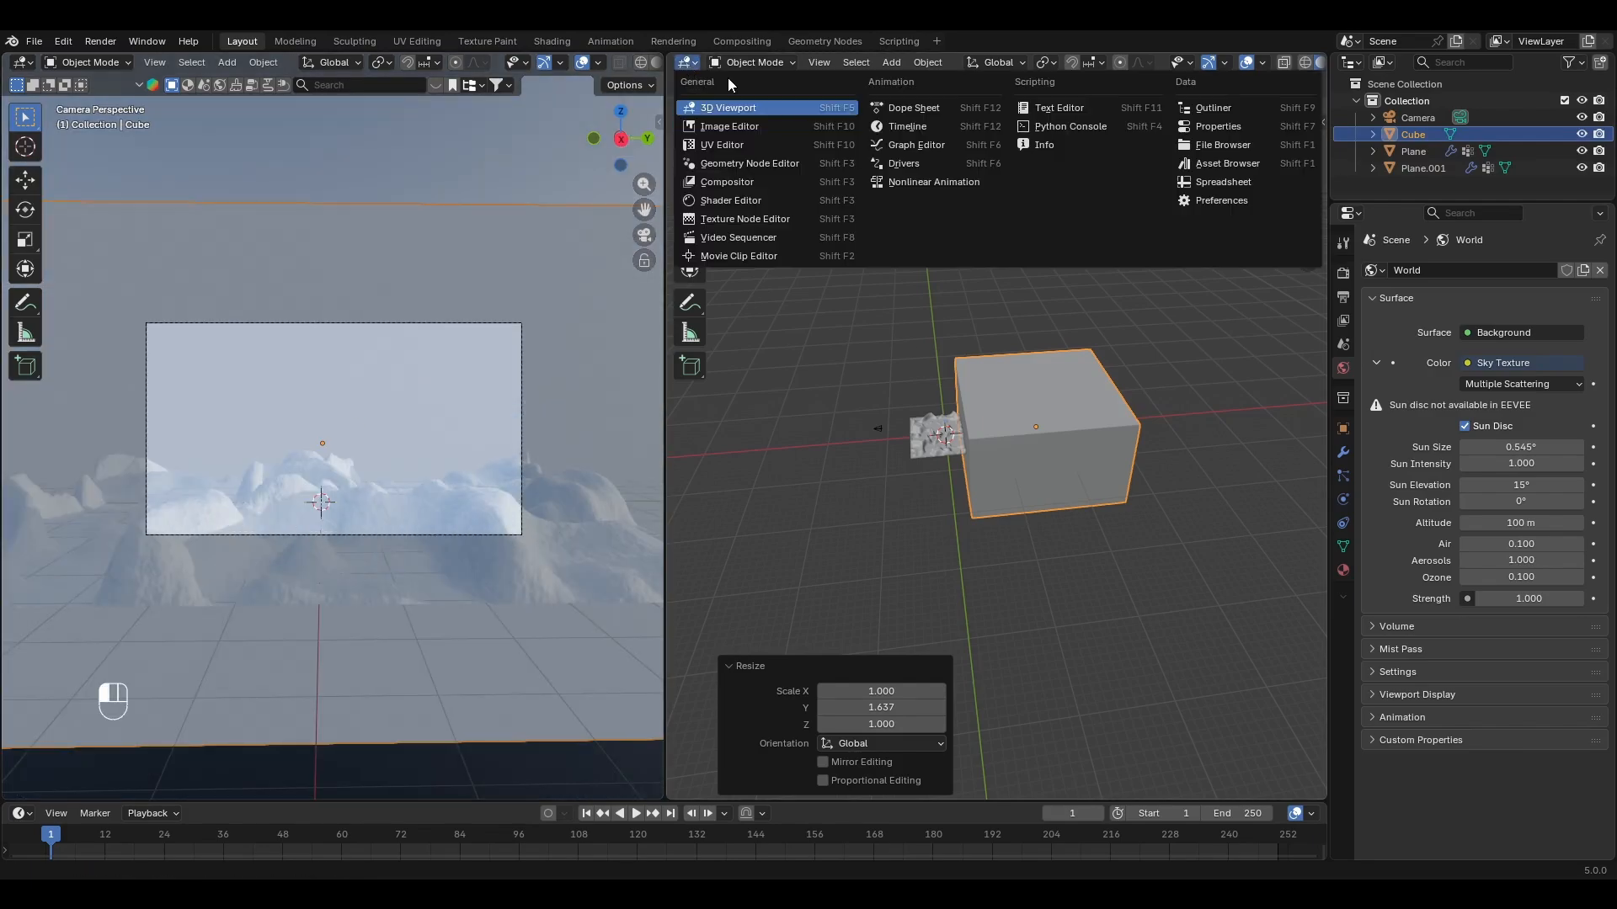
left_click(741, 200)
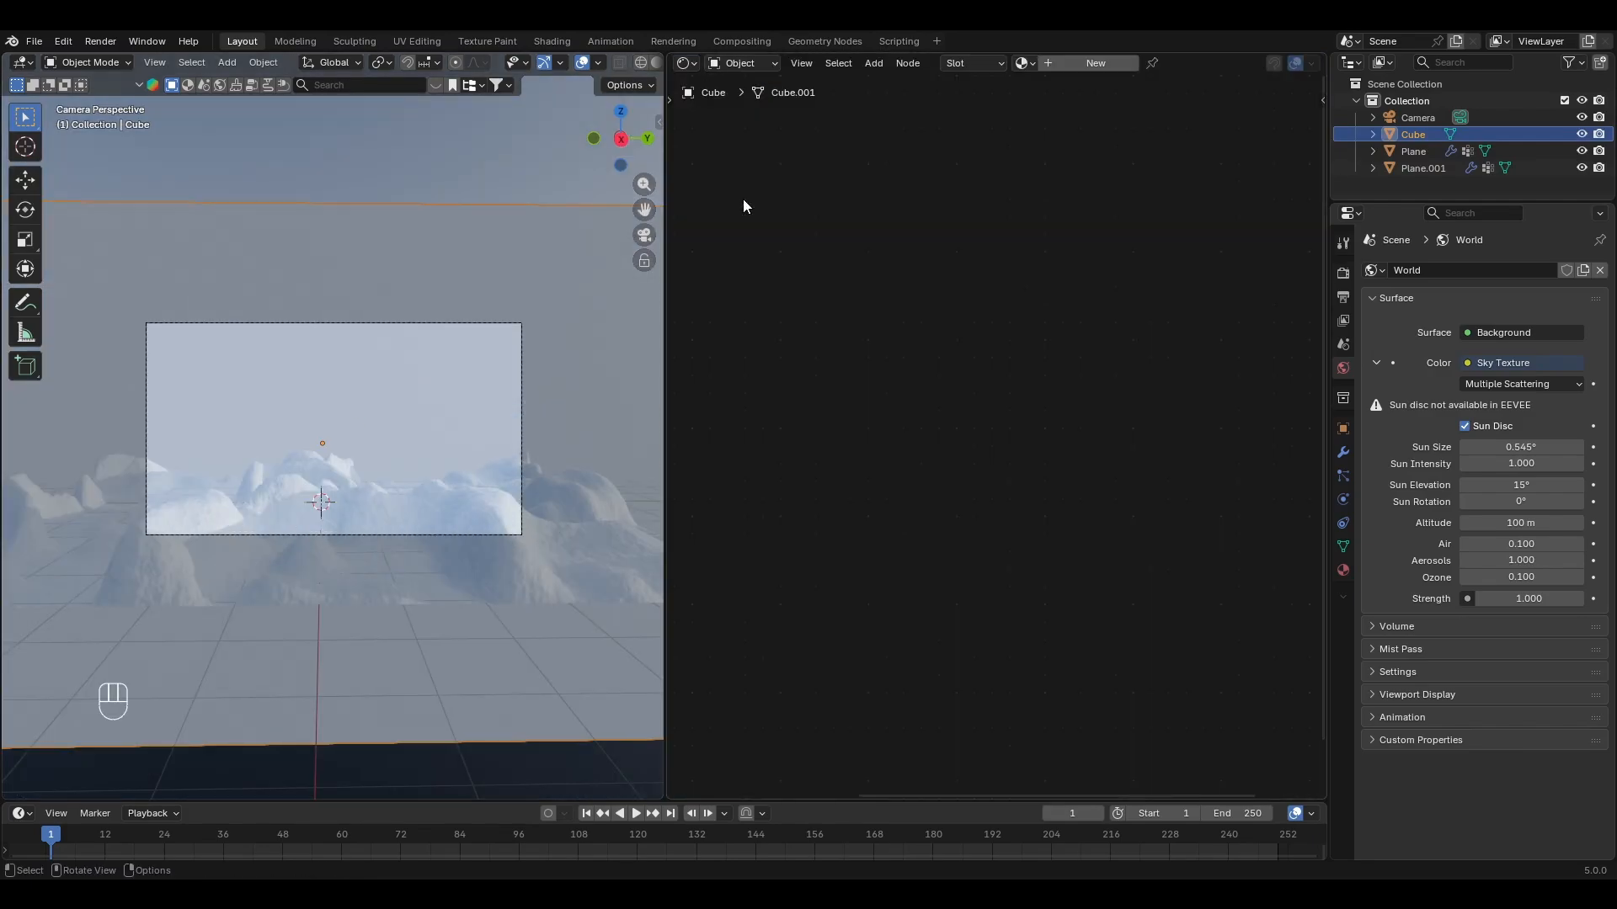
left_click(1091, 64)
left_click(925, 303)
left_click(917, 360)
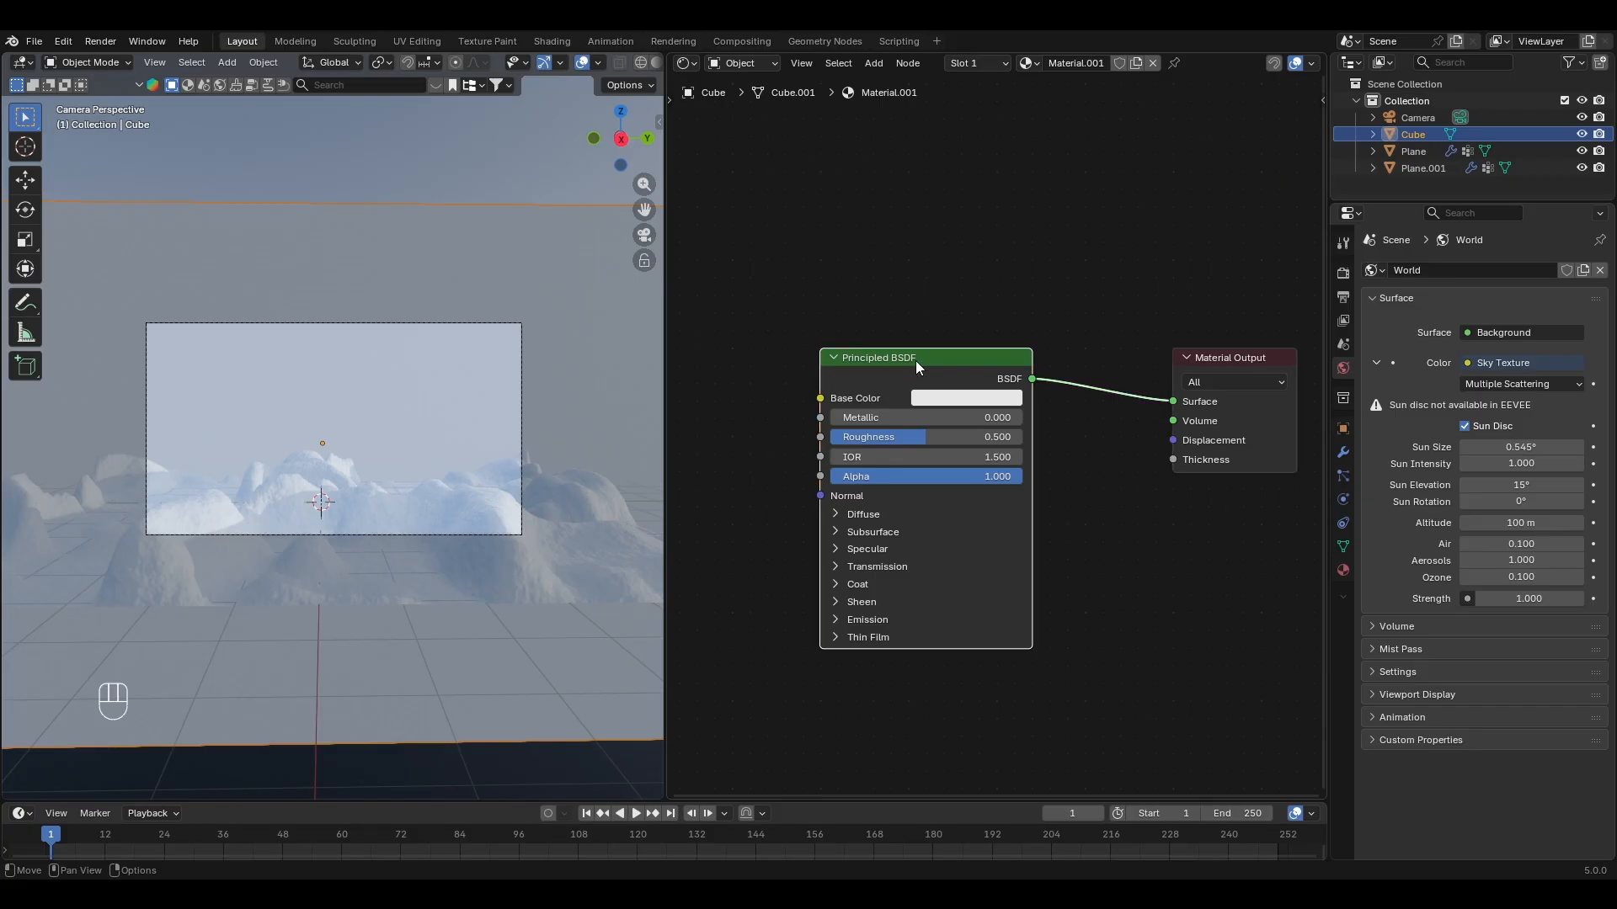
key("x")
Step: Add an Emission shader and connect it to the Material Output's Volume input
key("shift+a")
type("prin")
key("BackSpace")
key("BackSpace")
key("BackSpace")
key("BackSpace")
type("em")
key("Return")
left_click(983, 390)
left_click_drag(1106, 414, 1179, 425)
Step: Add a Noise Texture node and connect its Color output to the Emission node's Color
middle_click_drag(741, 461, 826, 462)
key("shift+a")
type("noise")
key("Return")
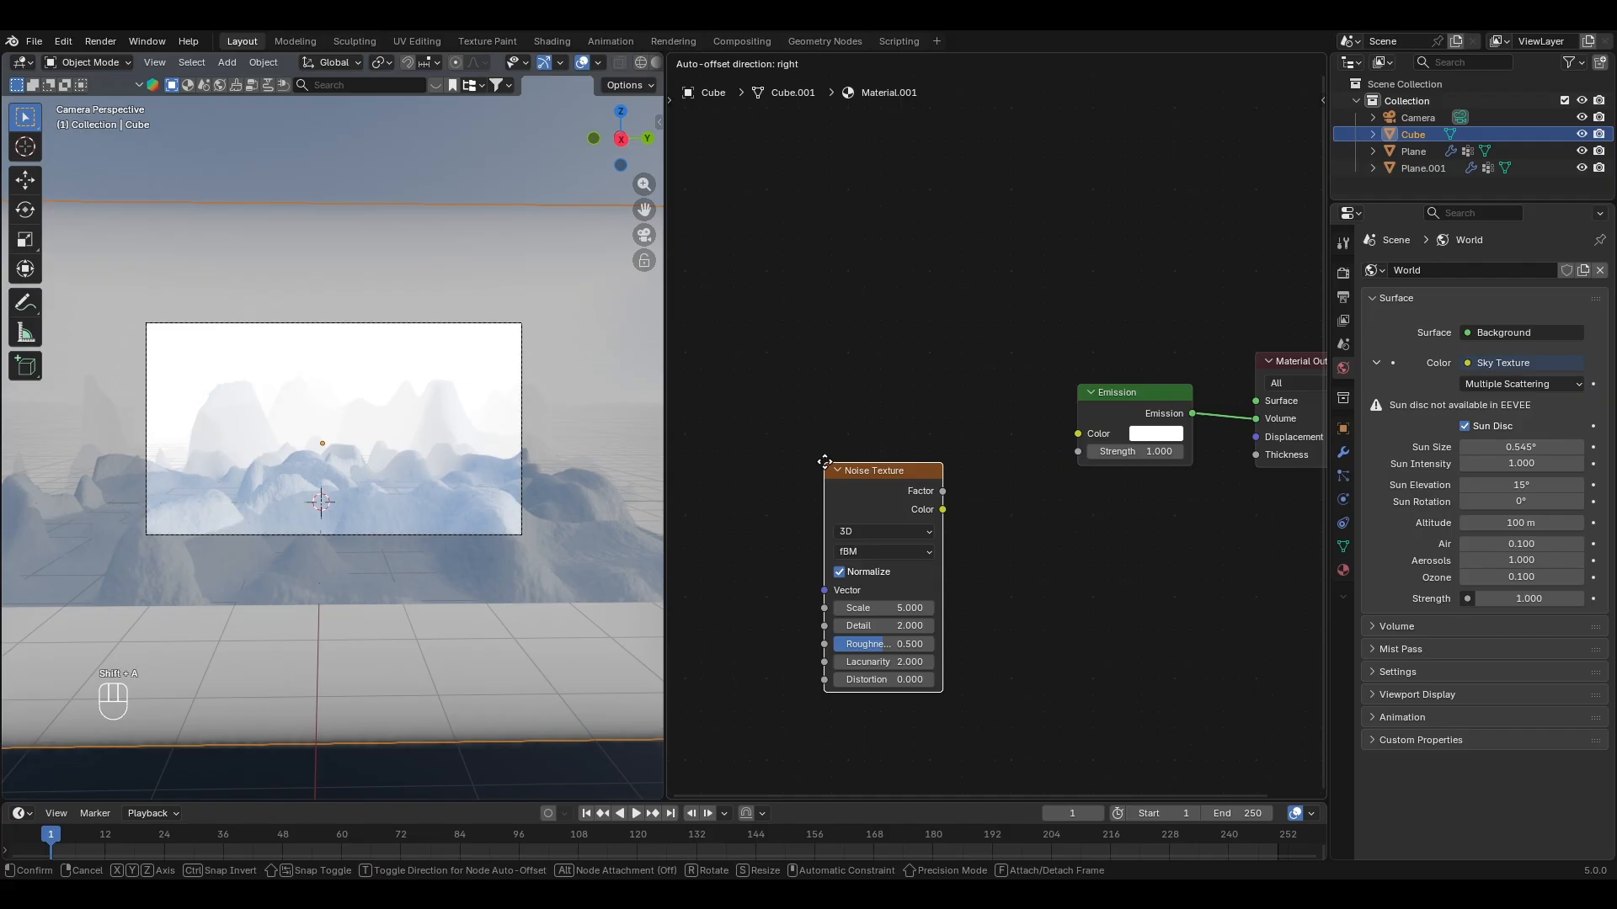
left_click(815, 368)
left_click_drag(933, 410, 1078, 434)
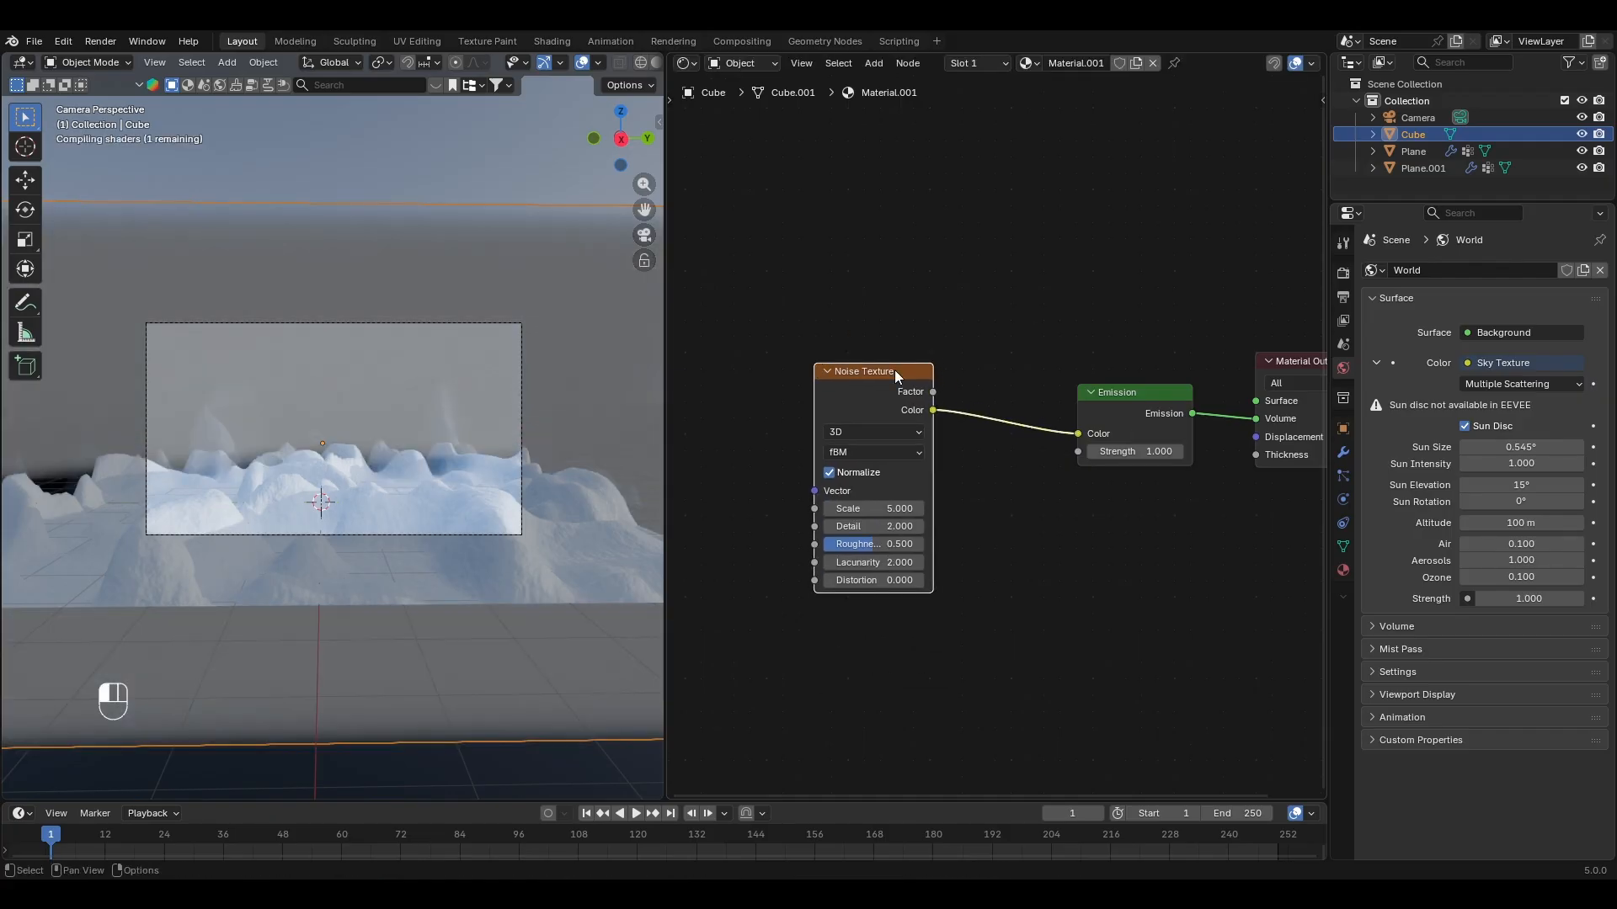
Step: Attach Mapping and Texture Coordinate nodes to the Noise Texture and use Object coordinates for the Mapping vector
key("ctrl+t")
scroll(786, 345, "down", 2)
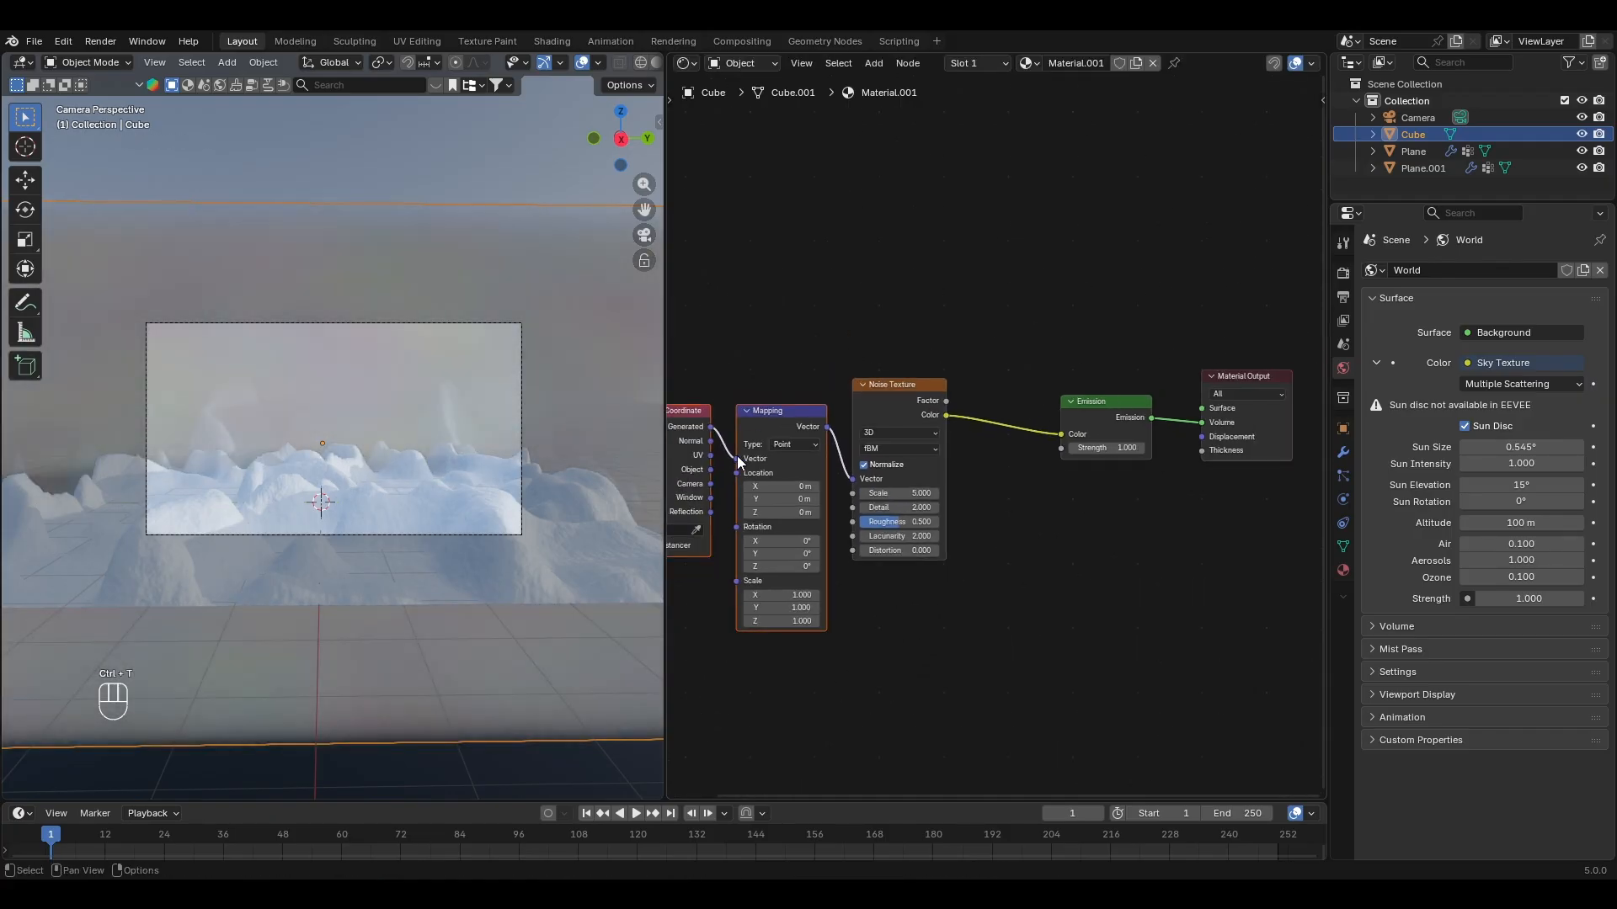
left_click_drag(710, 469, 735, 459)
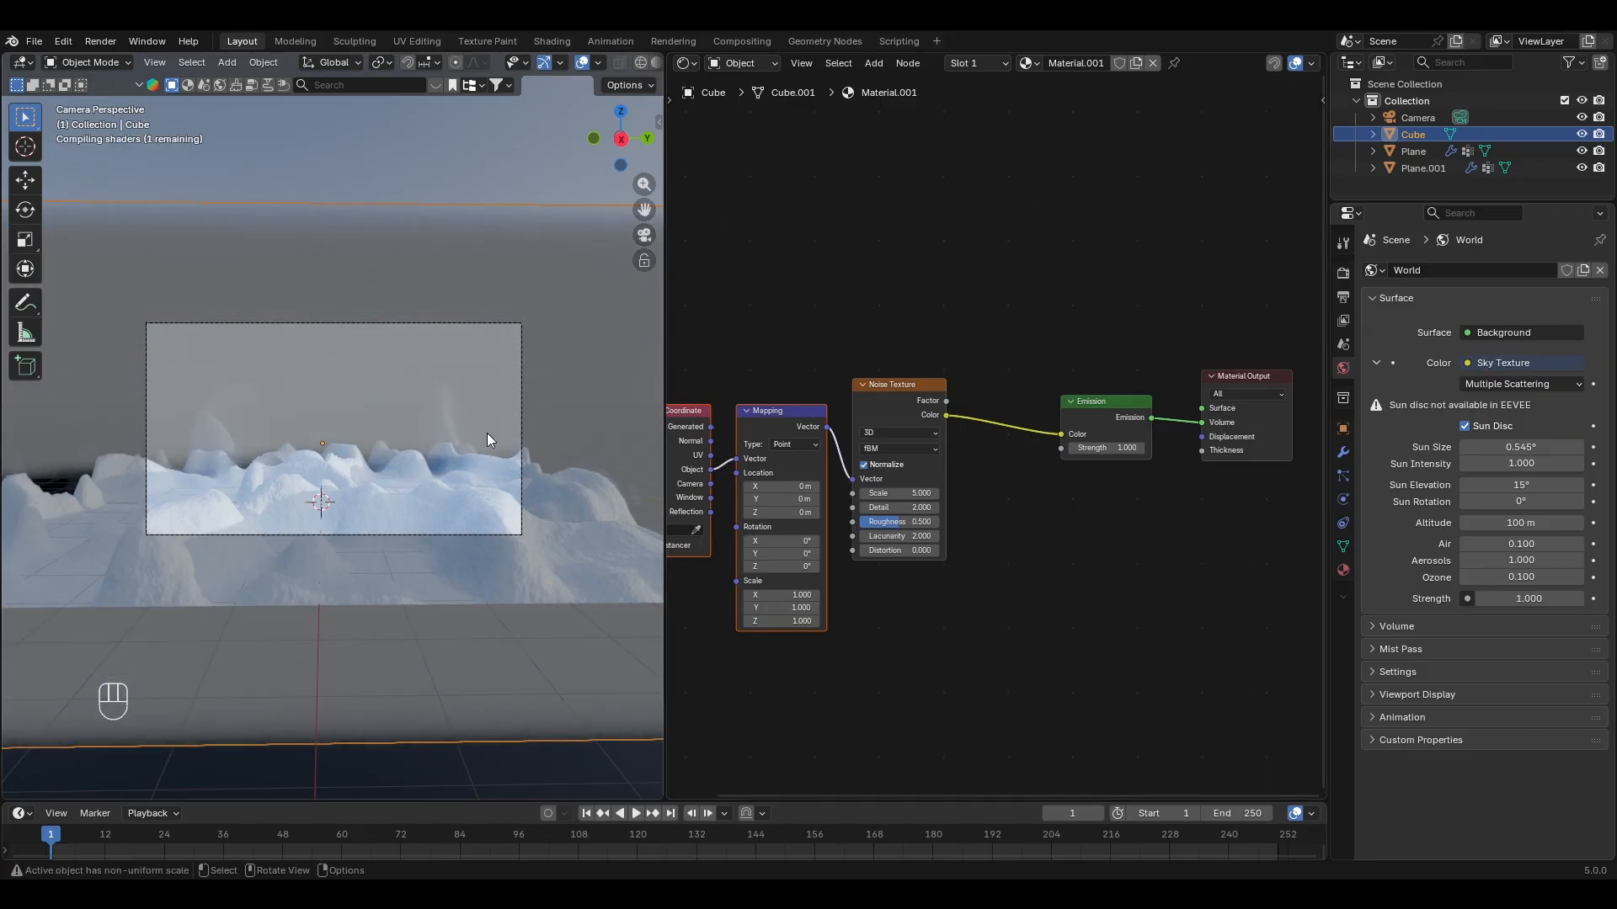
scroll(488, 455, "up", 2)
Step: Insert a Mix Color node before the Emission node, with the Noise Texture's Factor driving its Factor
key("shift+a")
type("mix co")
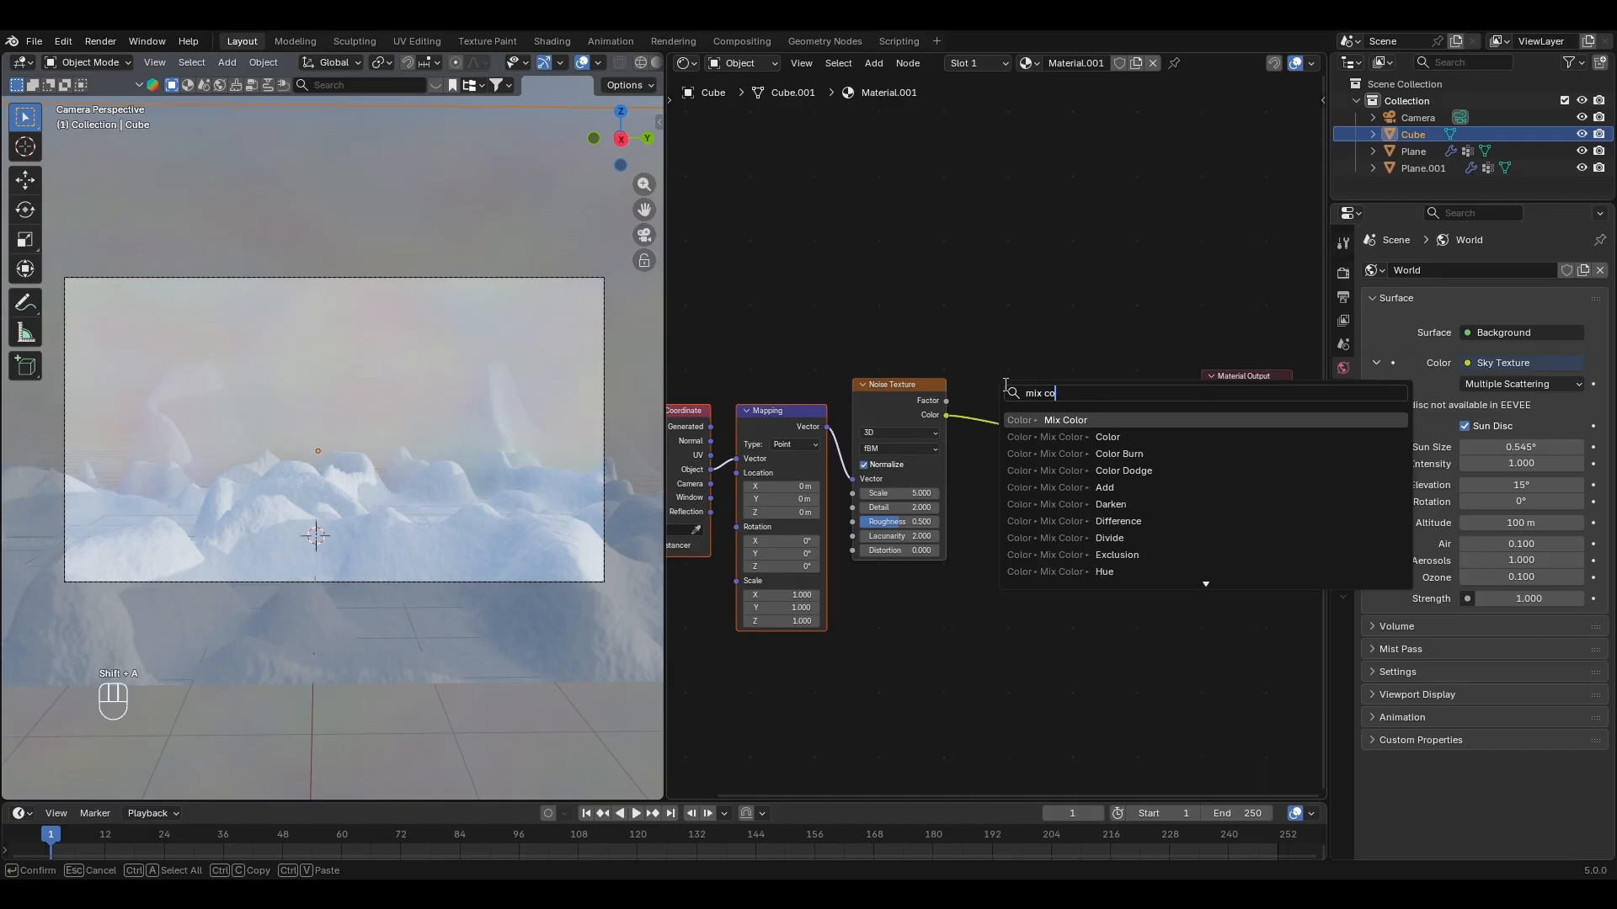
key("Return")
left_click(977, 374)
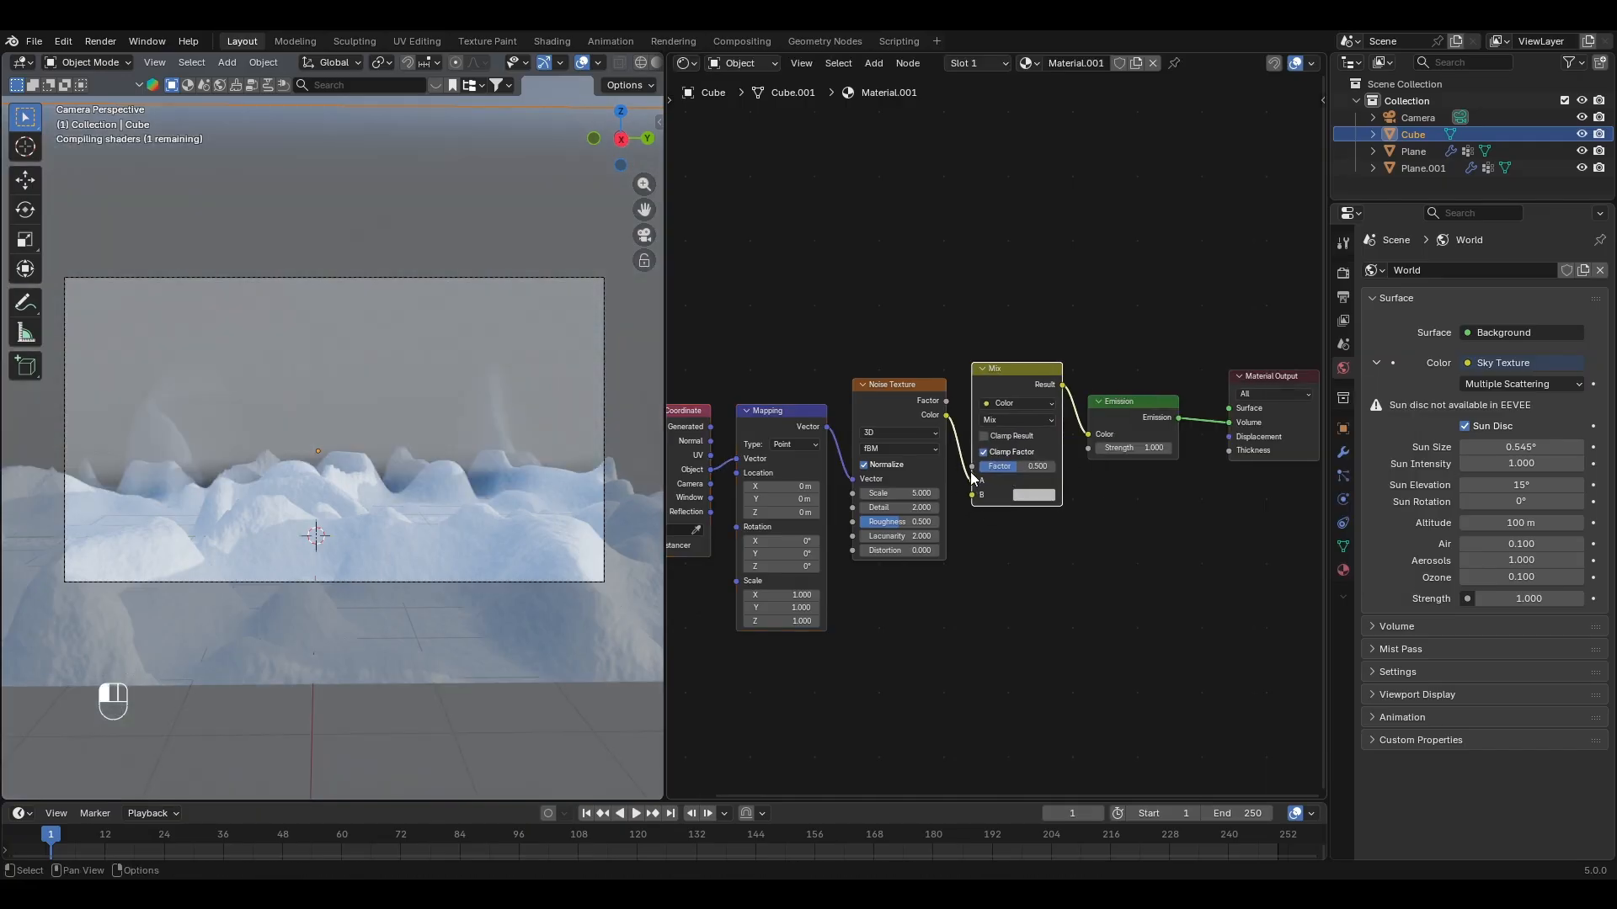
scroll(994, 431, "up", 2)
Step: Set the Mix node's A color to white and B to light gray, and move the node above the Emission node
left_click(1067, 505)
left_click_drag(1195, 207, 1194, 167)
left_click(1064, 526)
mouse_move(1197, 228)
left_mouse_down()
mouse_move(1194, 204)
mouse_move(1194, 225)
left_mouse_up()
left_click_drag(1039, 388, 1040, 296)
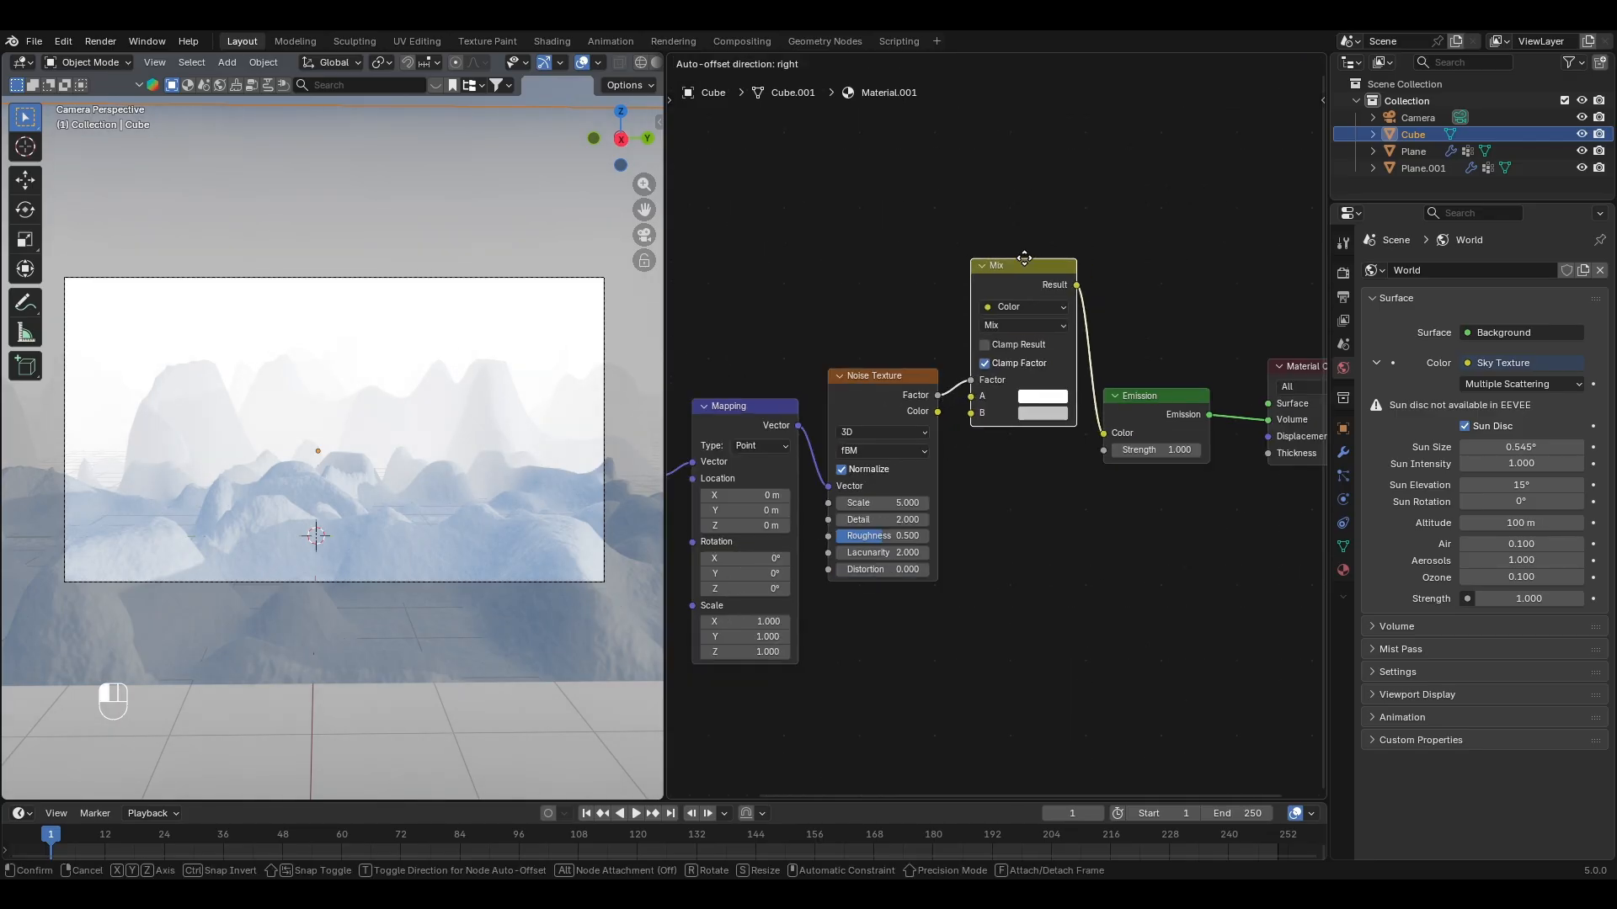
left_click(1179, 450)
key("Return")
Step: Add a Color Ramp node driven by the Noise Texture's Factor and connect its Color output to the Emission node's Strength
key("shift+a")
type("scolor r")
key("Return")
left_click(974, 489)
left_click_drag(1138, 399, 1226, 348)
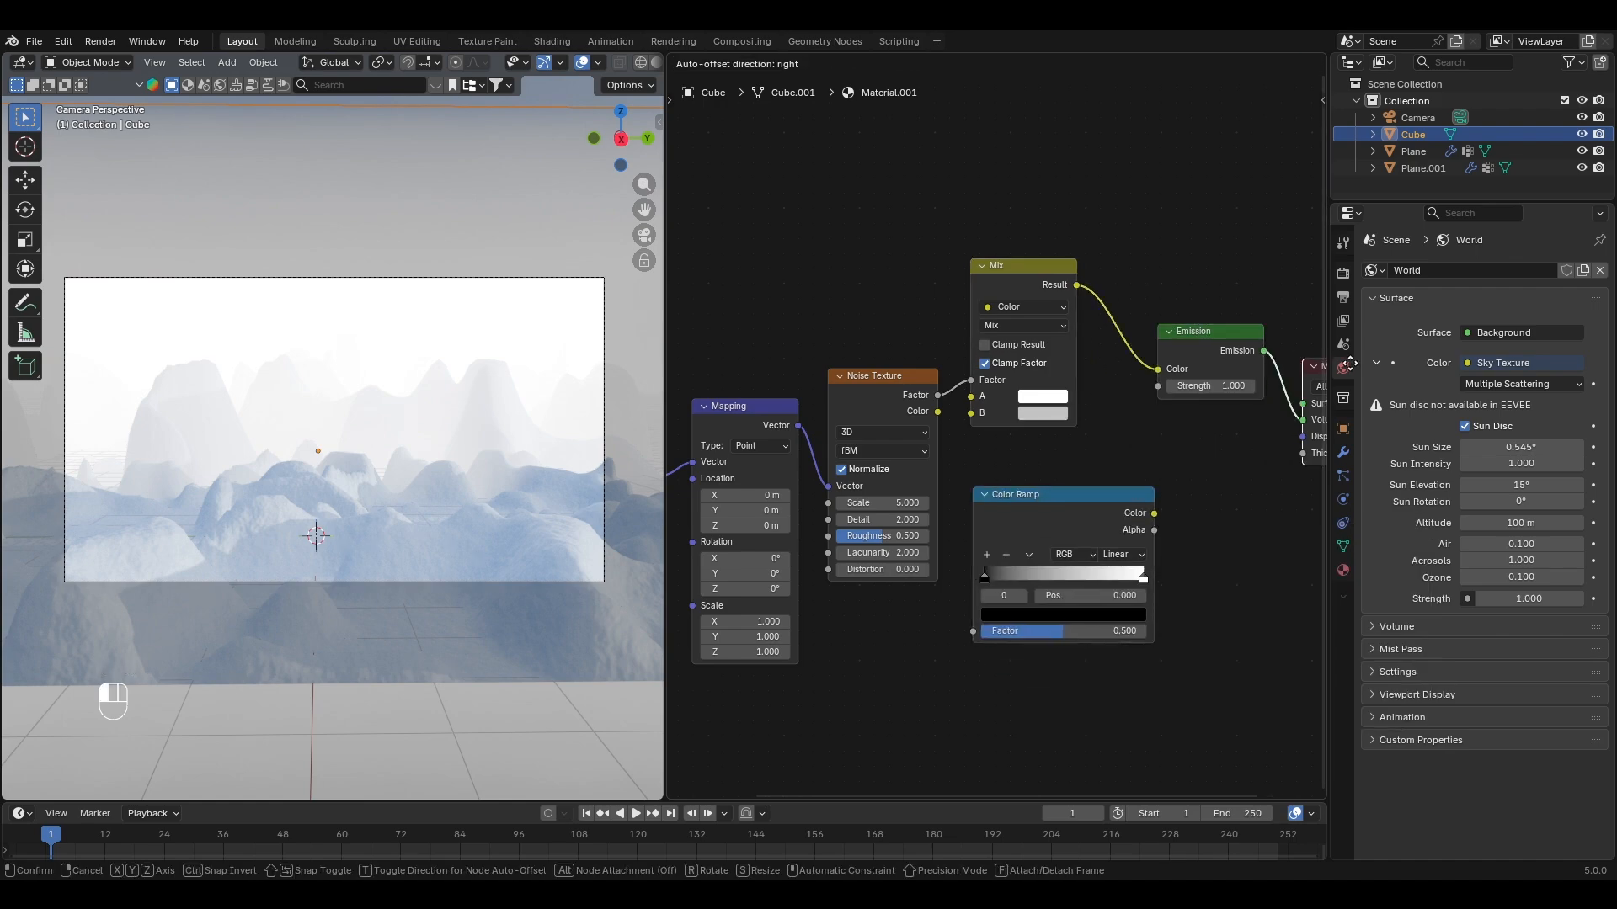
left_click_drag(1153, 513, 1192, 400)
left_click_drag(937, 395, 970, 633)
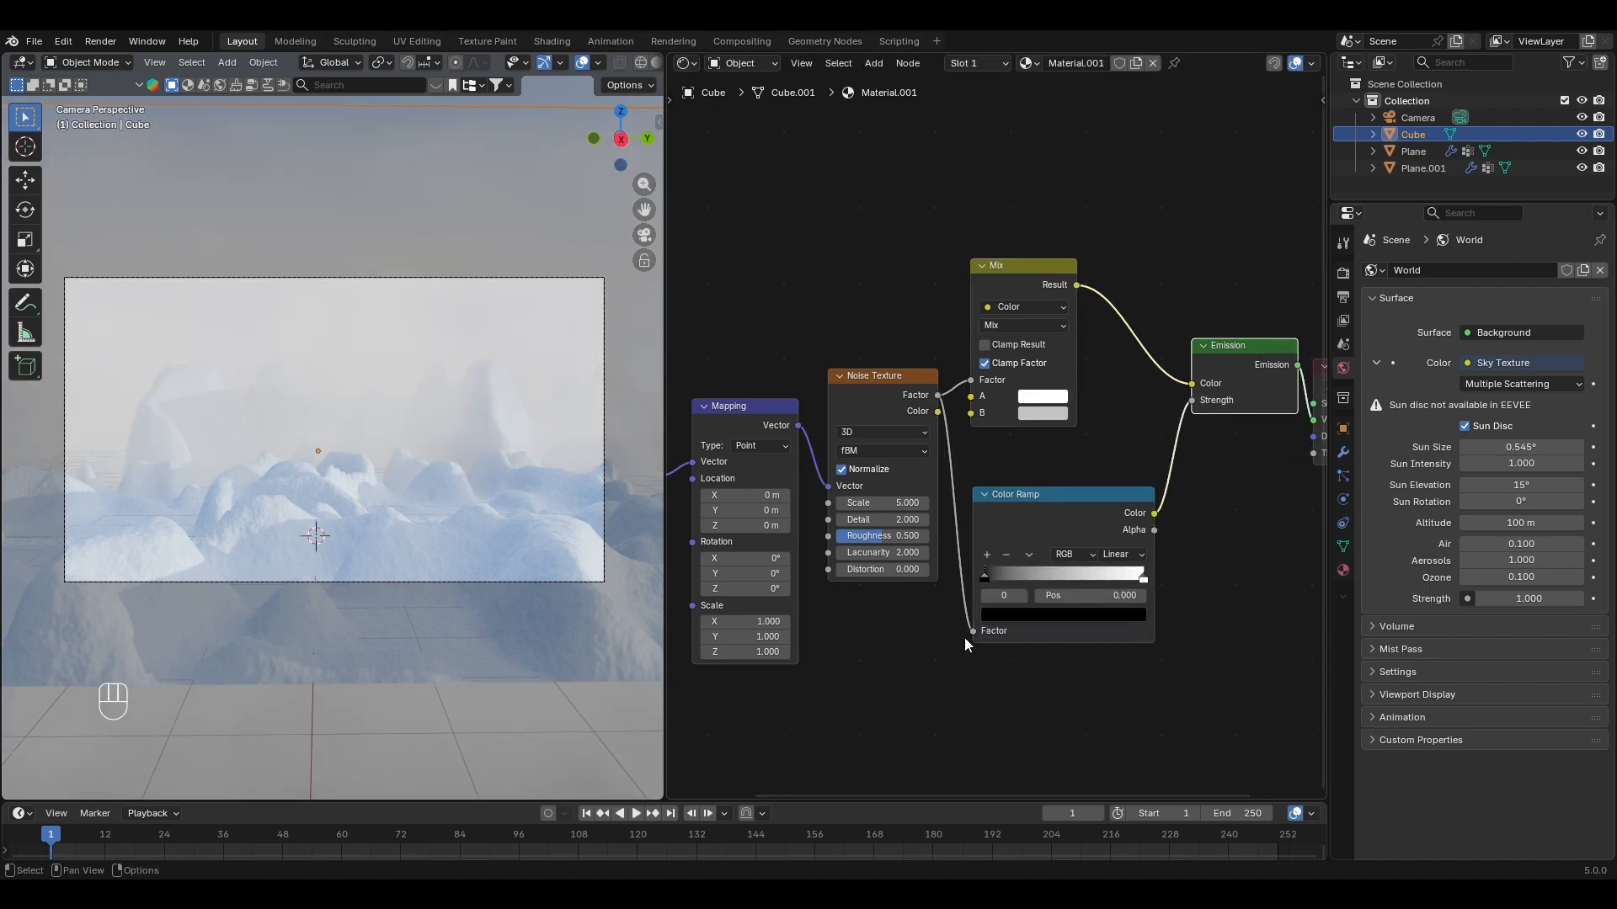
Step: Set the Color Ramp's black stop to position 0.591 with the white stop just beyond it, and widen the 3D viewport
left_click_drag(985, 578, 1092, 579)
left_click_drag(1061, 579, 1078, 580)
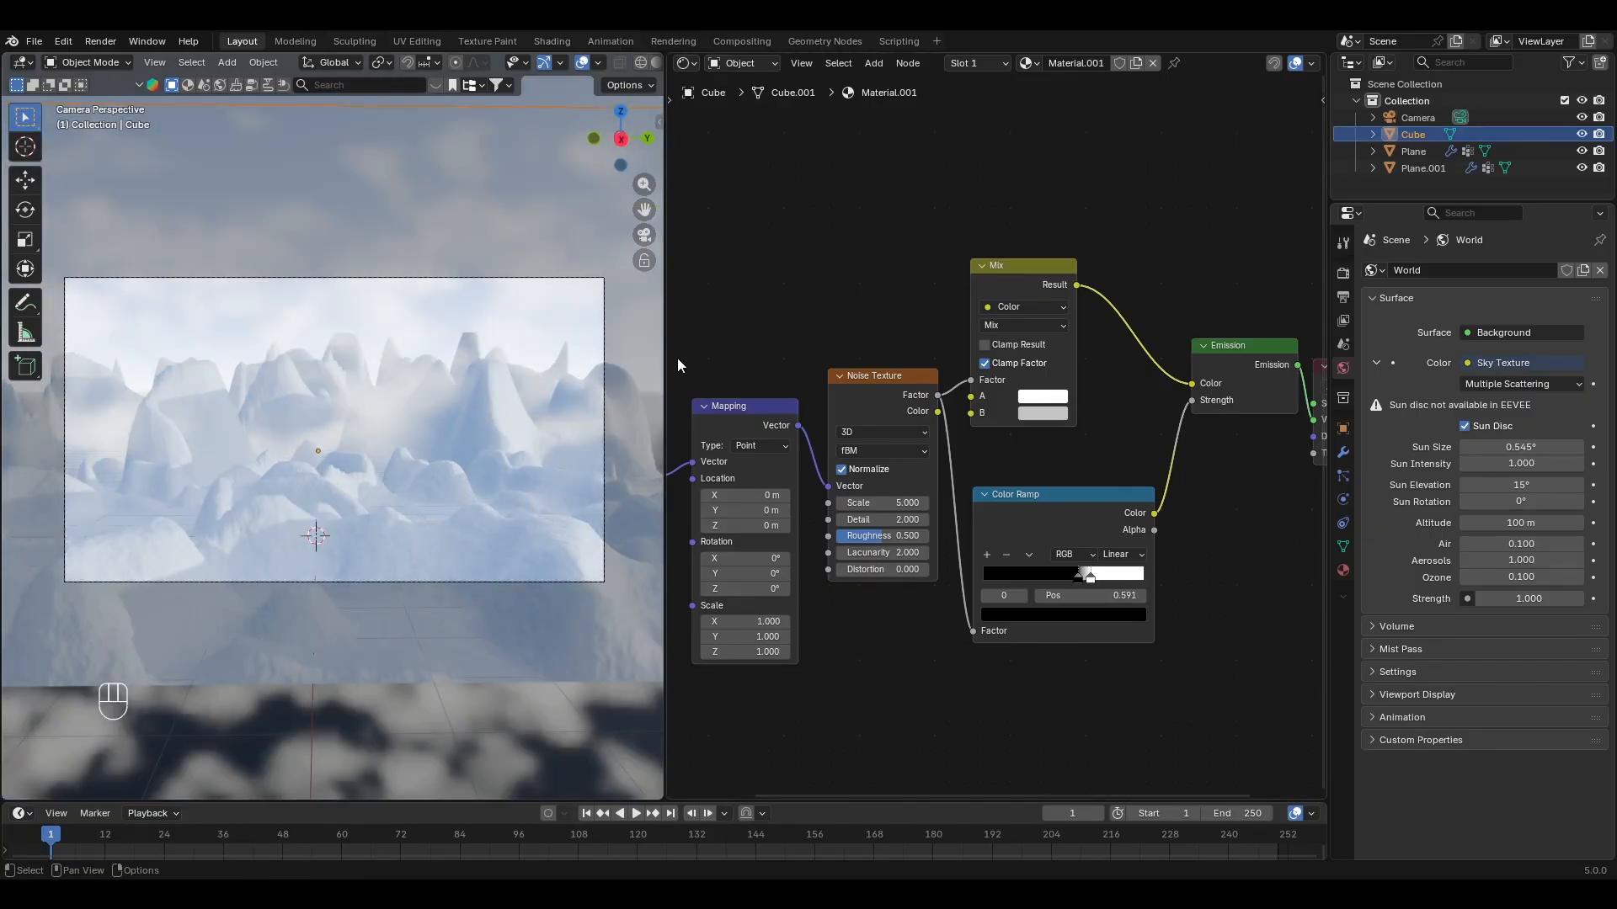
left_click_drag(668, 342, 1318, 344)
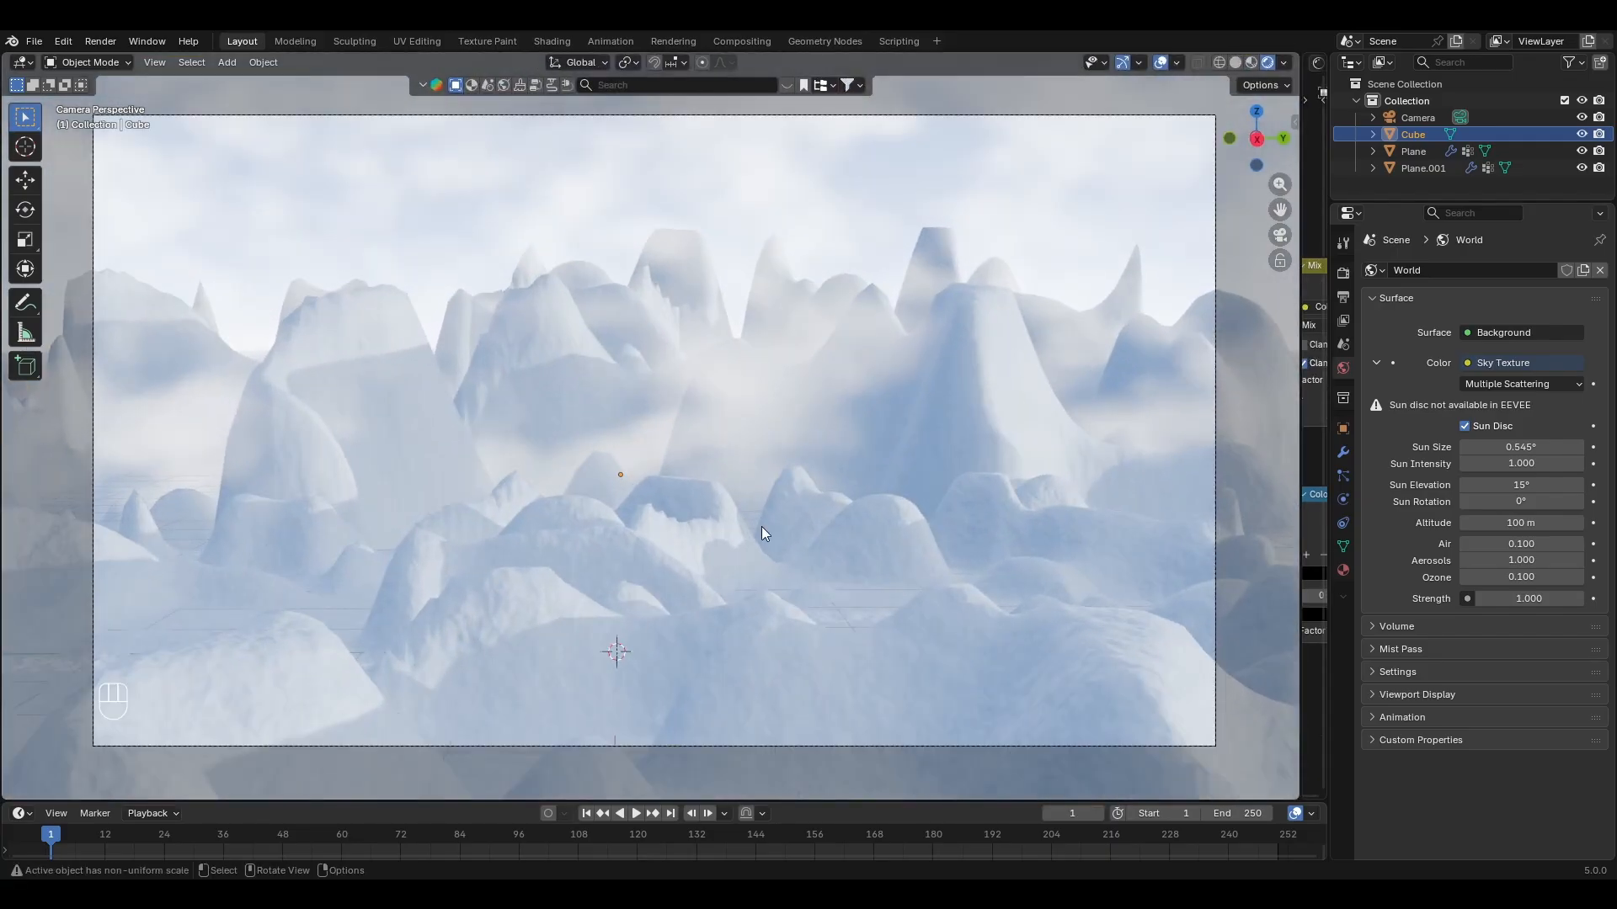